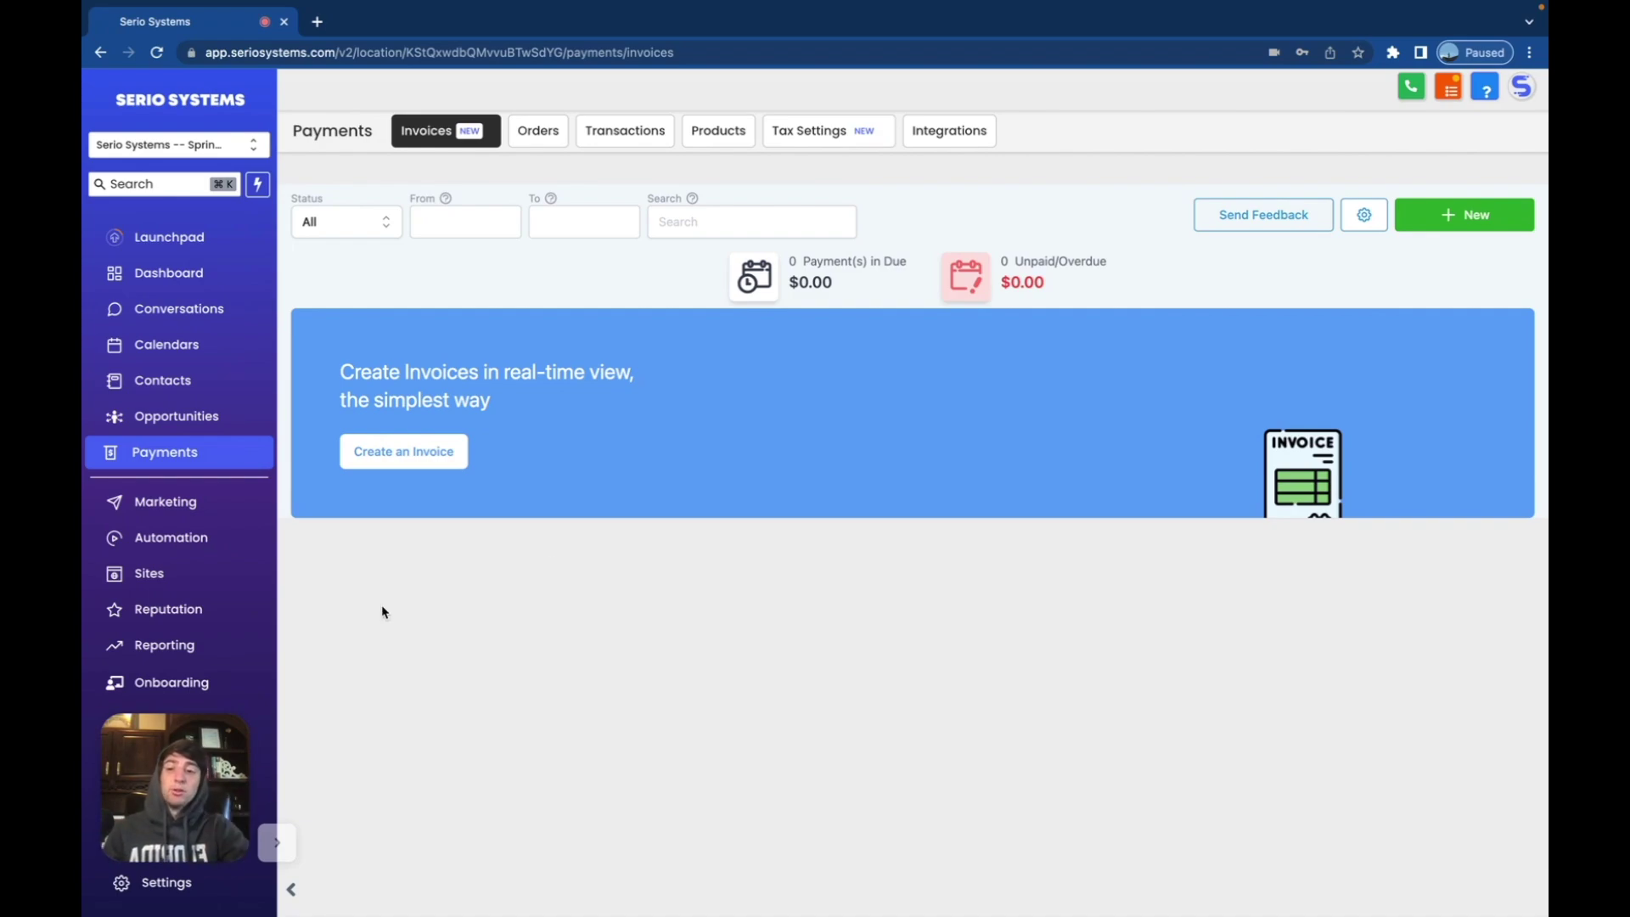
Open the Onboarding course and look through its list of tutorial lessons
click(188, 684)
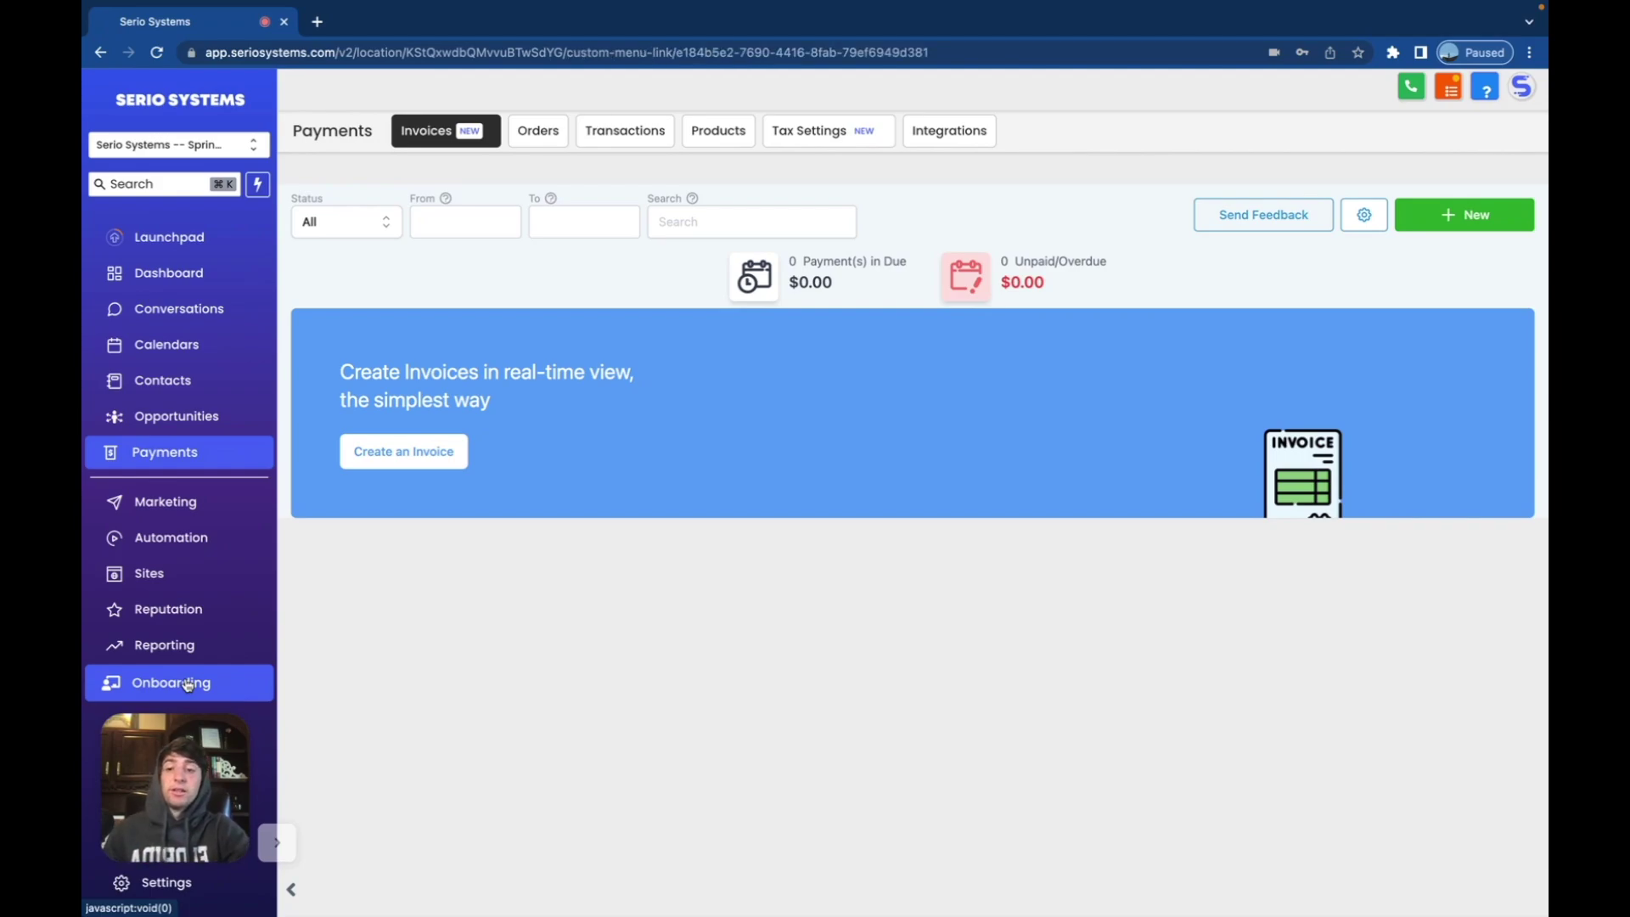
scroll(1075, 576, down, 5)
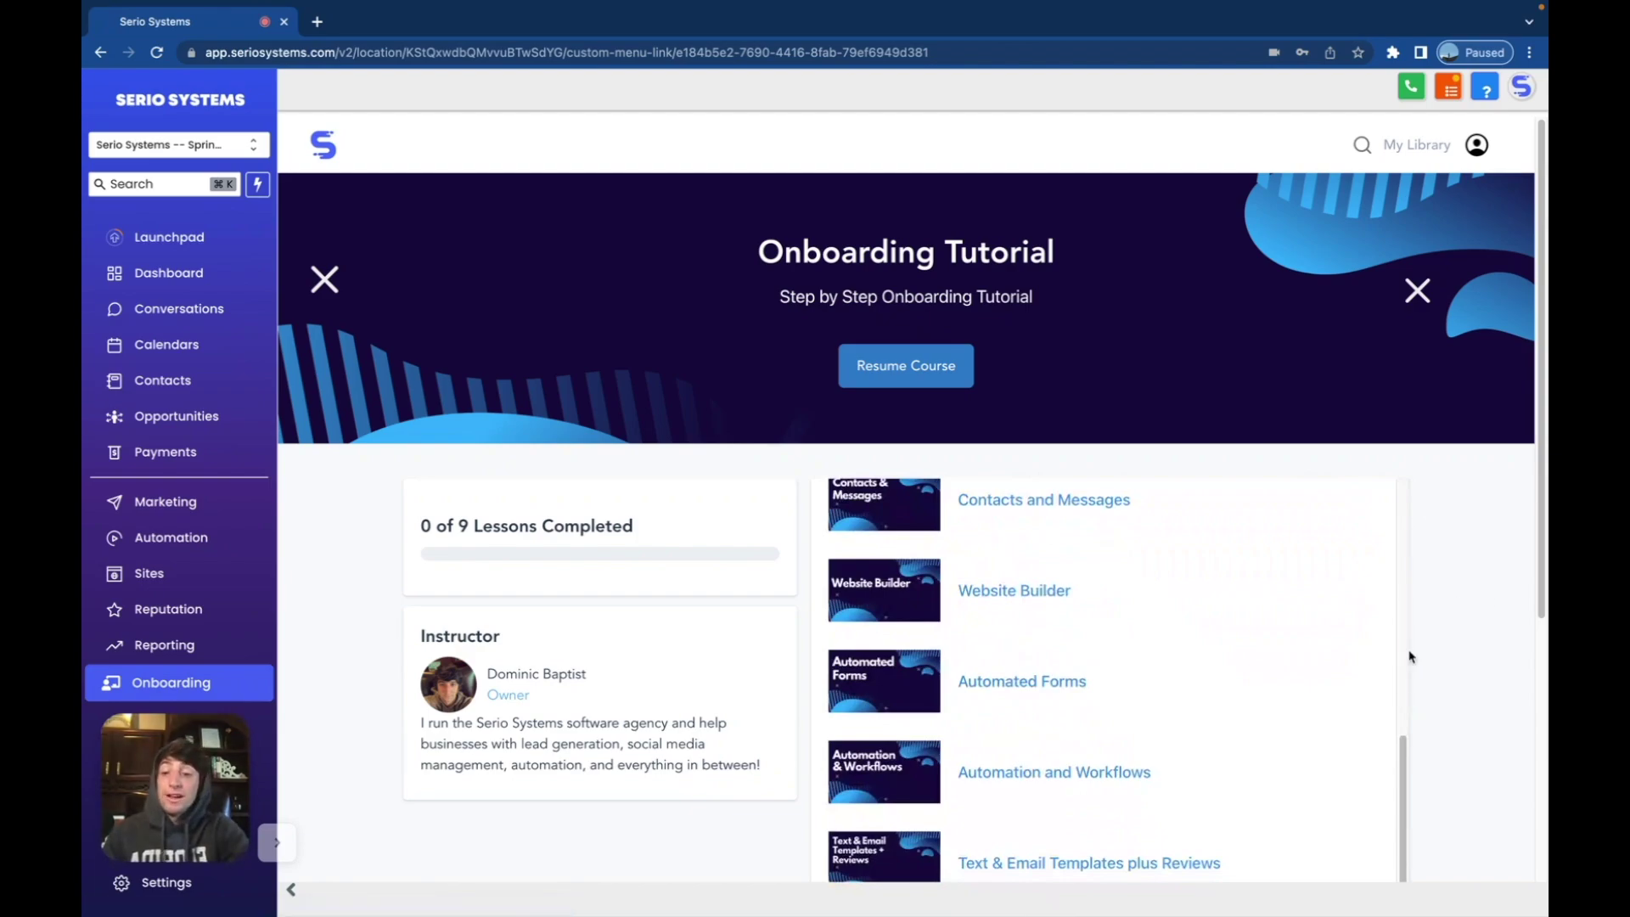
scroll(1175, 658, down, 1)
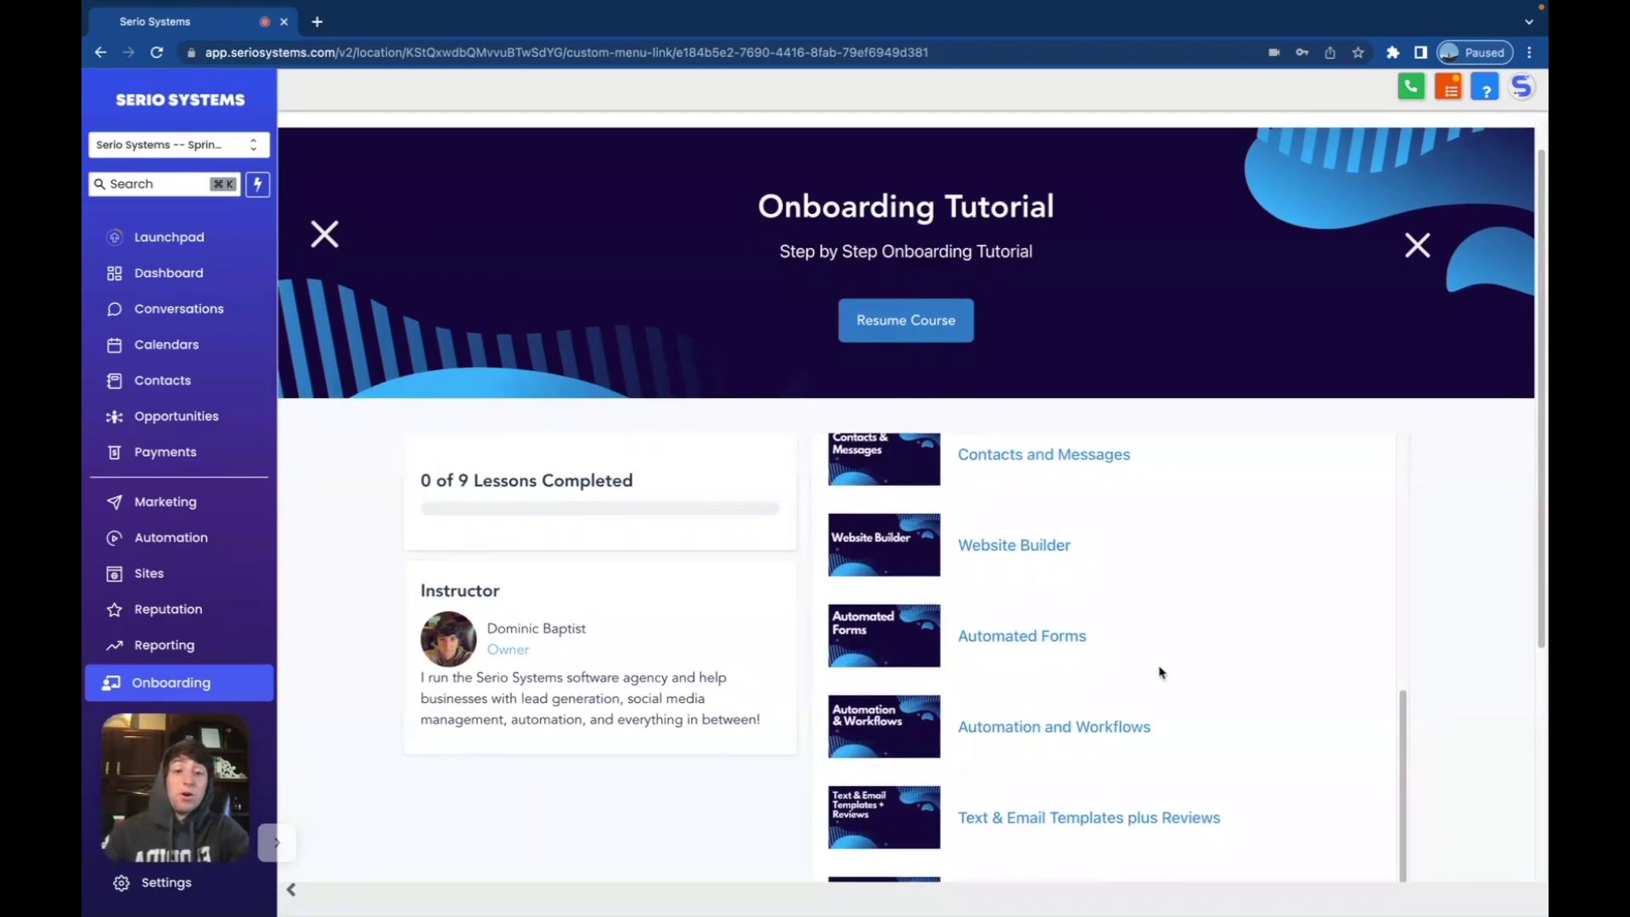
scroll(1156, 665, down, 2)
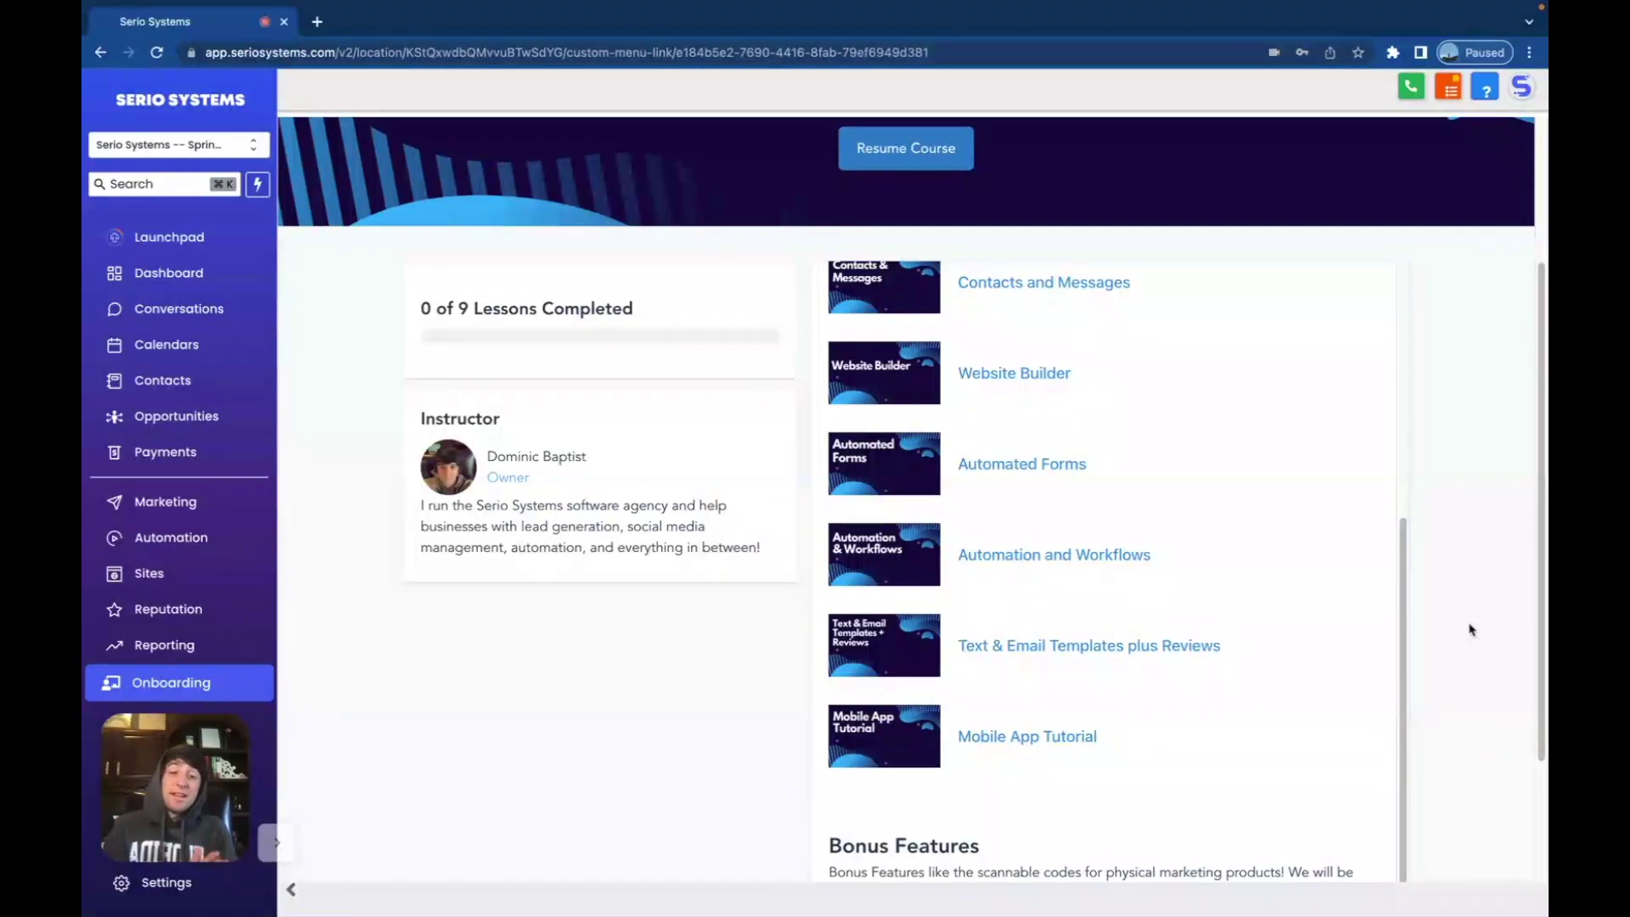
scroll(1091, 476, up, 10)
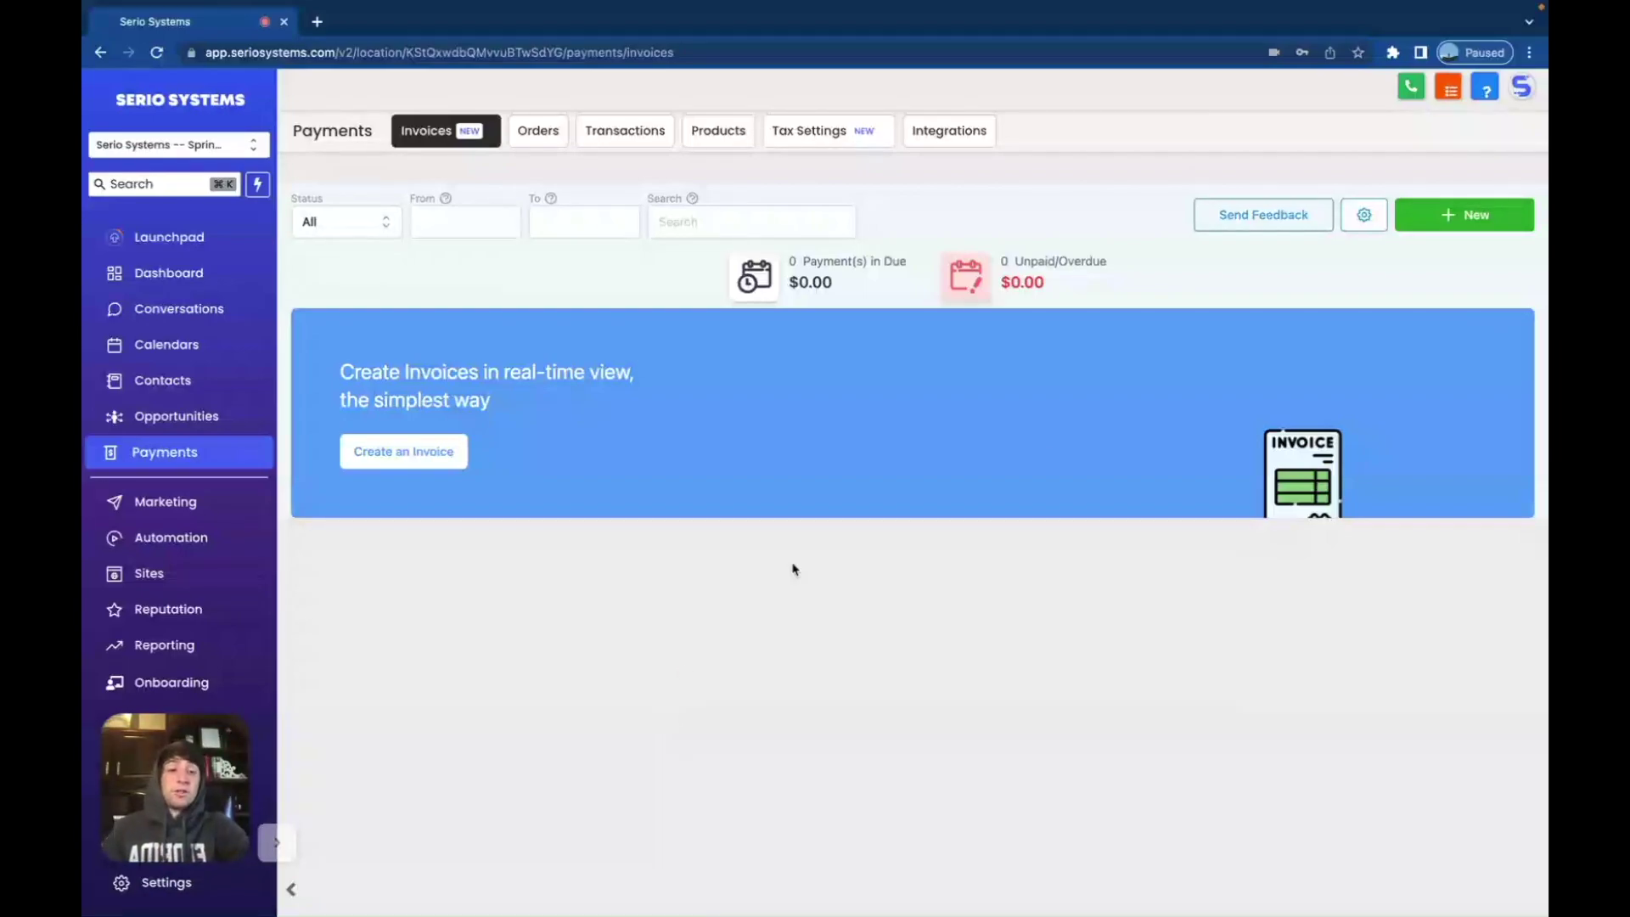
Create a new invoice in Payments and review its client, date, item and notes sections
click(1471, 220)
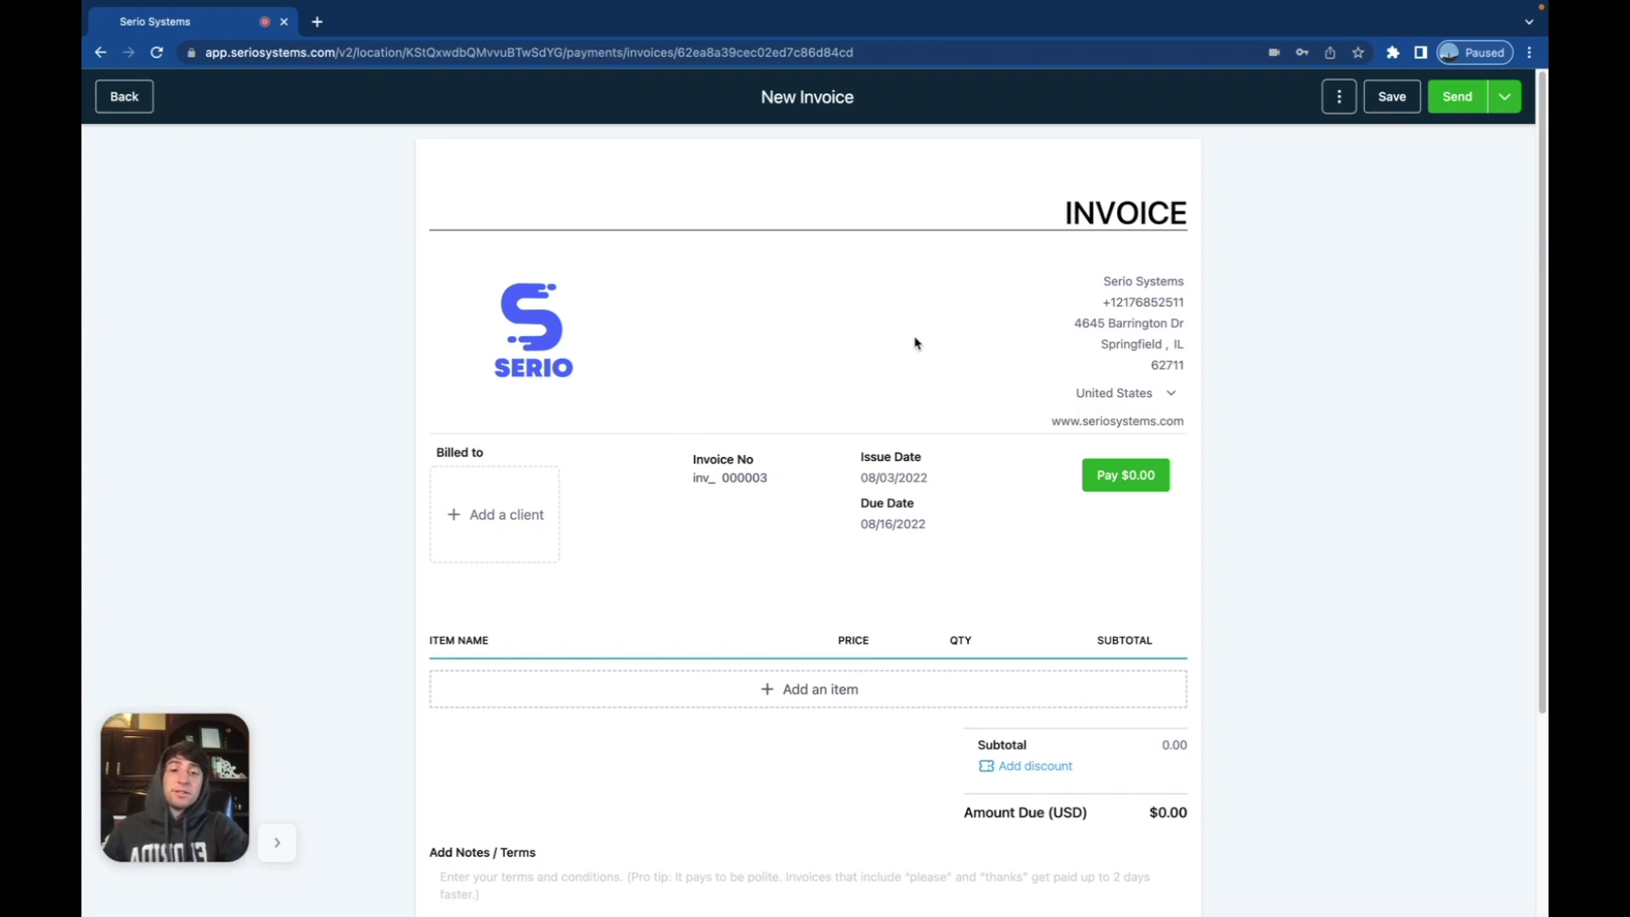
scroll(980, 390, down, 2)
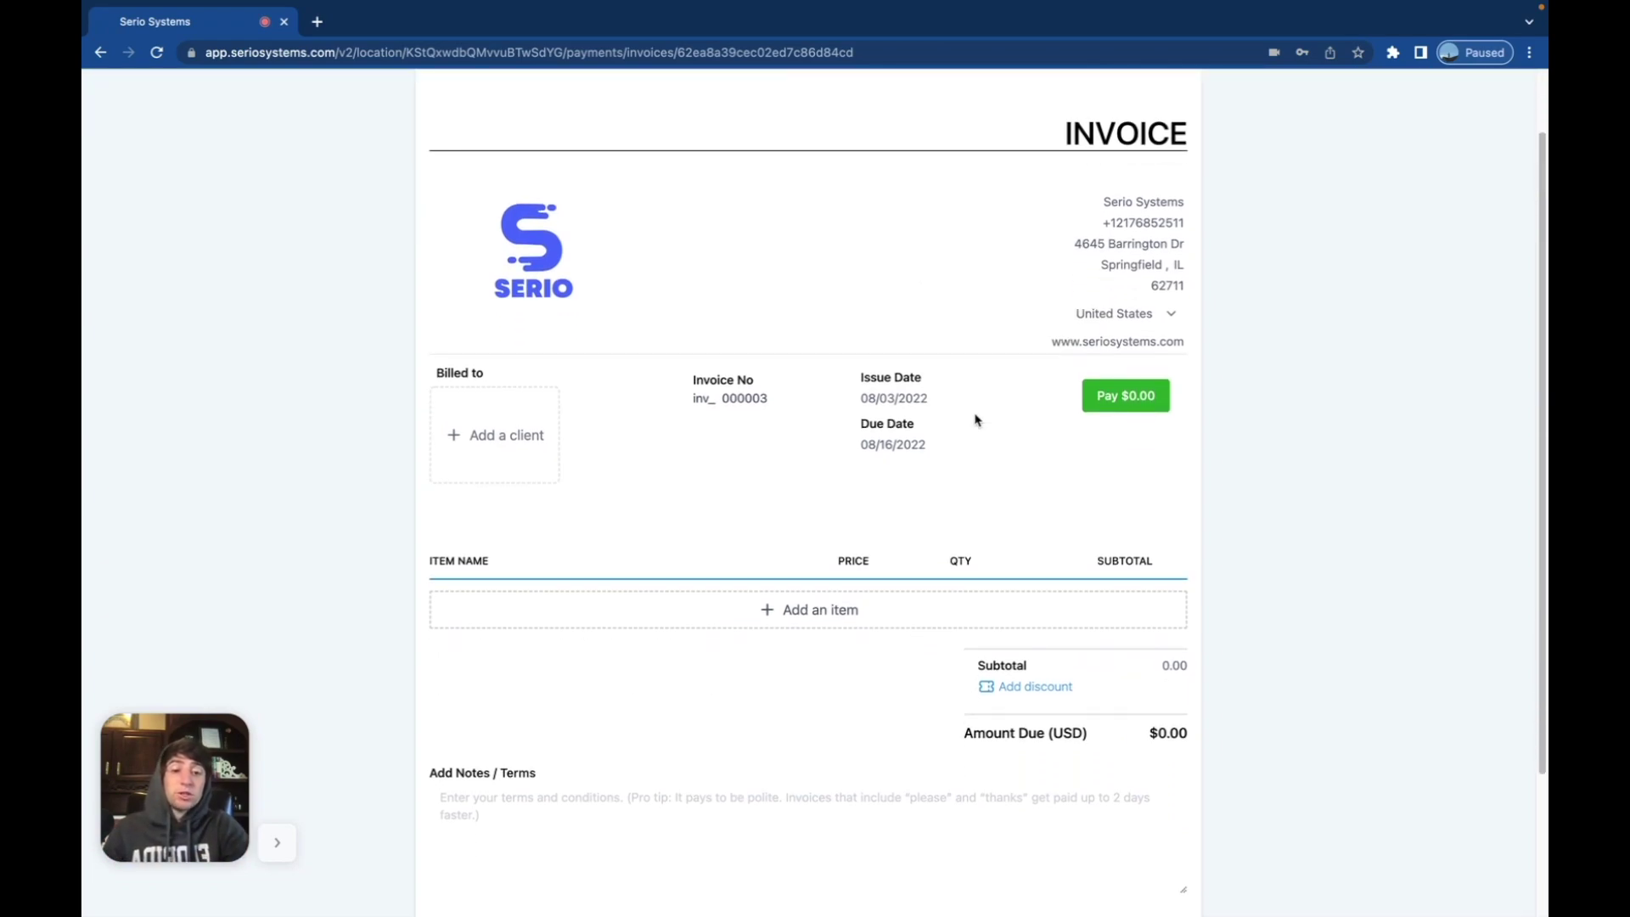
scroll(974, 419, down, 2)
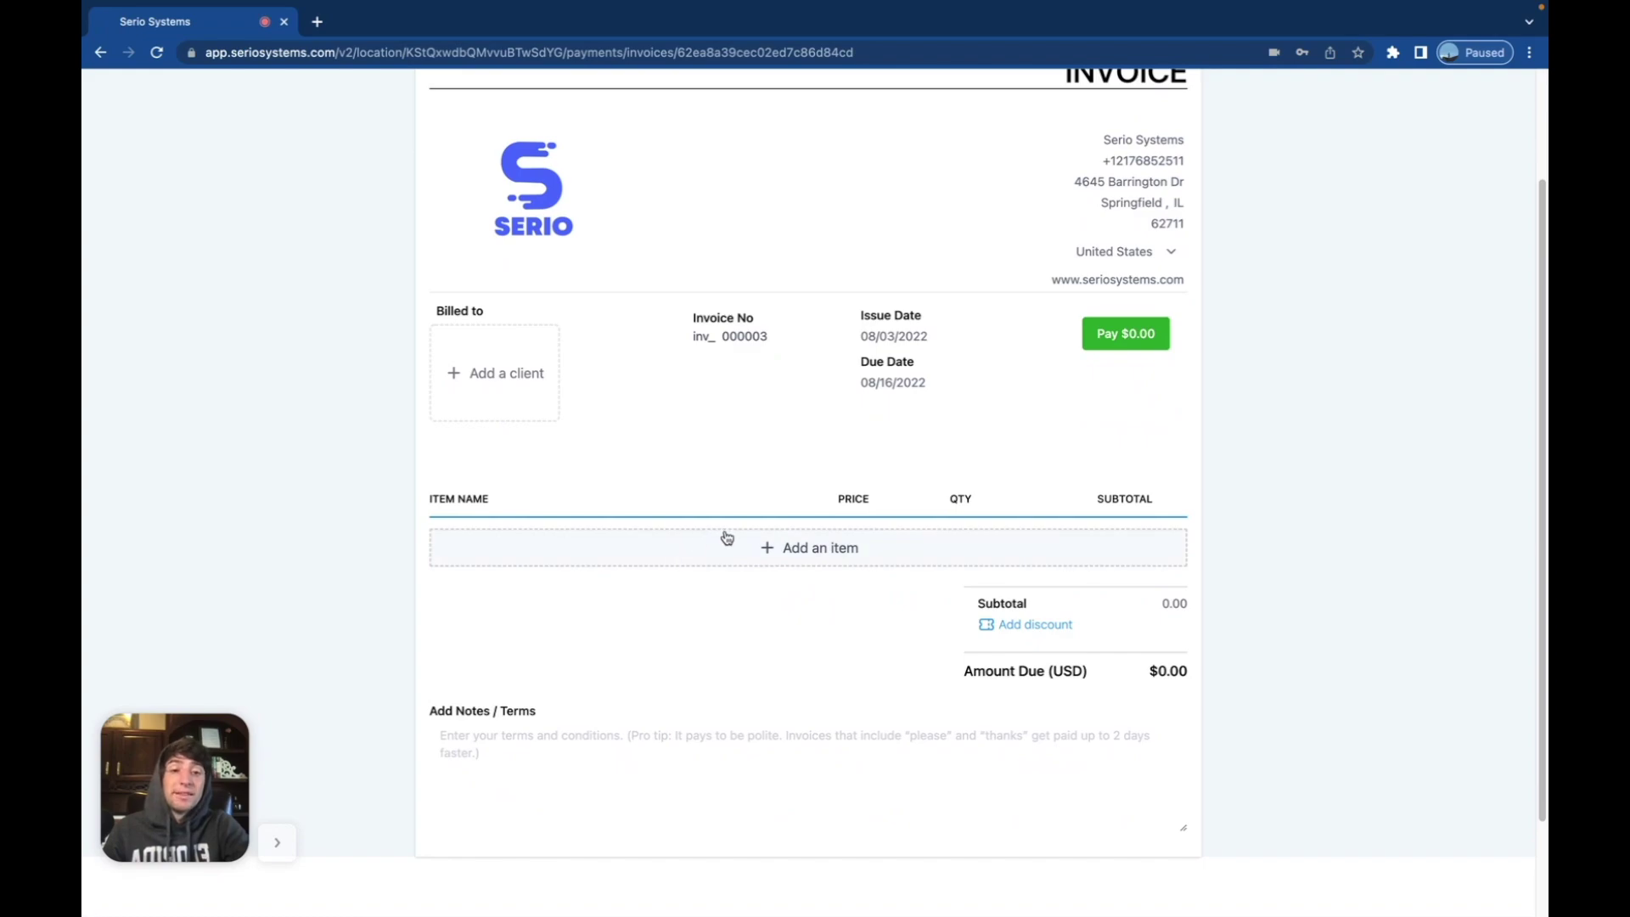
scroll(726, 538, up, 1)
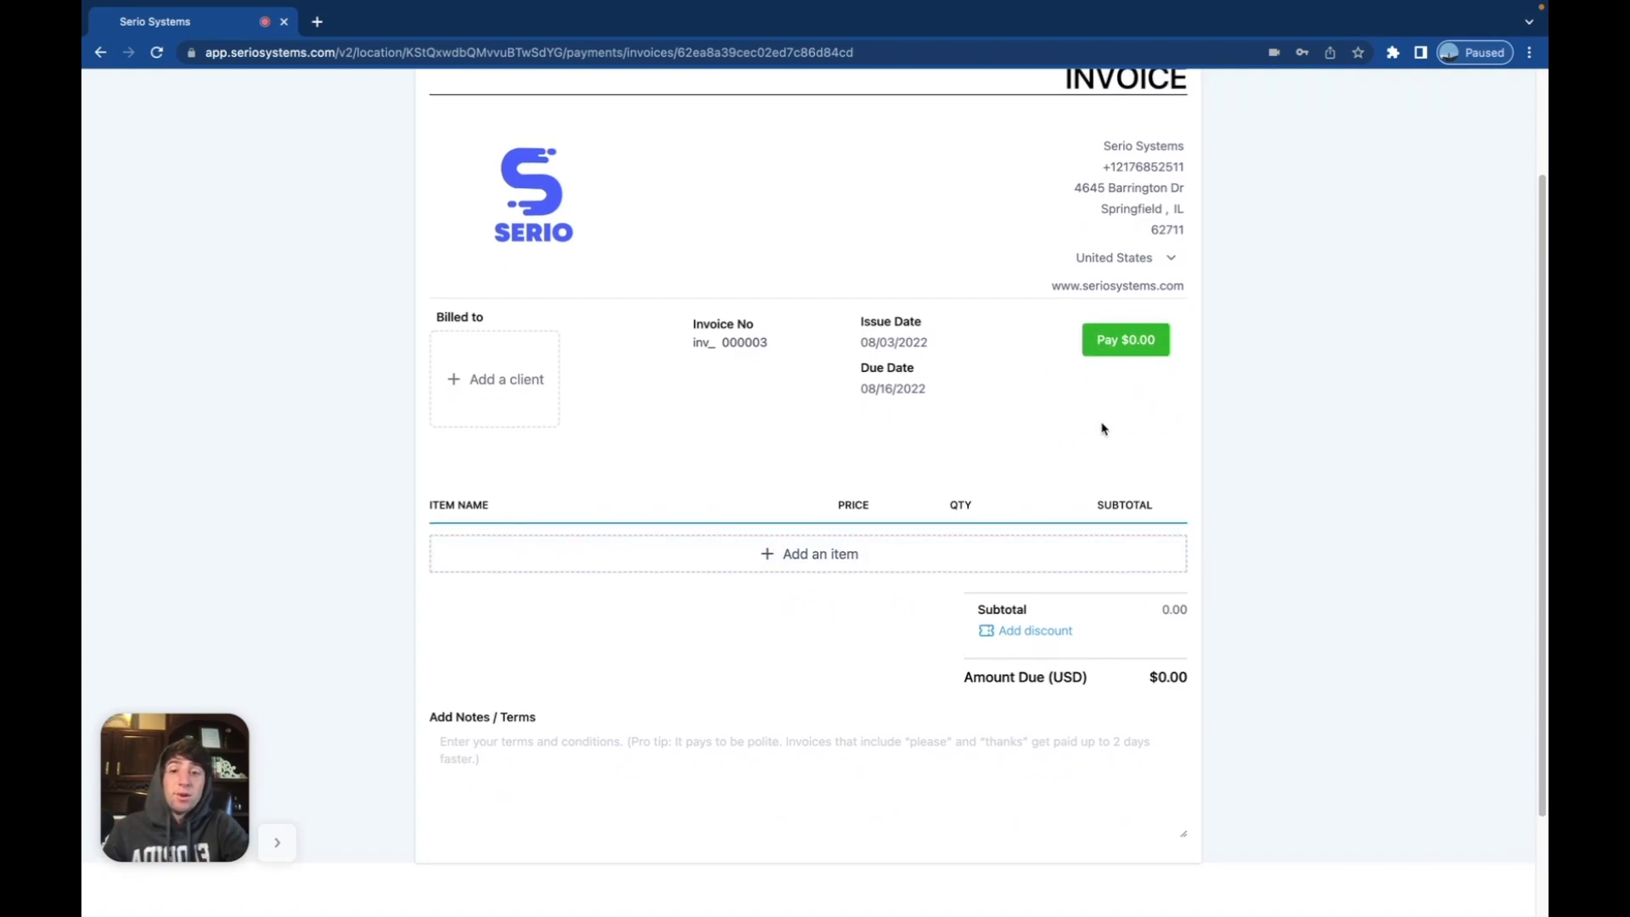
scroll(1067, 411, up, 1)
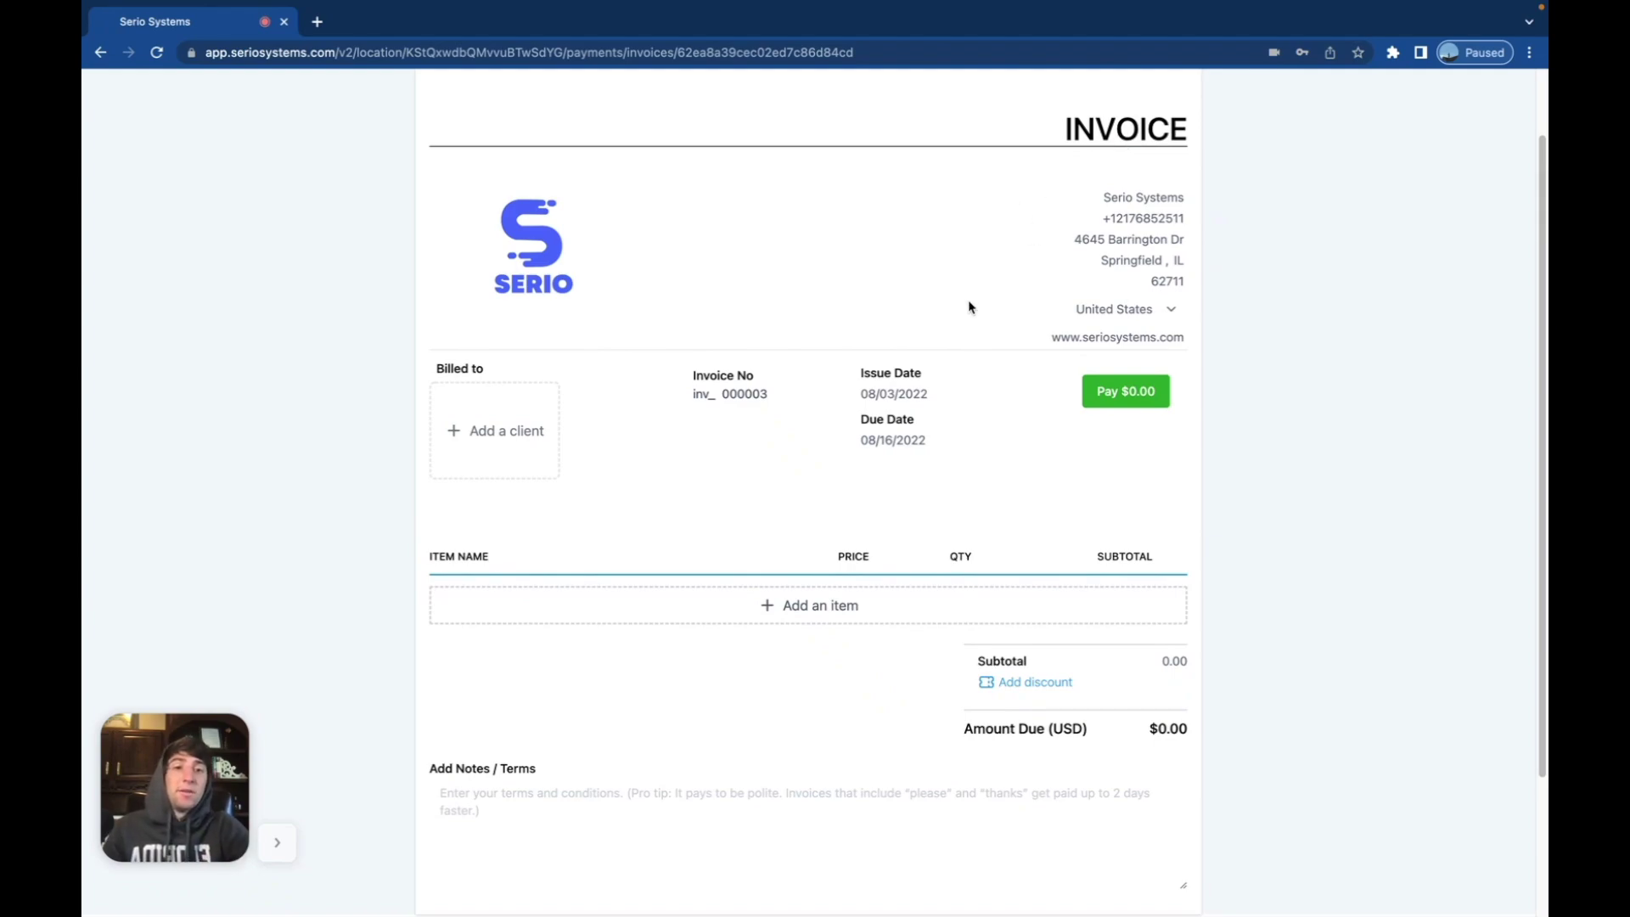
scroll(1352, 376, up, 1)
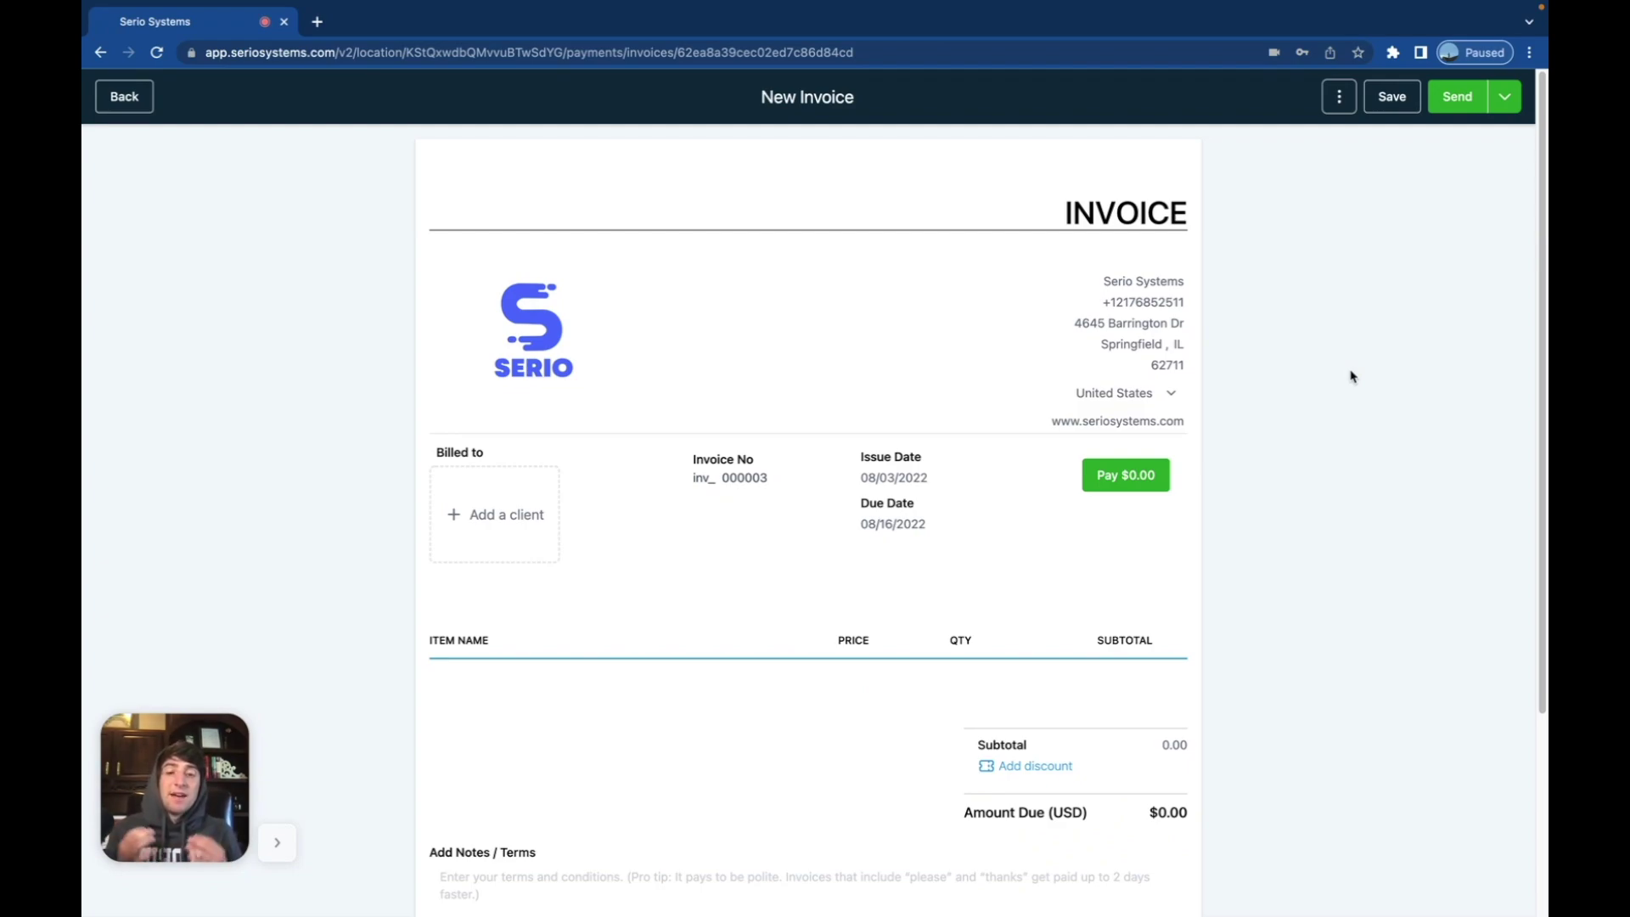
mouse_move(1200, 484)
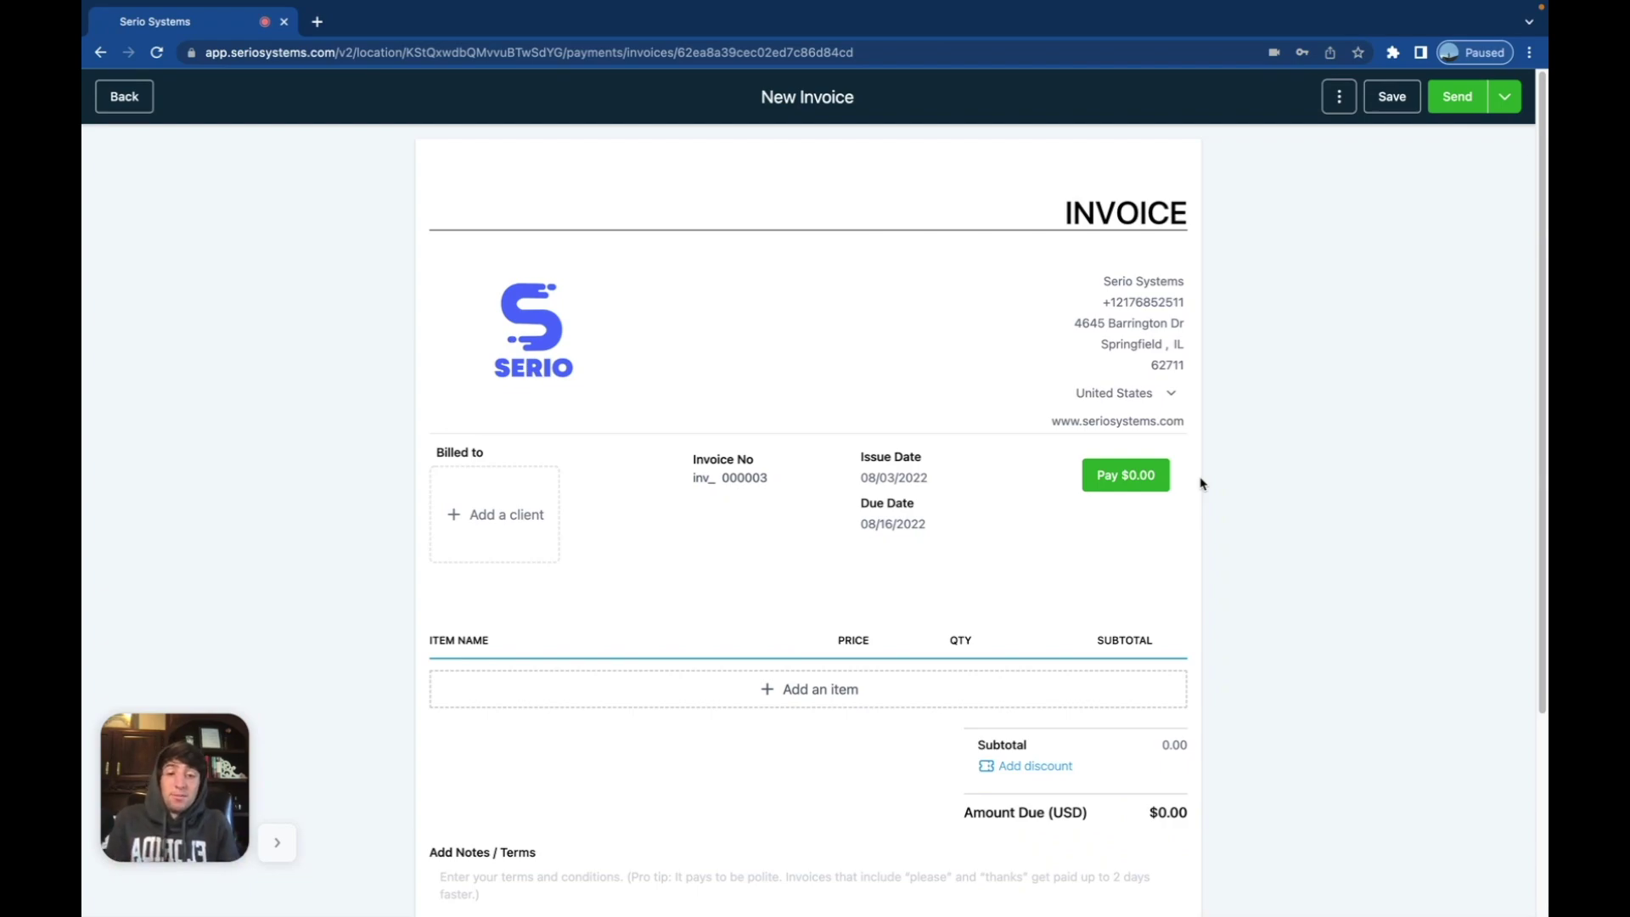
Check which existing products can be added as invoice items, and dismiss the item form without saving an item
click(843, 690)
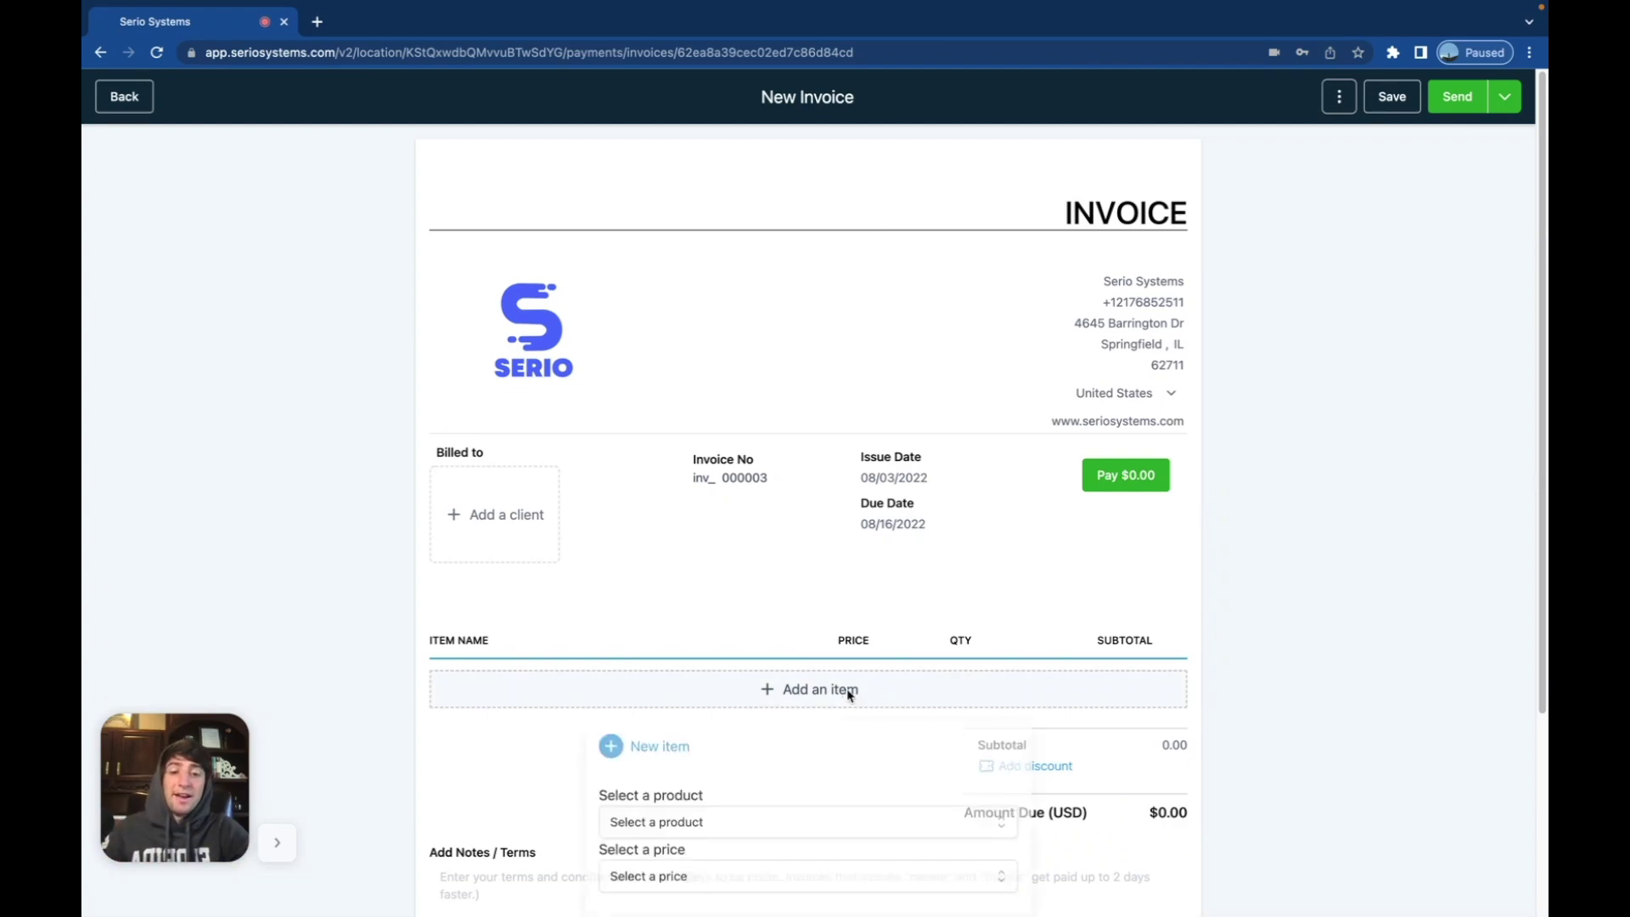
scroll(837, 670, down, 3)
click(773, 567)
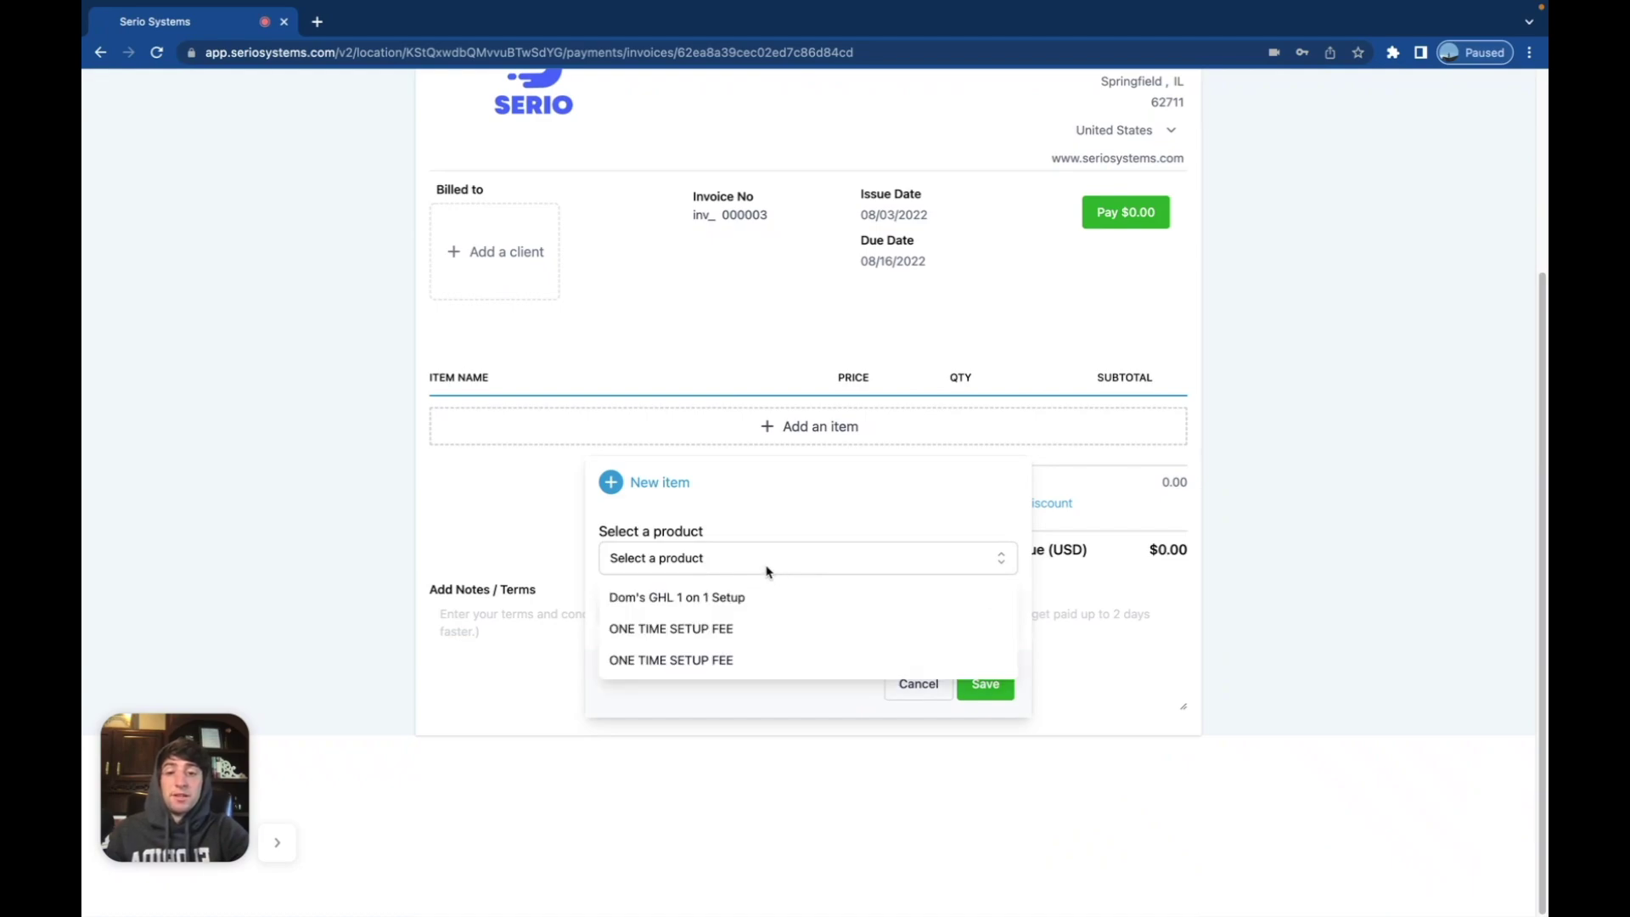
click(731, 630)
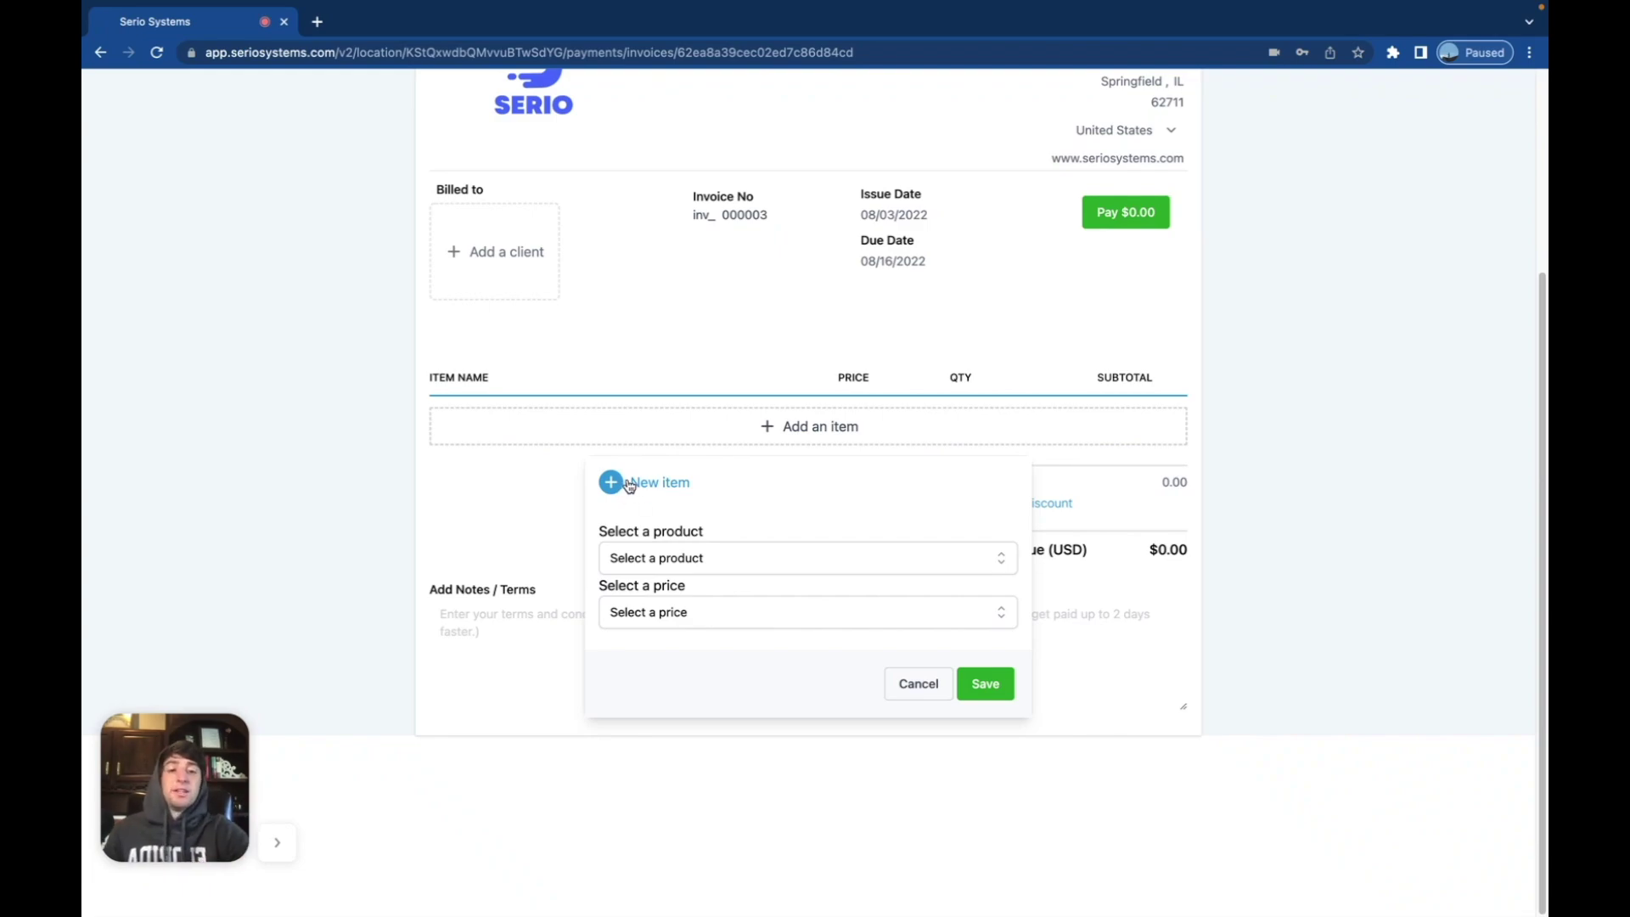
click(1313, 329)
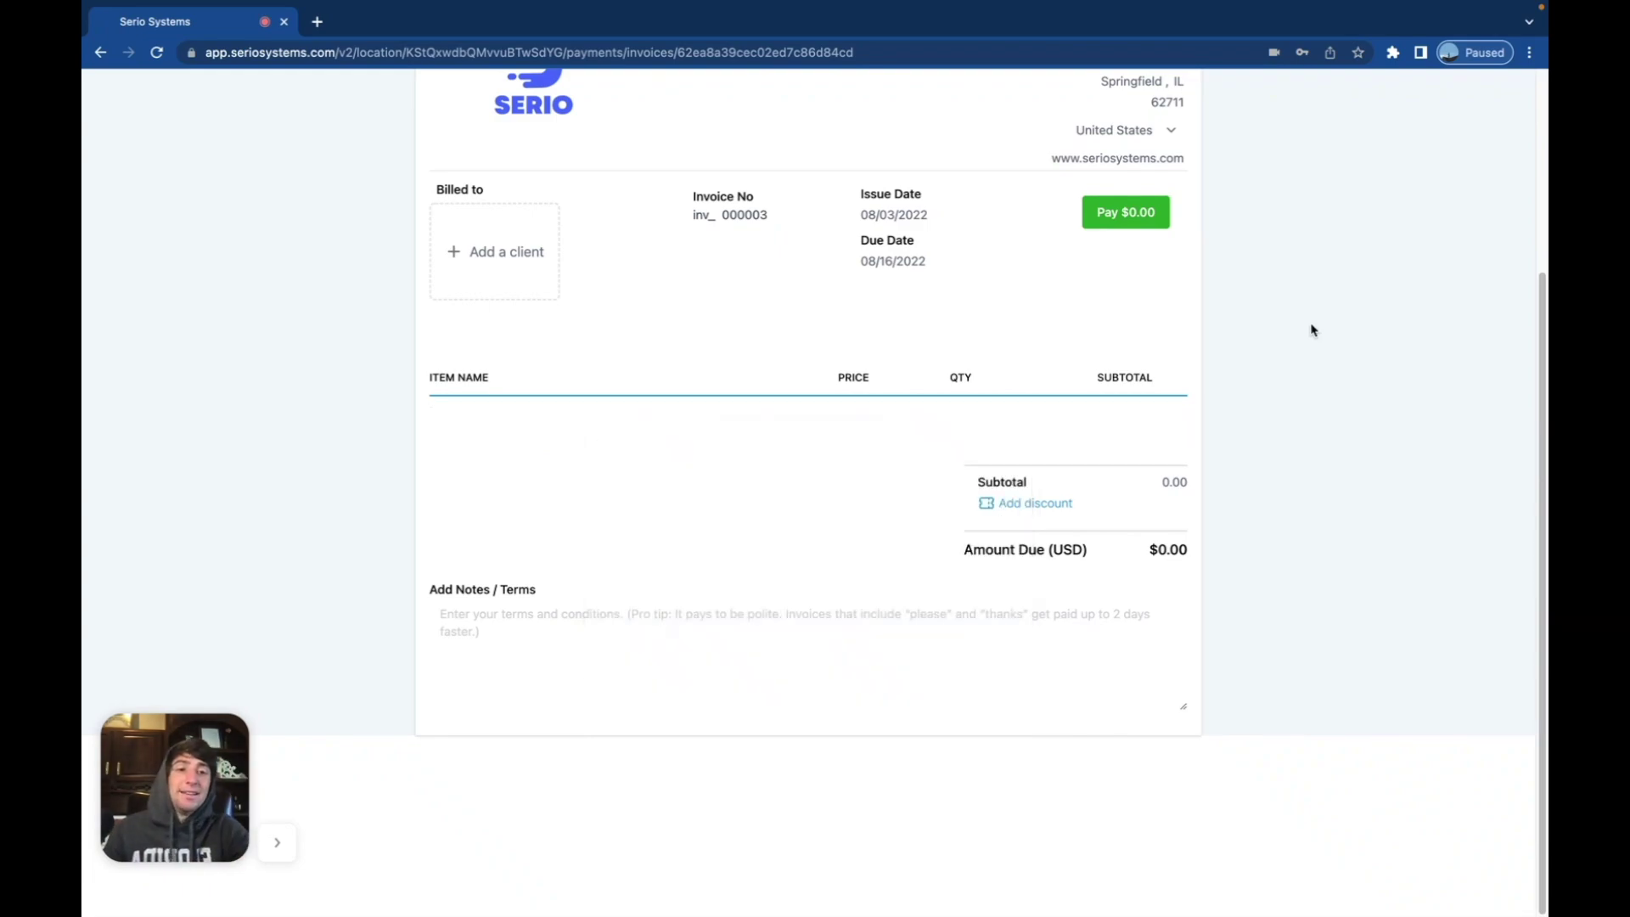
scroll(1311, 331, up, 5)
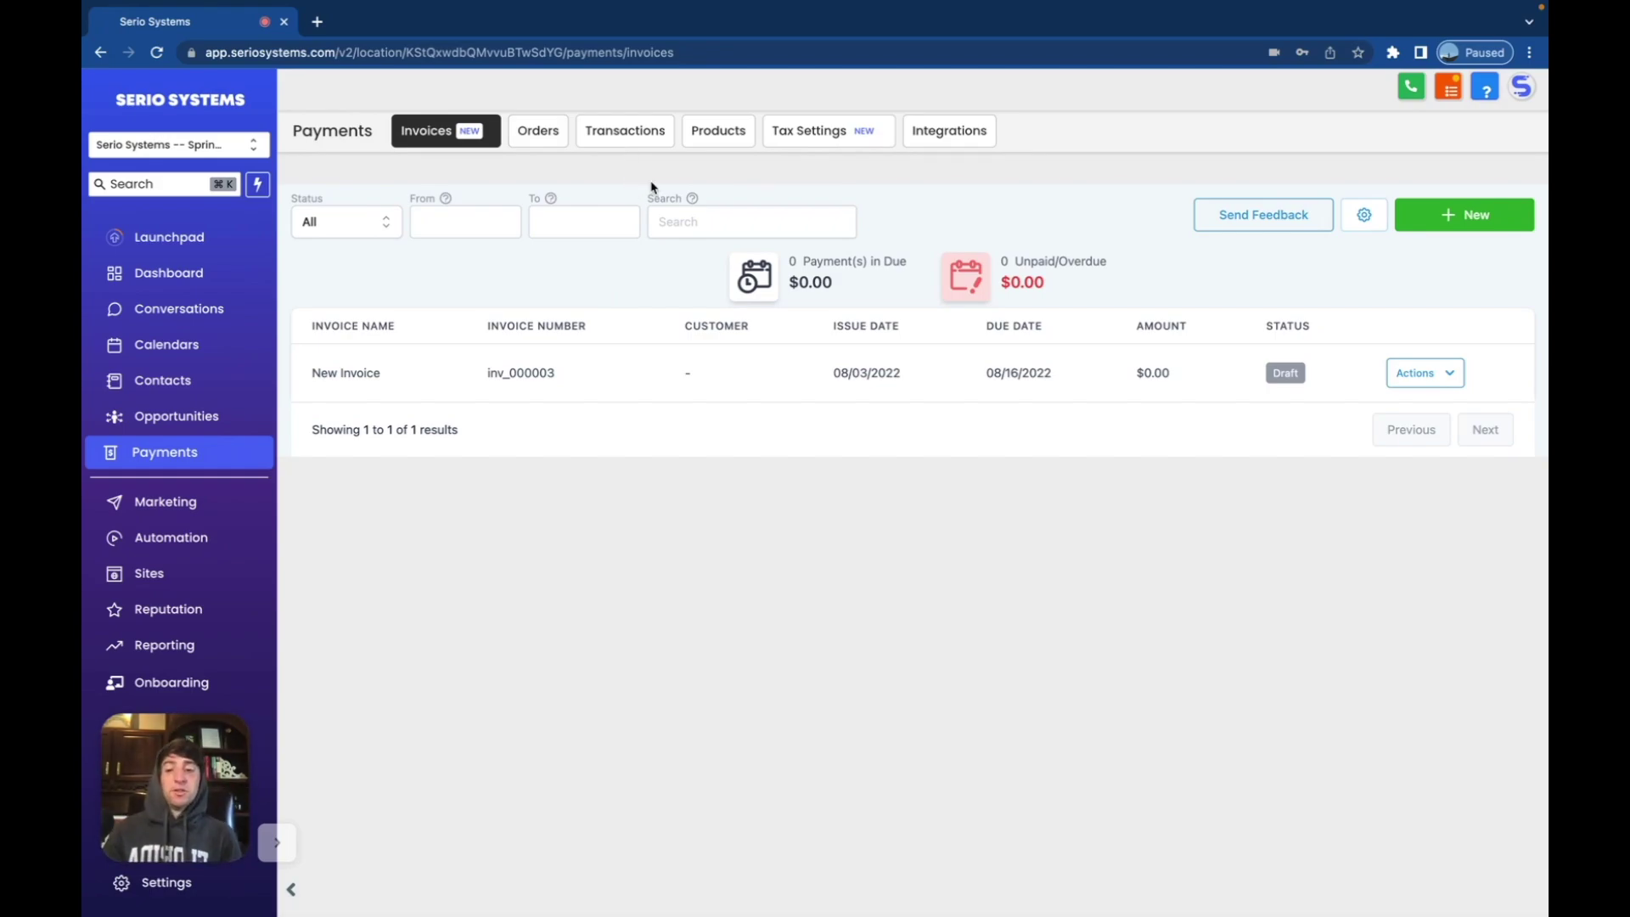
Open the Stripe import from the Products list and browse the Stripe prices available for import
click(720, 130)
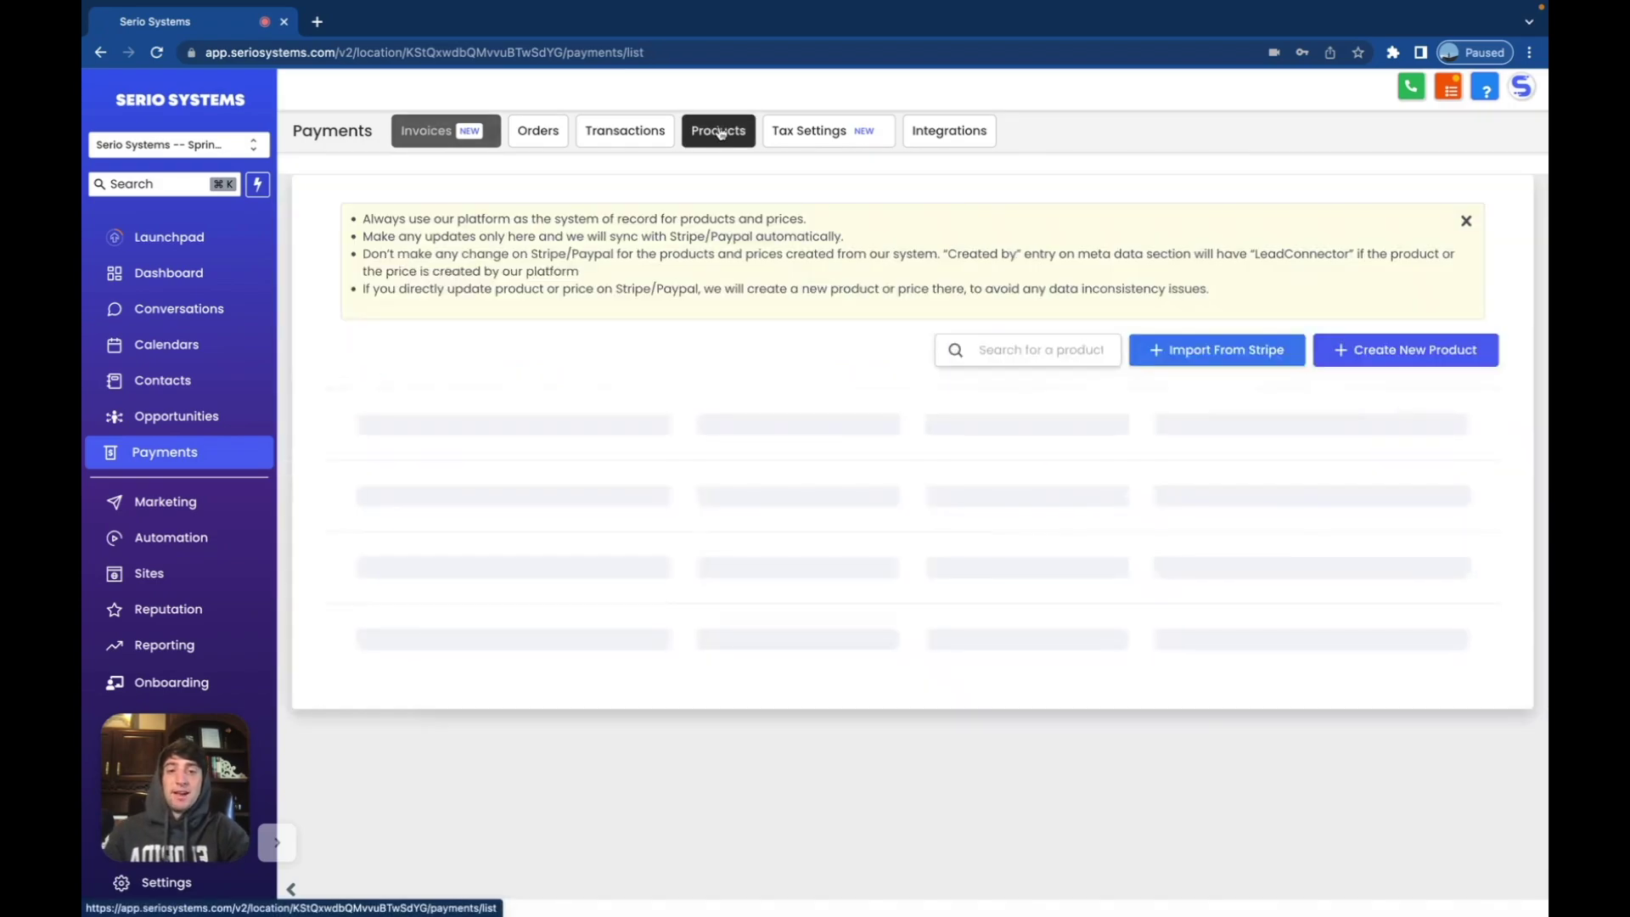
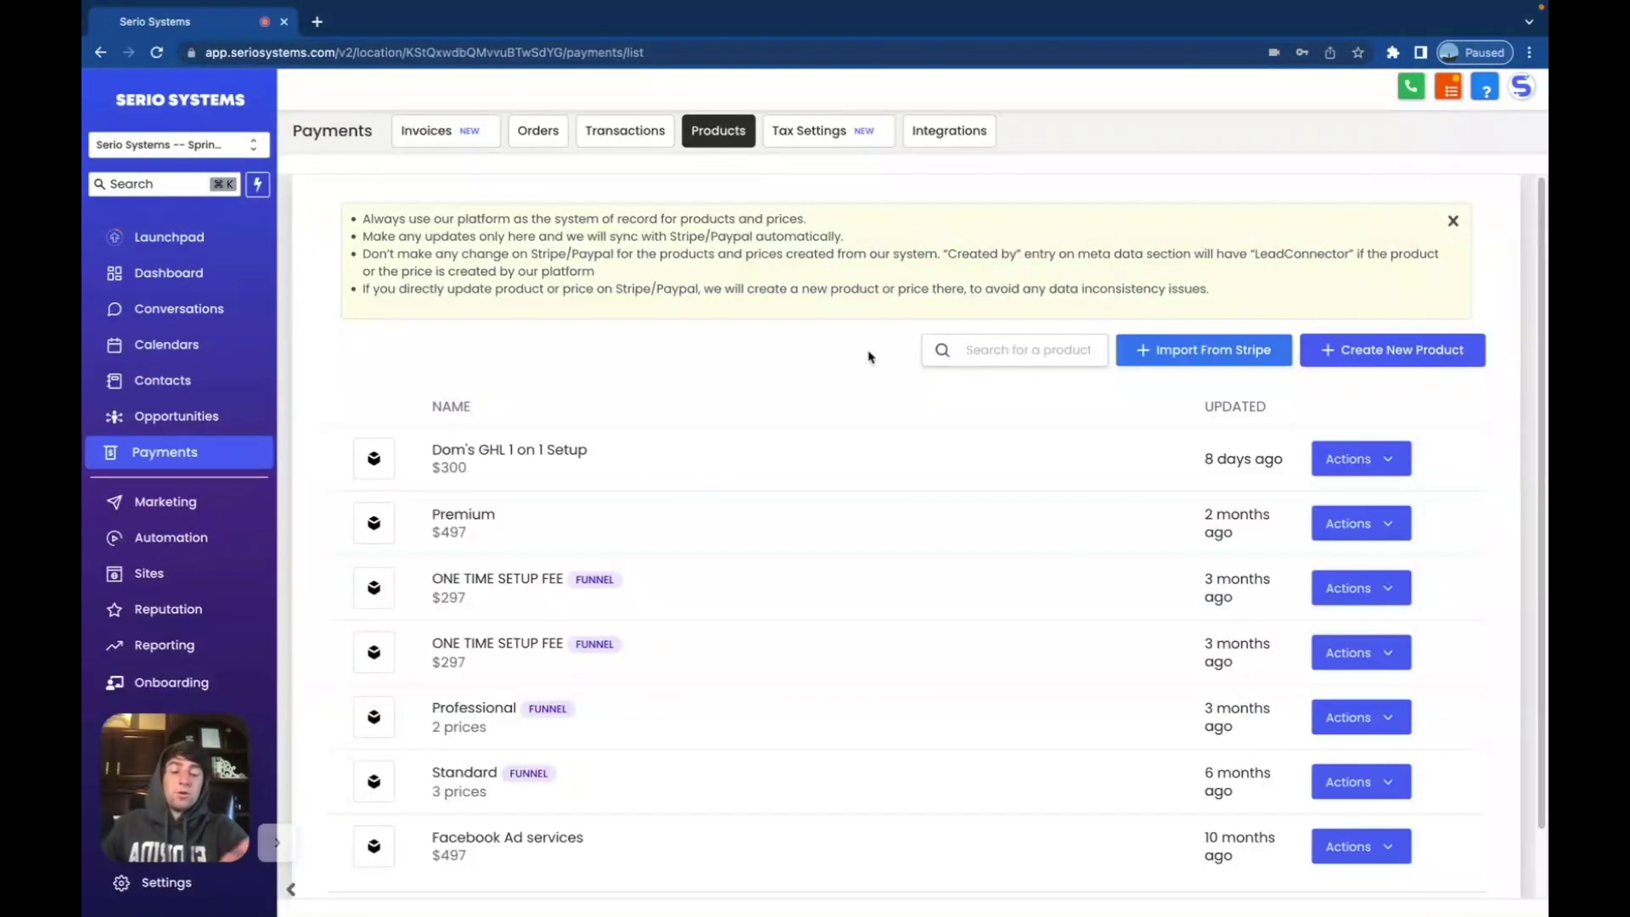
click(1174, 355)
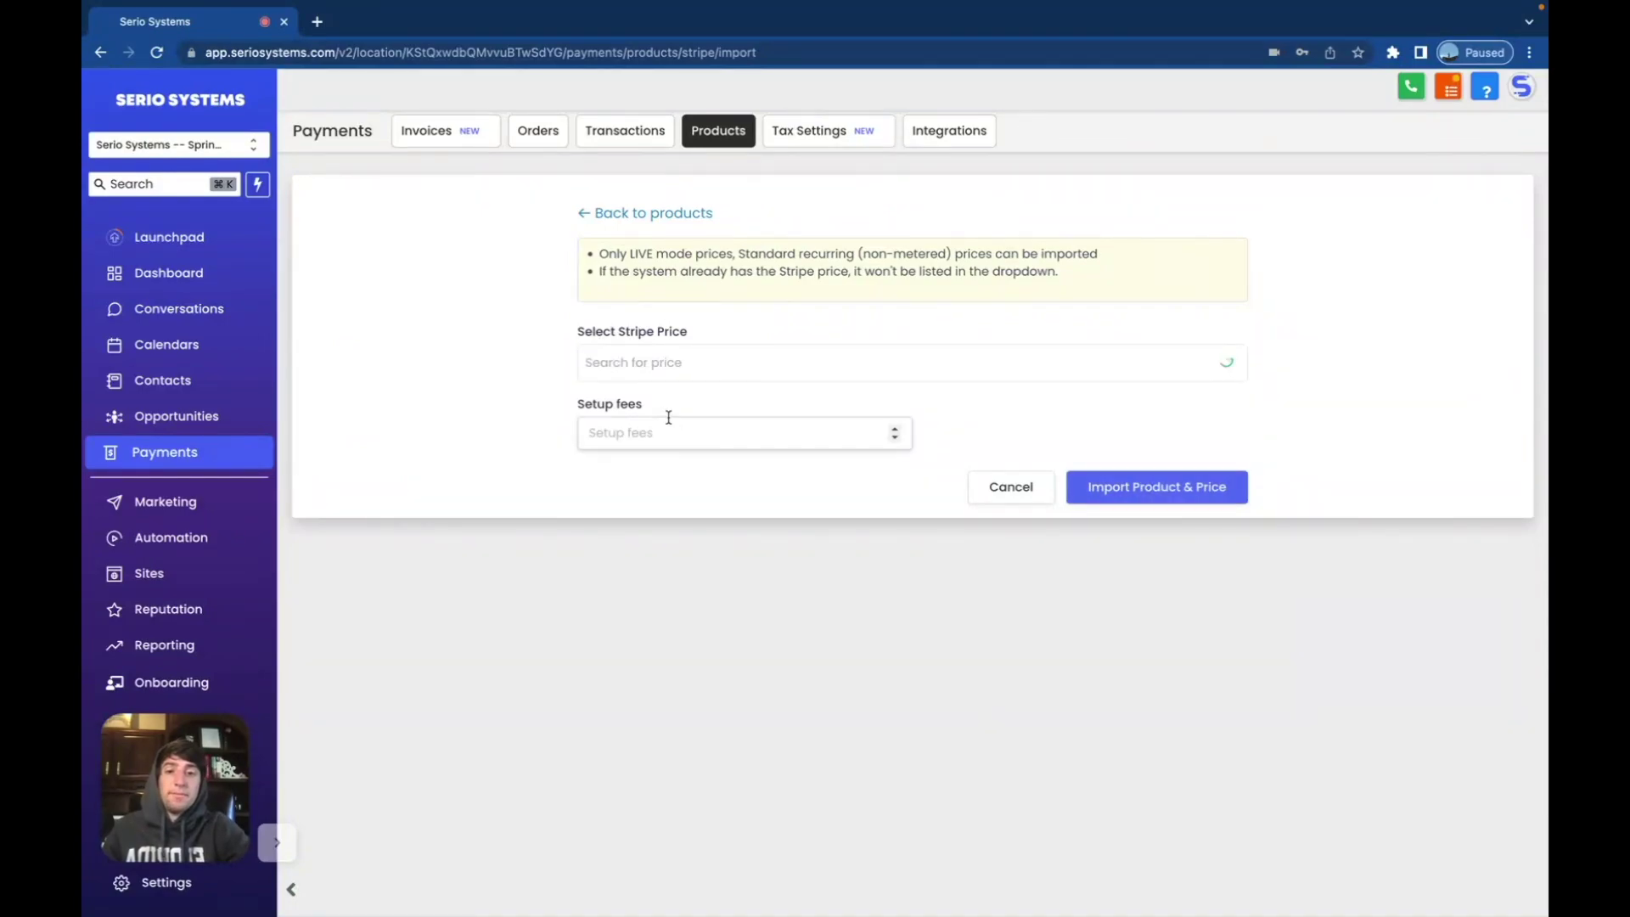
click(707, 367)
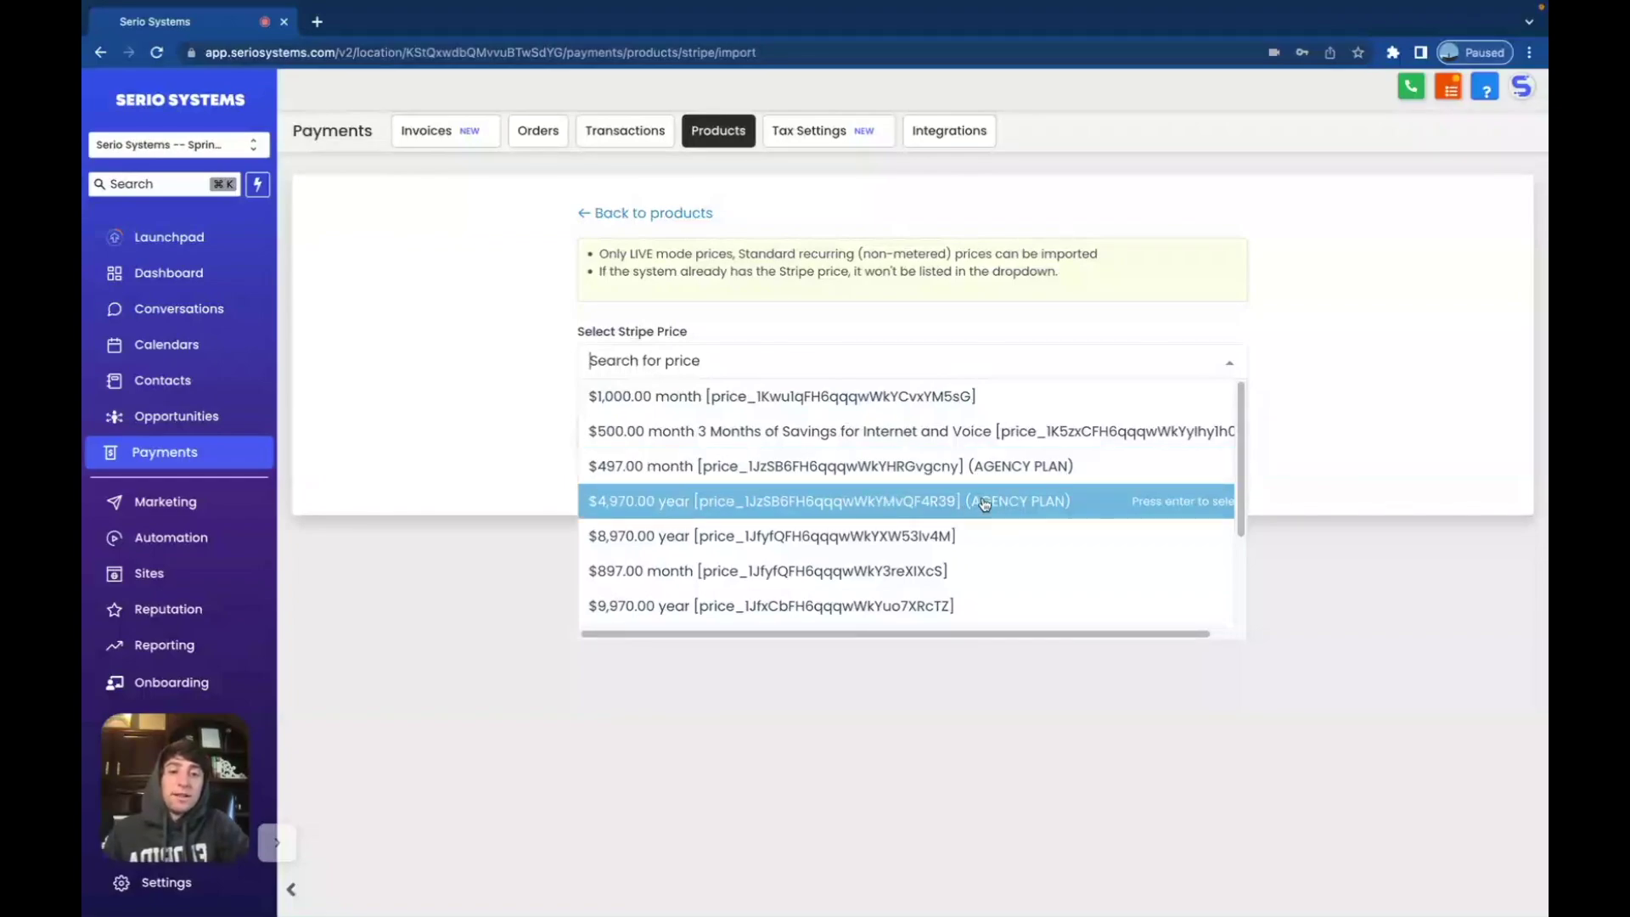
scroll(984, 503, down, 3)
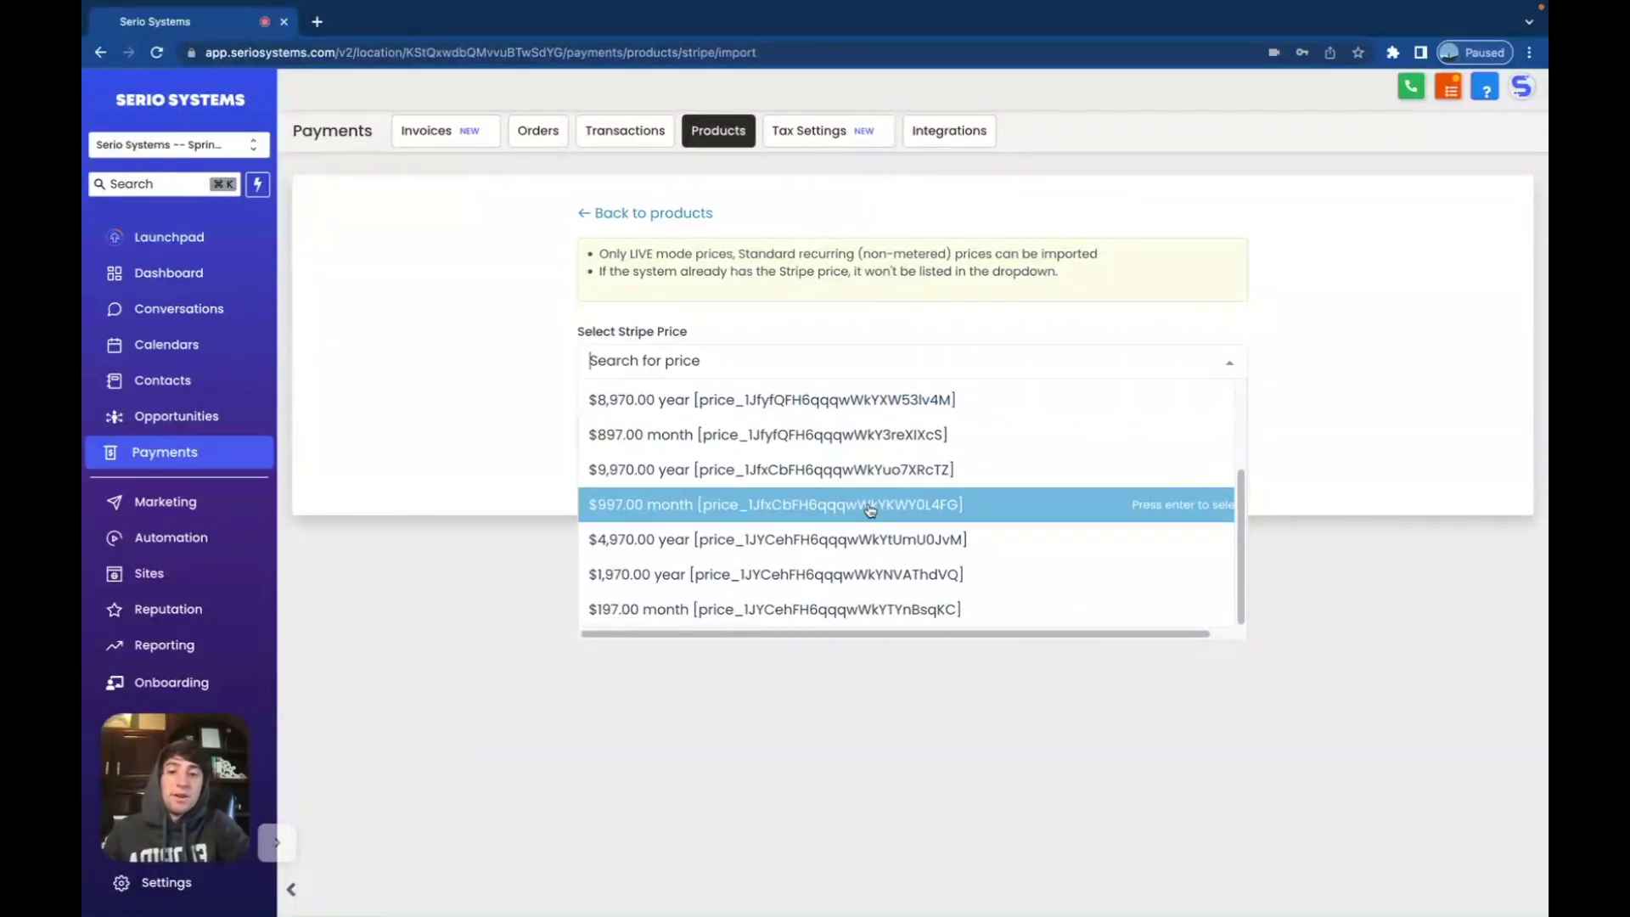
scroll(851, 446, up, 1)
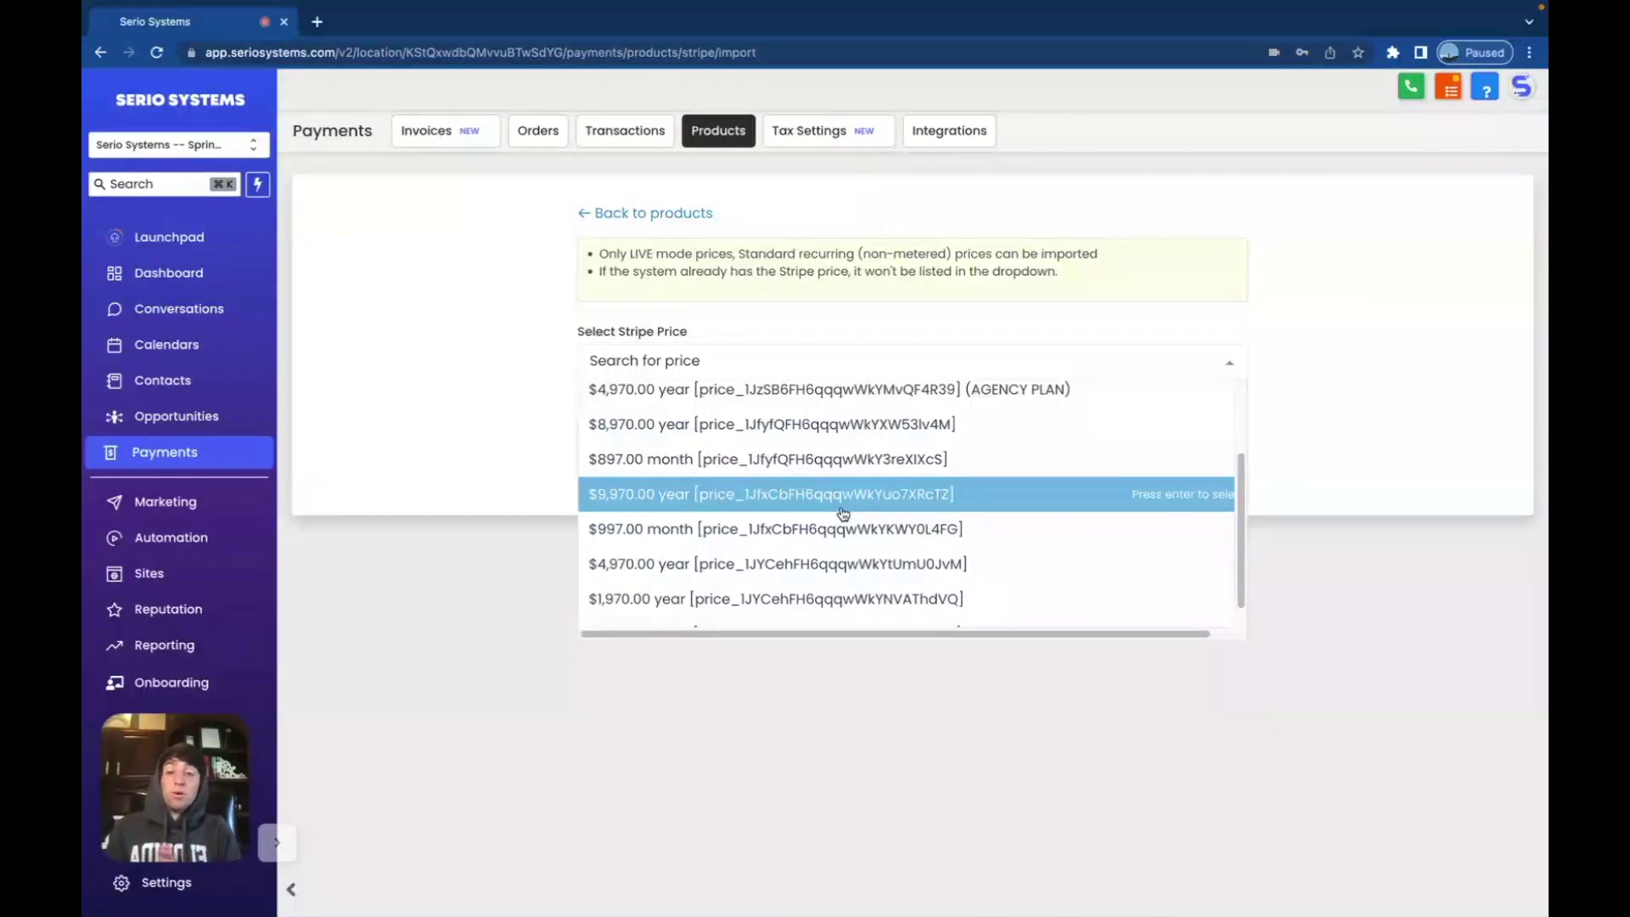
click(436, 456)
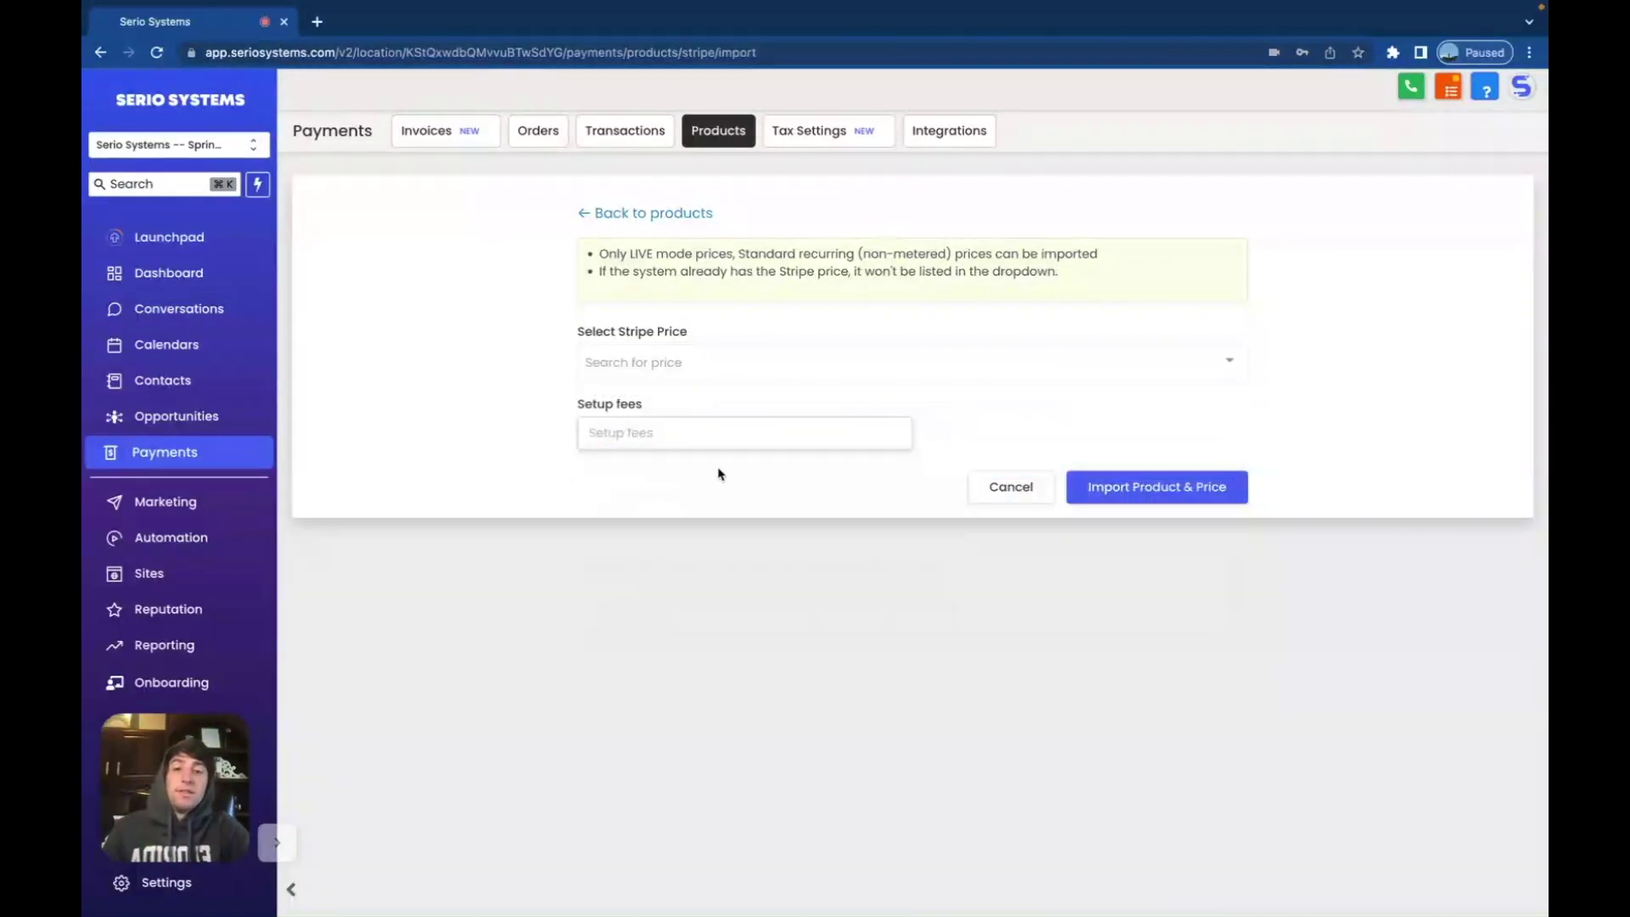
Try a setup fee of 300 in the Stripe import form and cancel the import
click(618, 437)
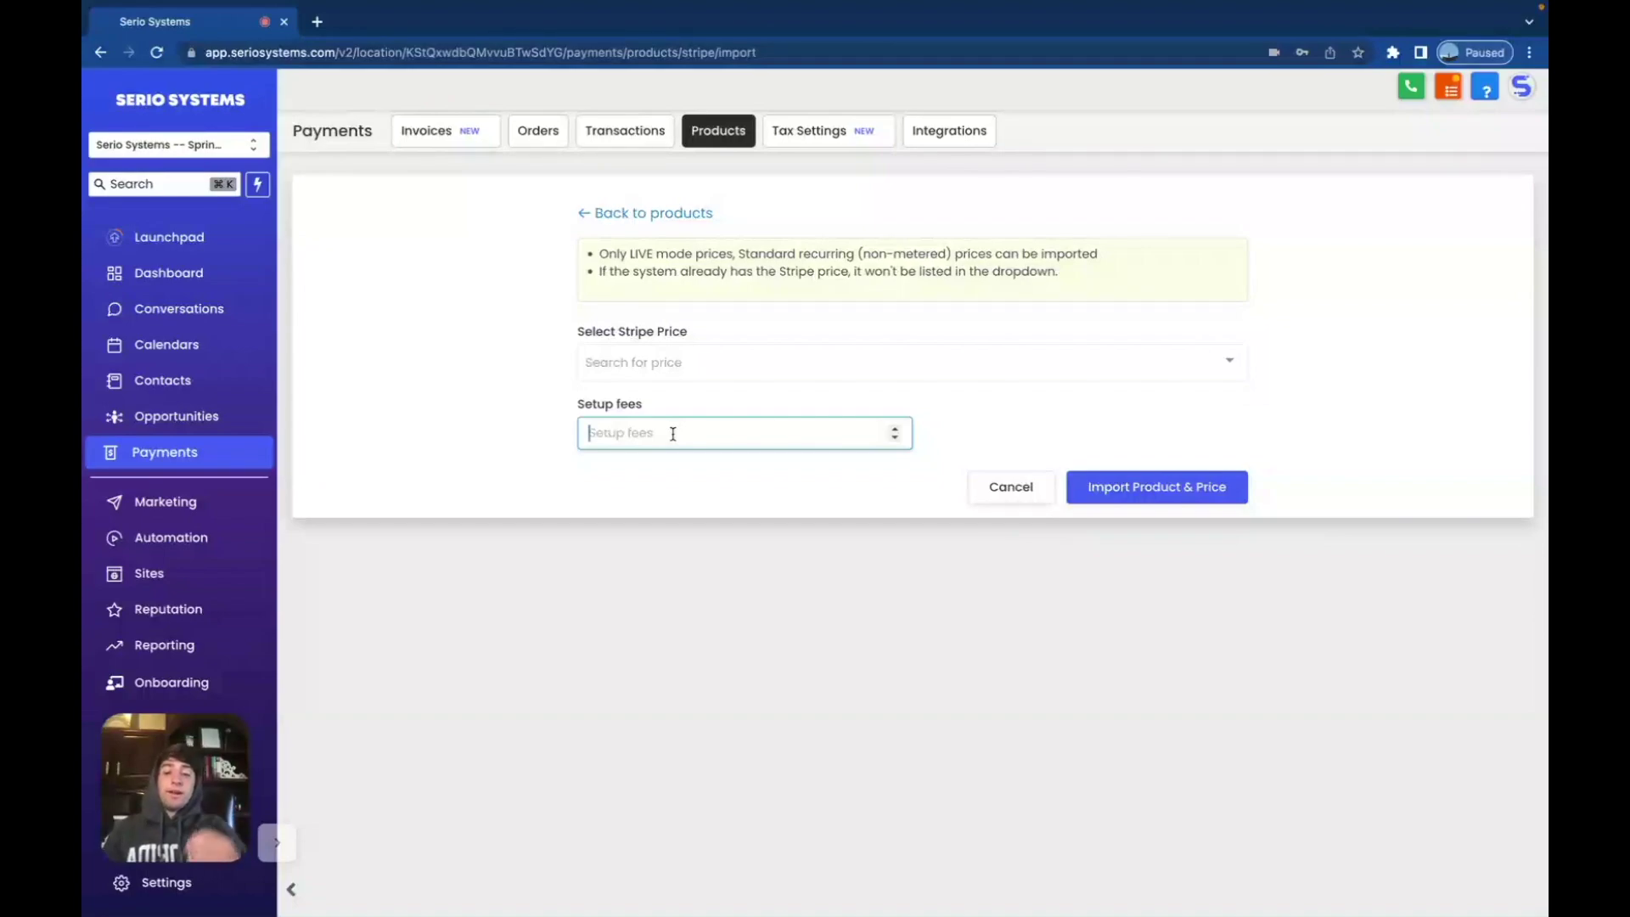
text(300)
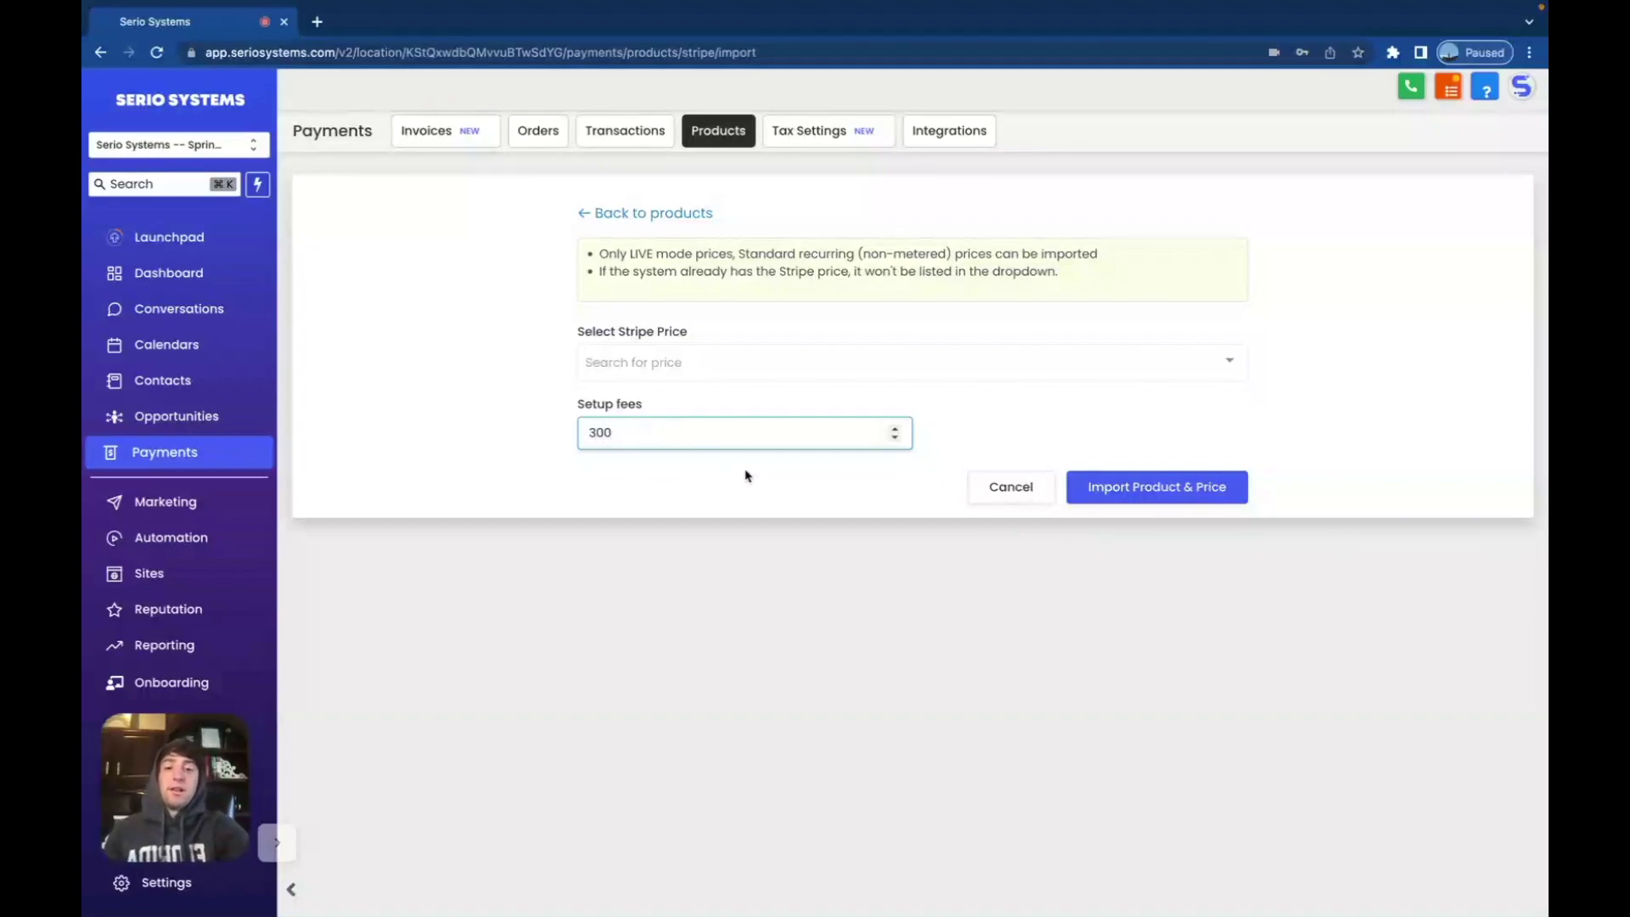
key(BackSpace)
key(BackSpace)
key(BackSpace)
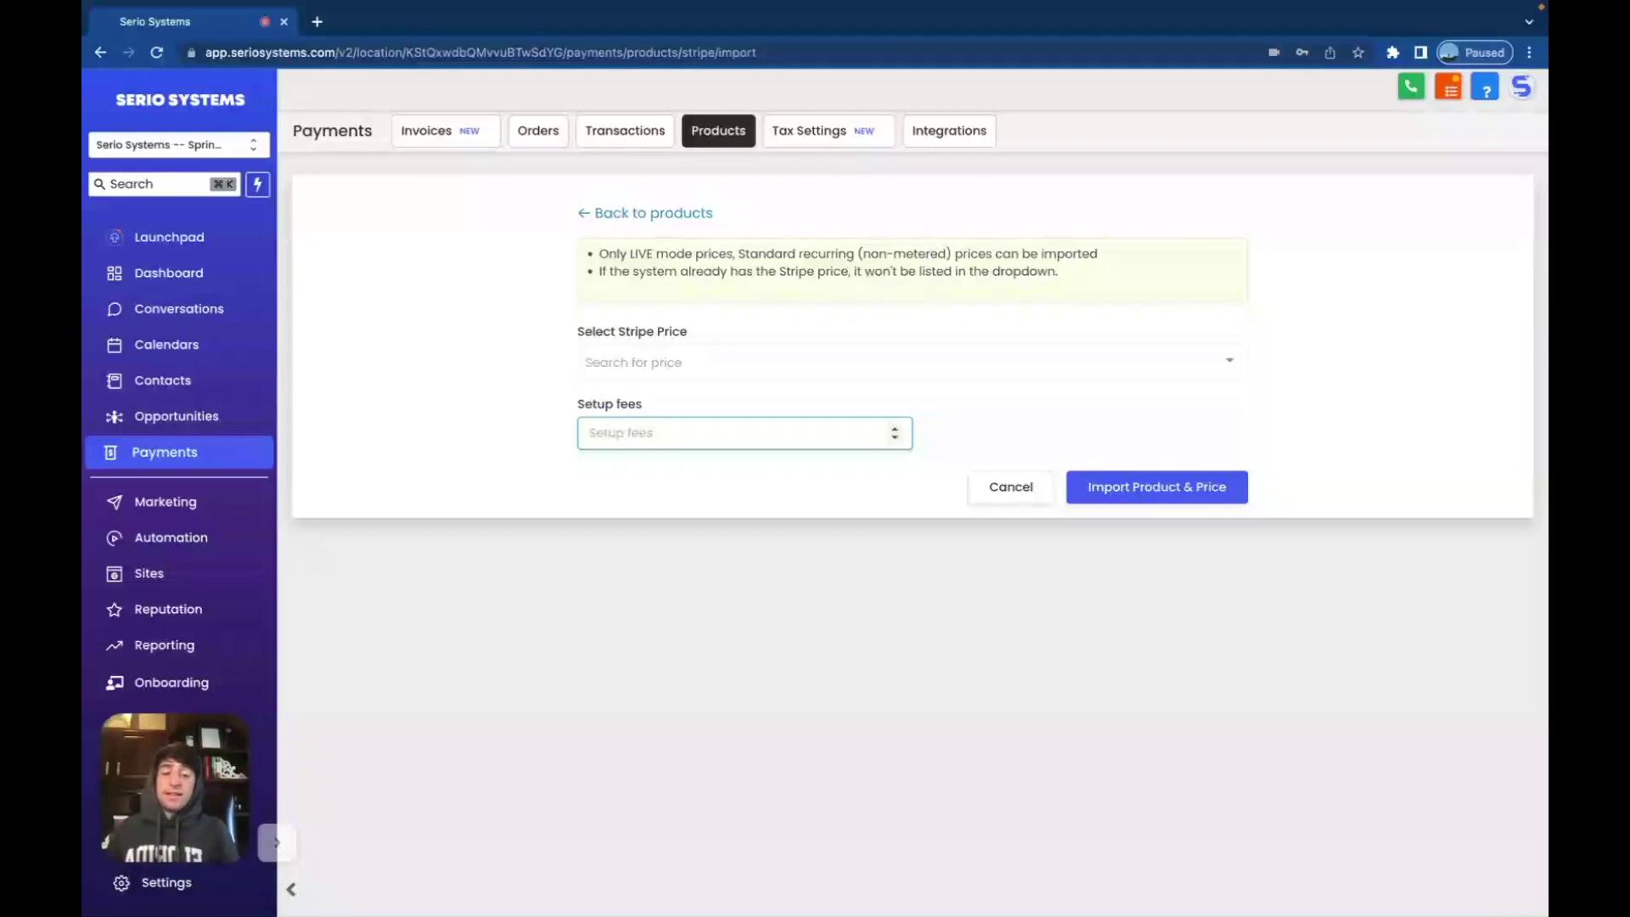
click(1011, 486)
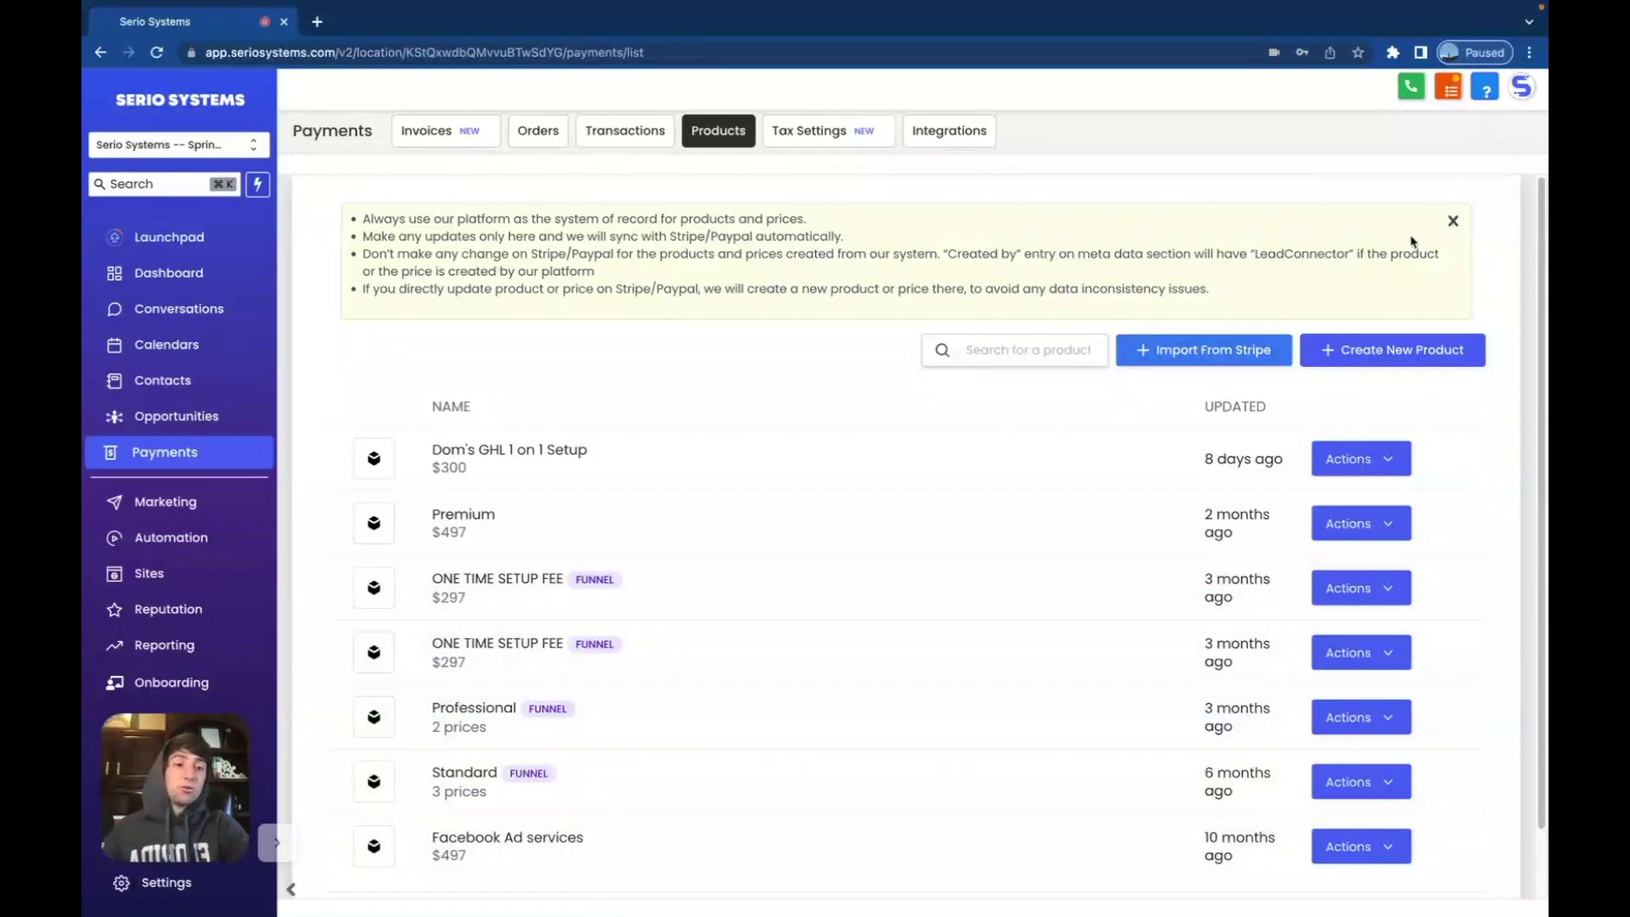
Start a new product and name it "Facebook Ads Services"
click(1371, 350)
click(675, 424)
text(Facebook A)
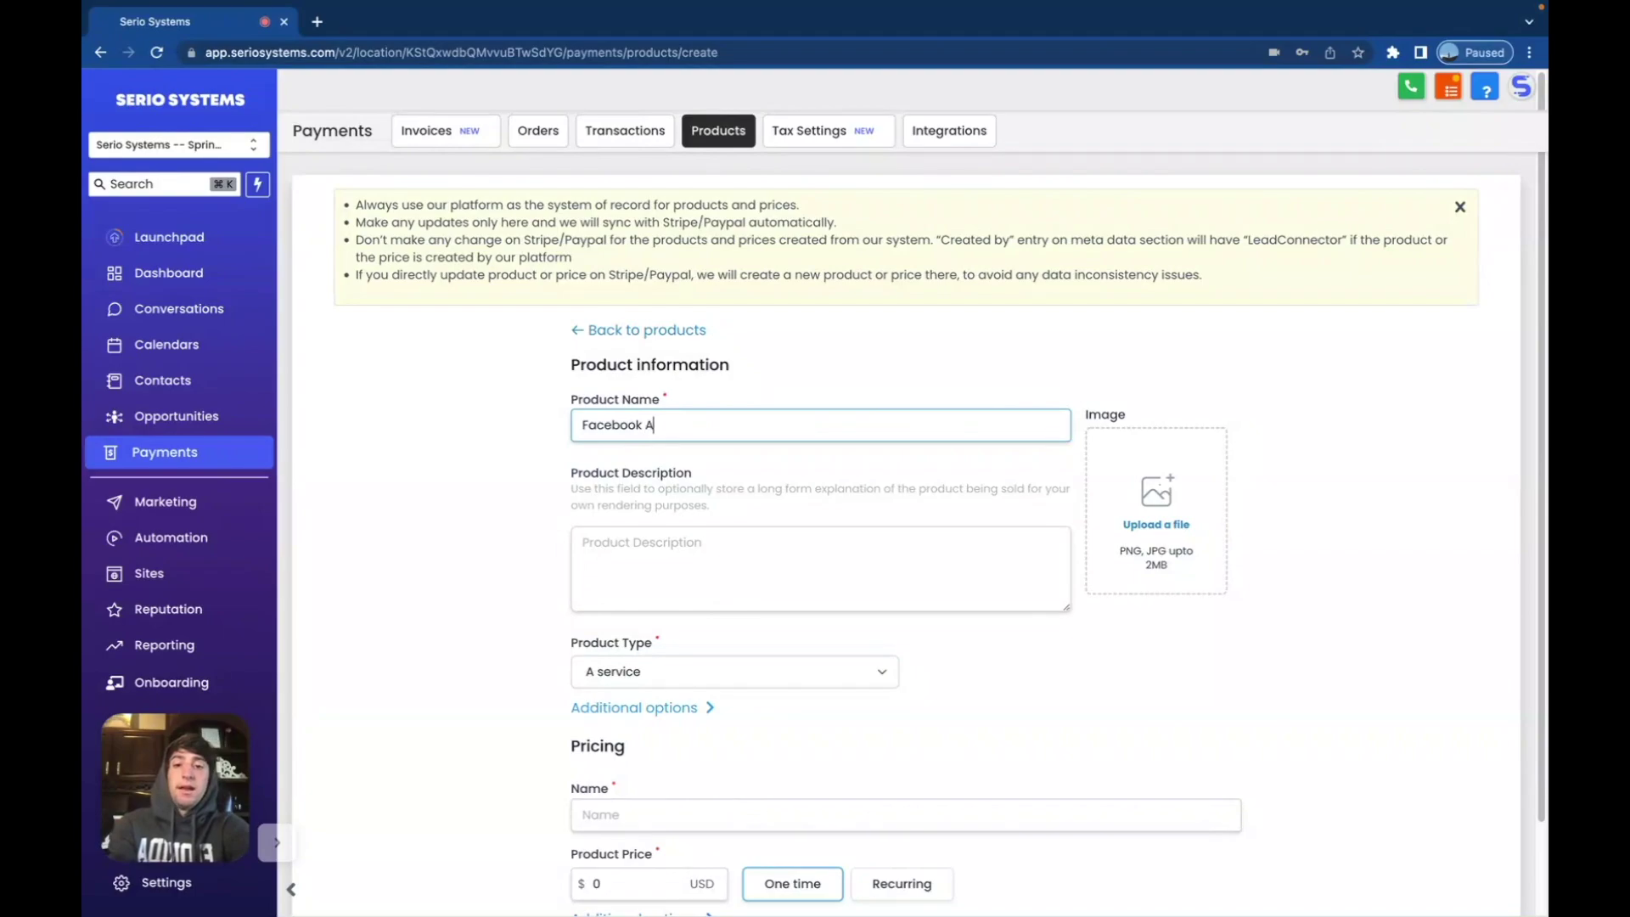
text(ds Services)
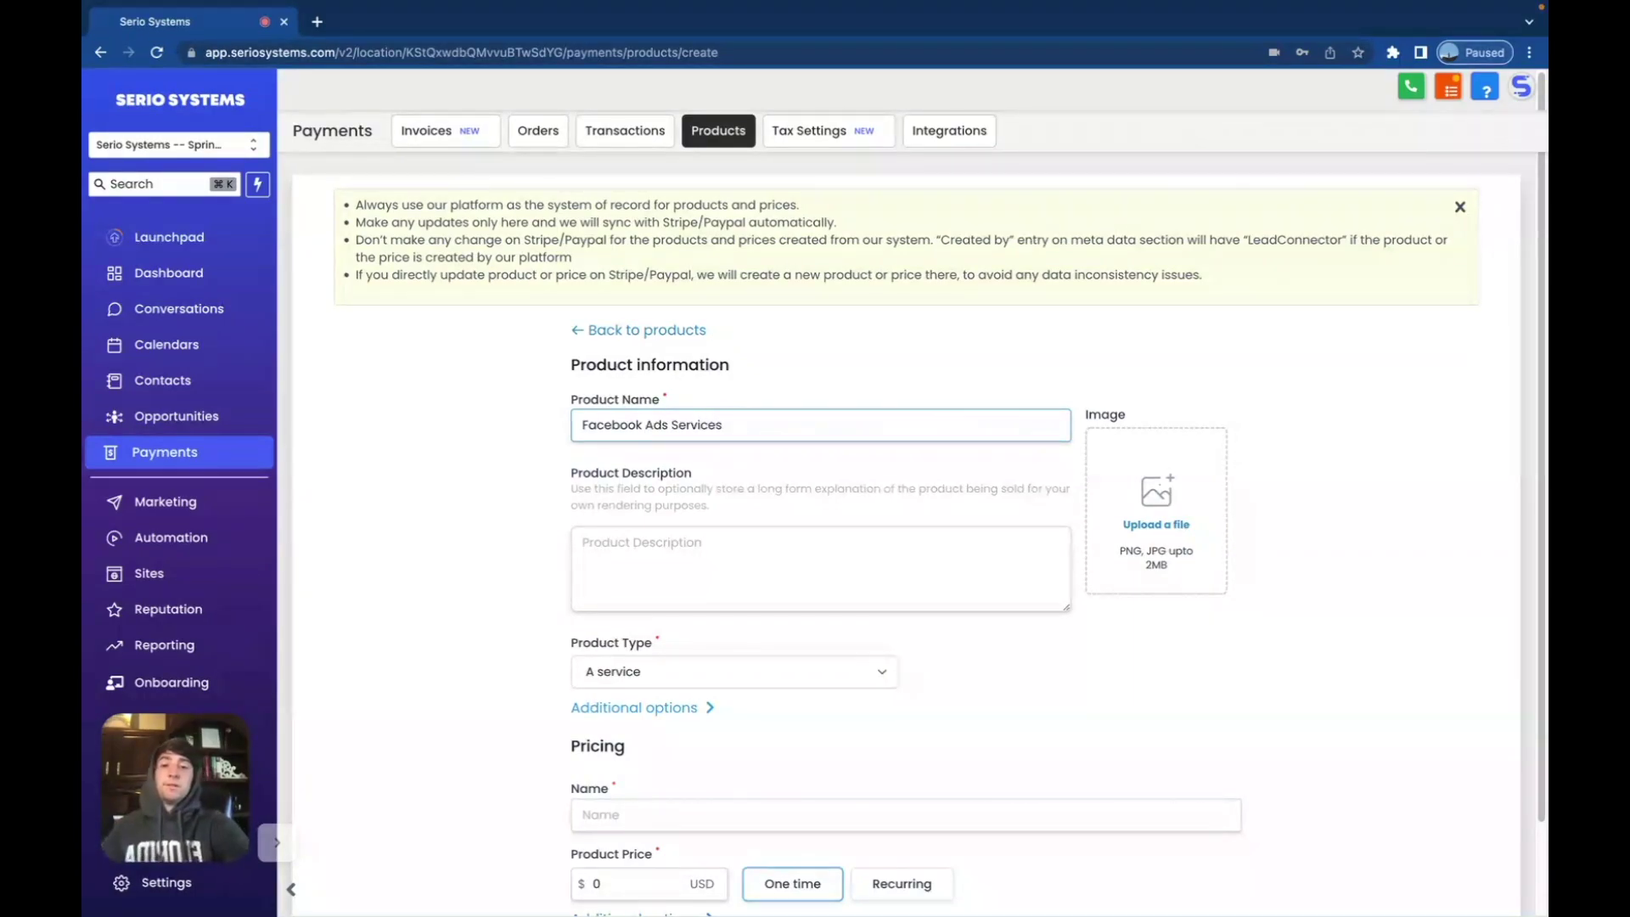
Copy the product name "Facebook Ads Services" into the product description
click(651, 547)
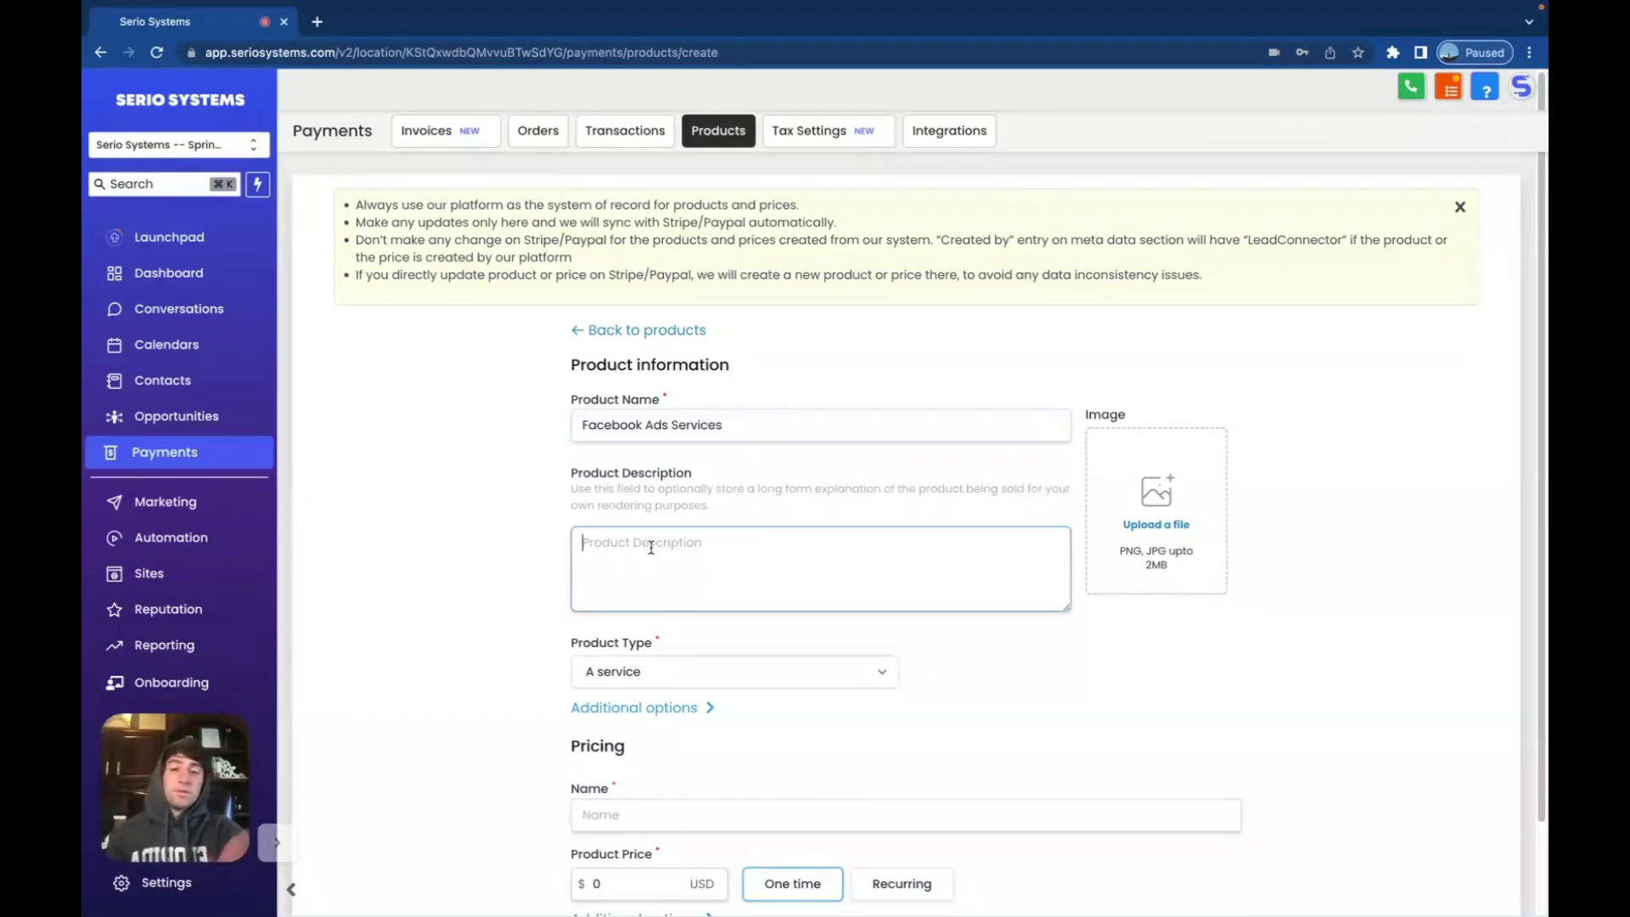
drag(750, 428, 553, 412)
key(super+c)
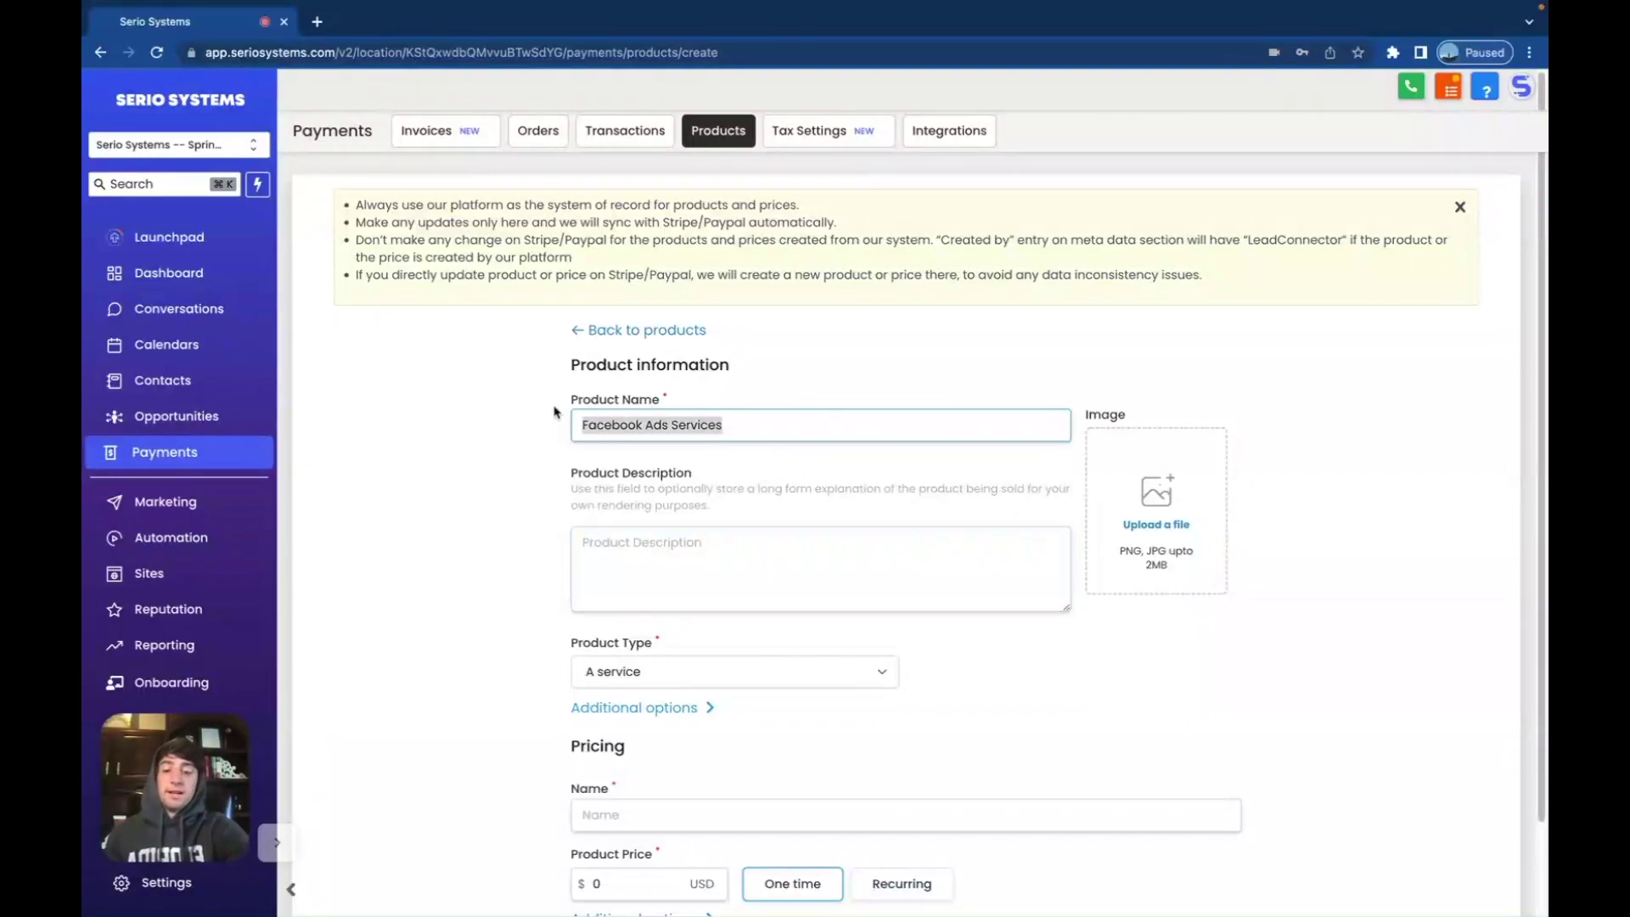
click(616, 556)
key(super+v)
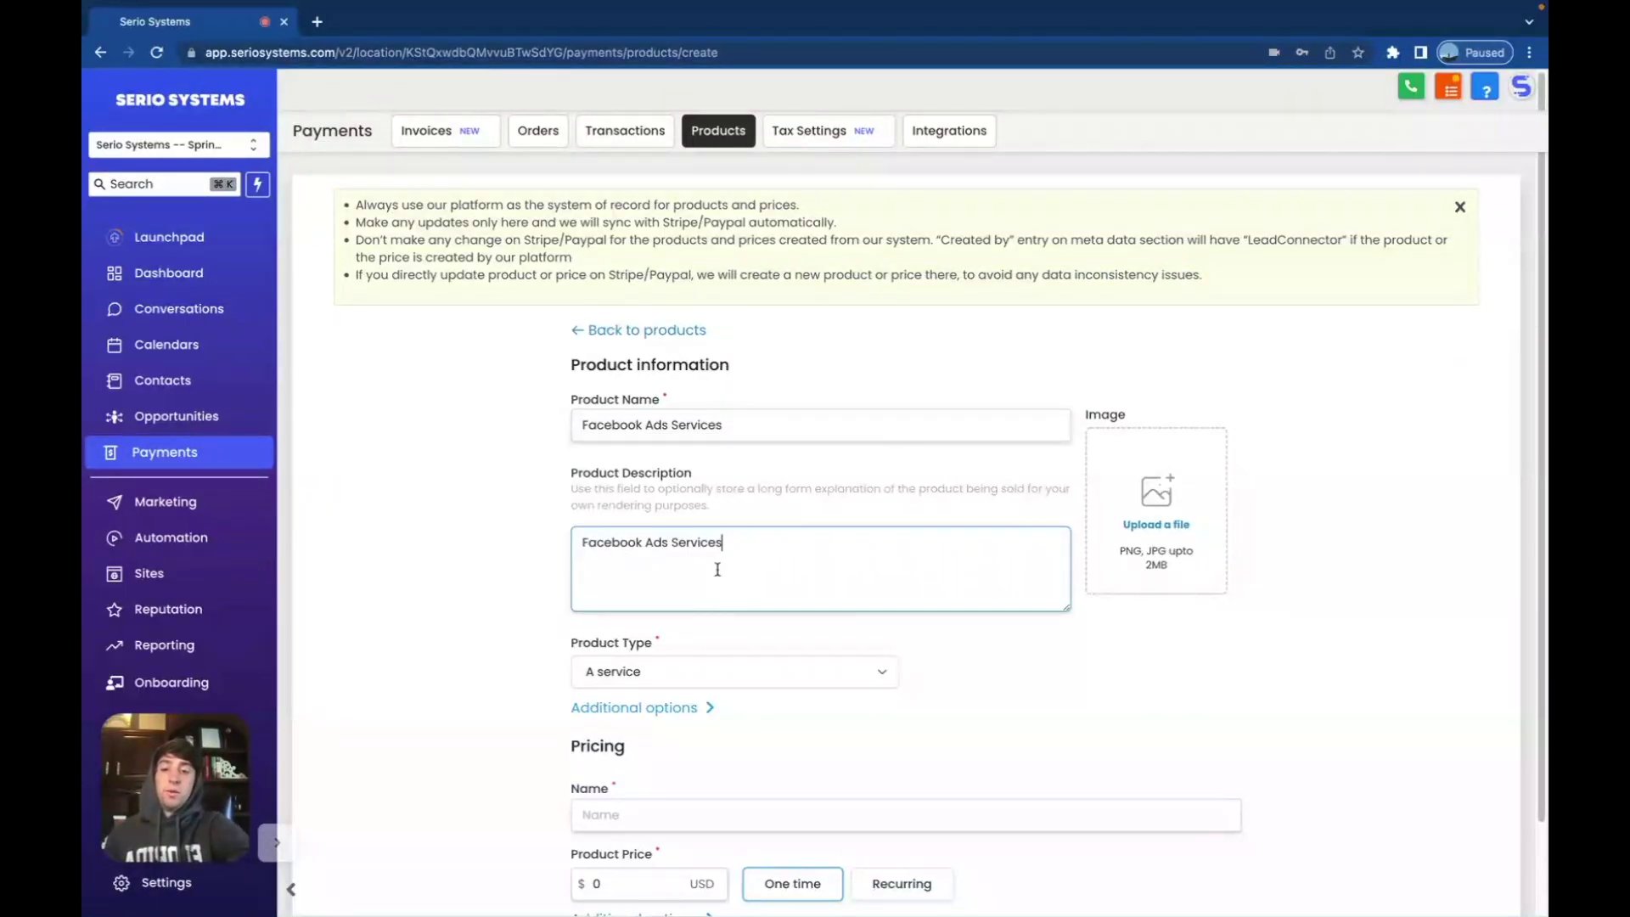
Review the available product types and keep the product set as a service
scroll(836, 628, down, 1)
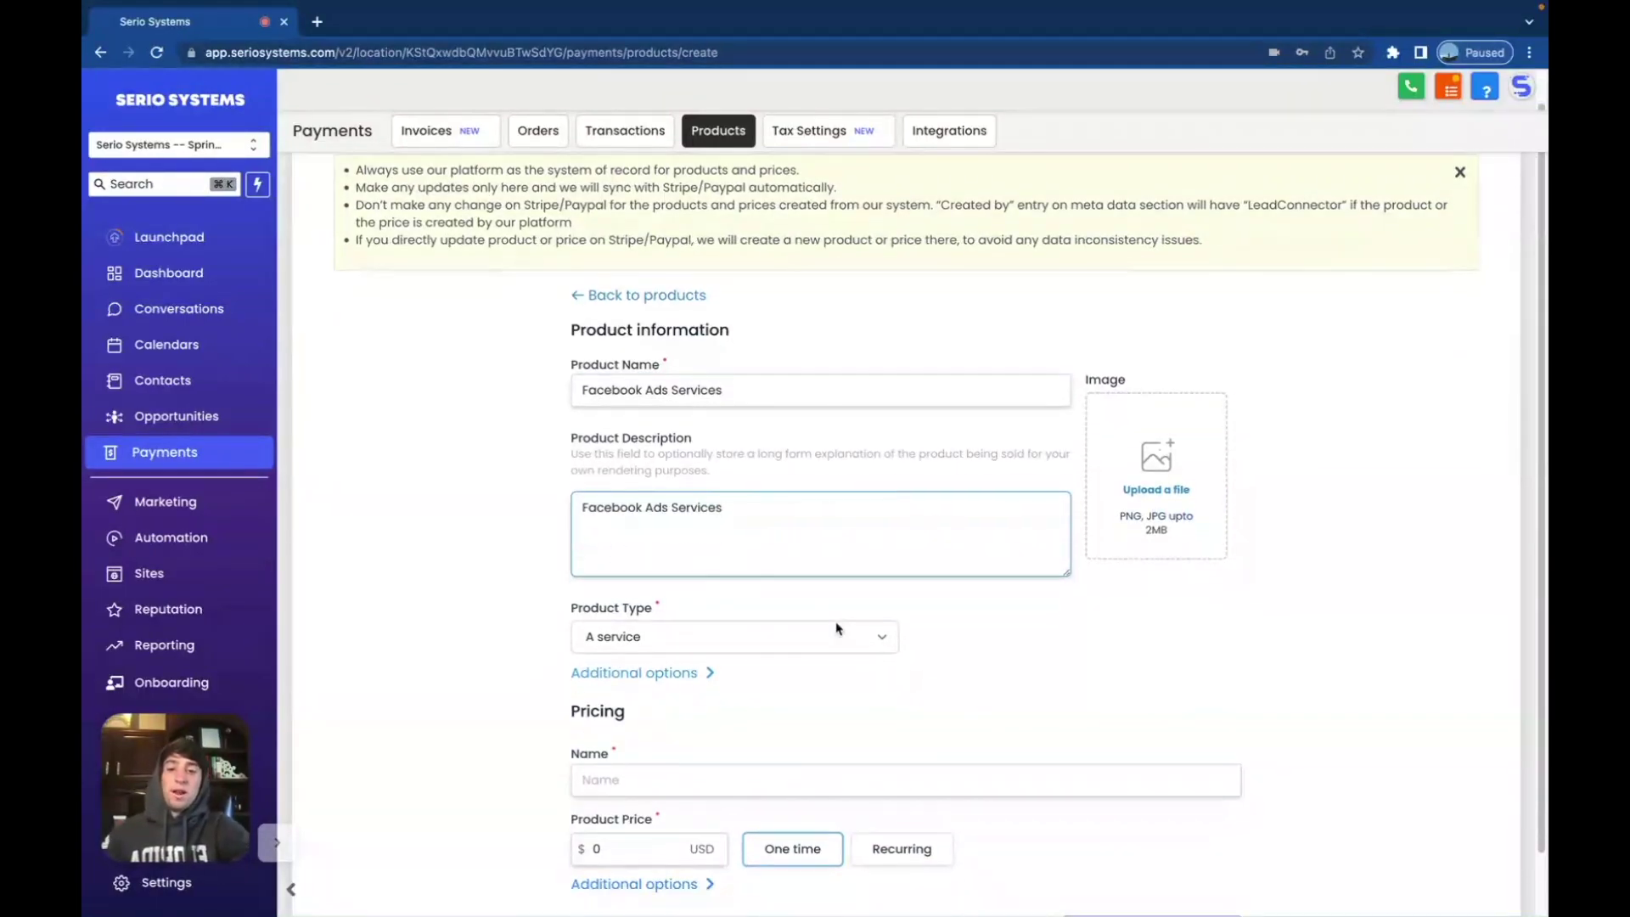
click(673, 652)
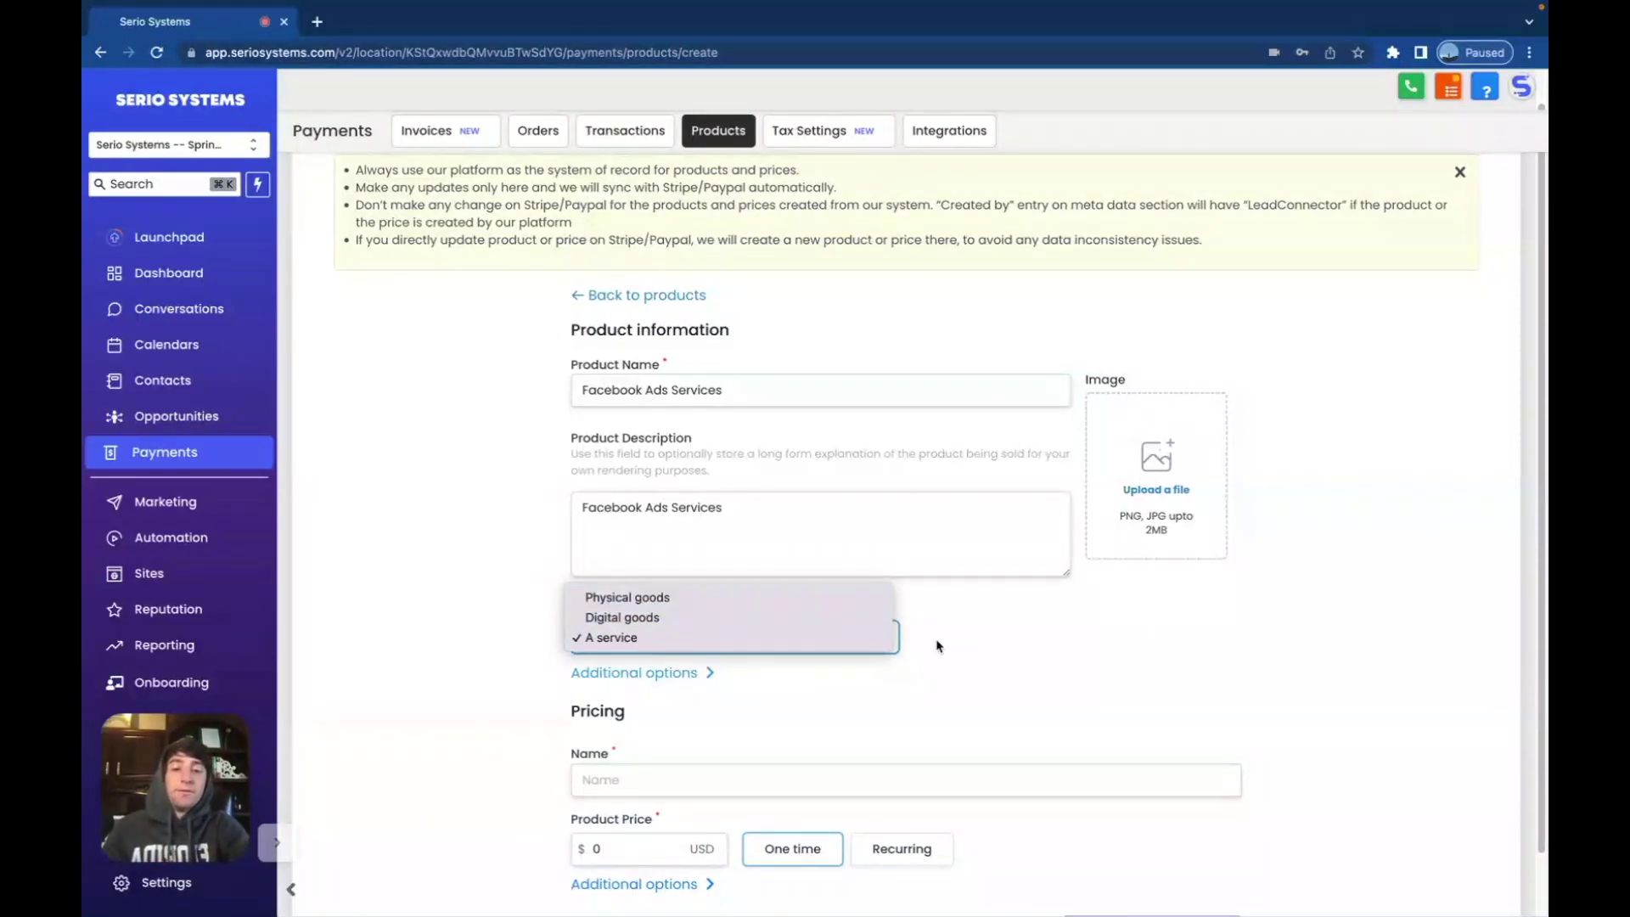
click(996, 640)
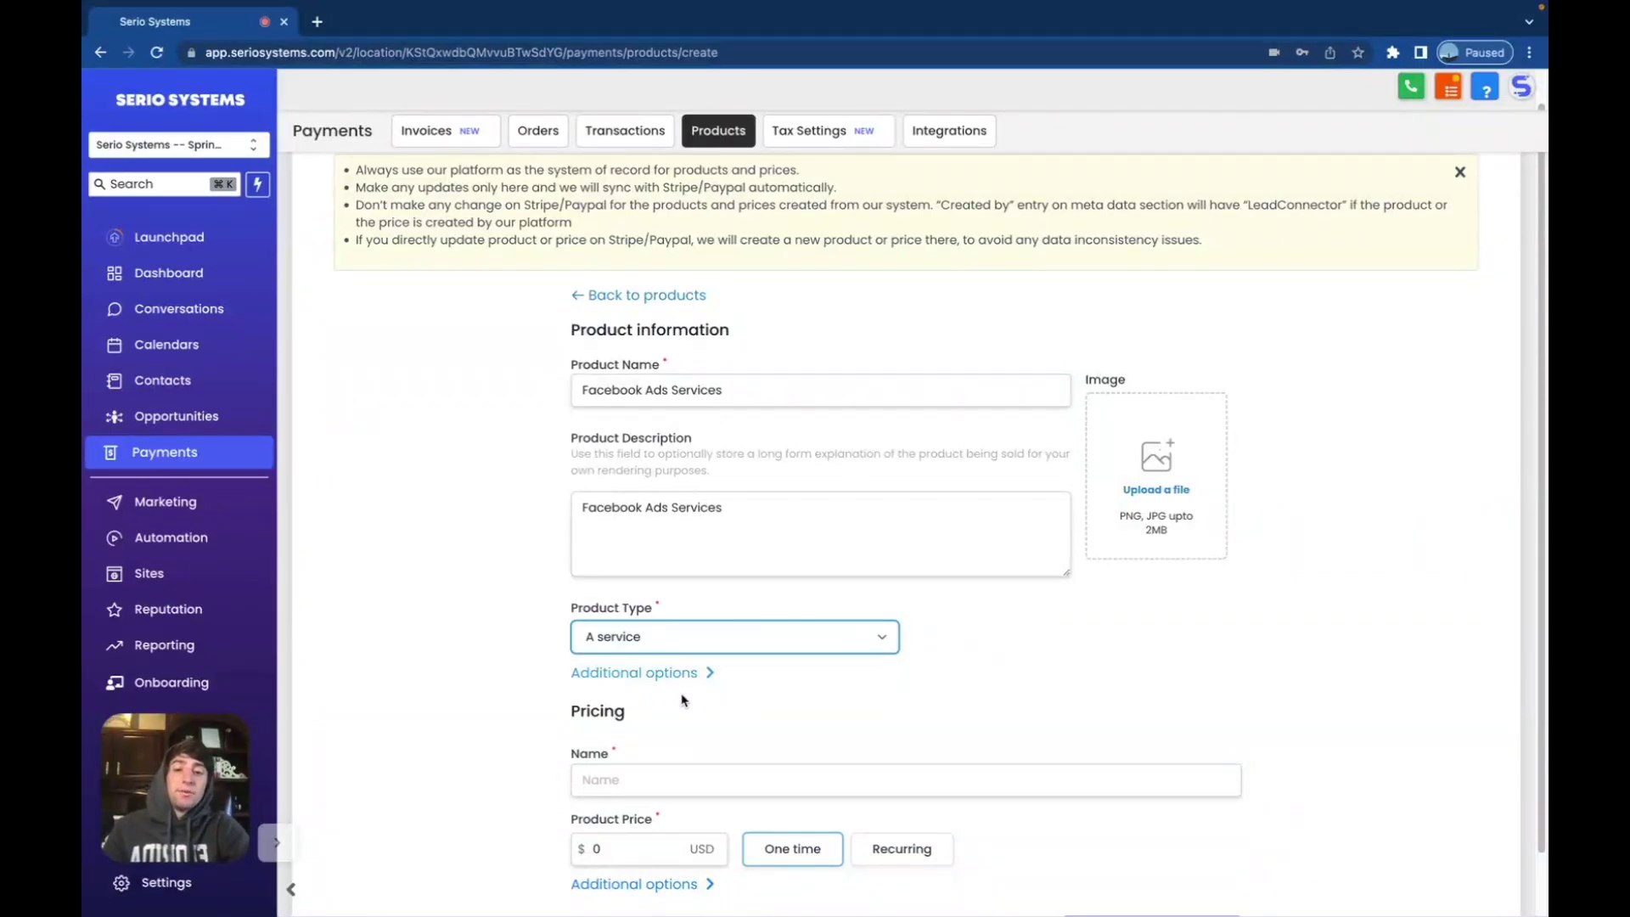
Name the product's price "$497/mo" in the pricing section
scroll(685, 702, down, 2)
click(631, 713)
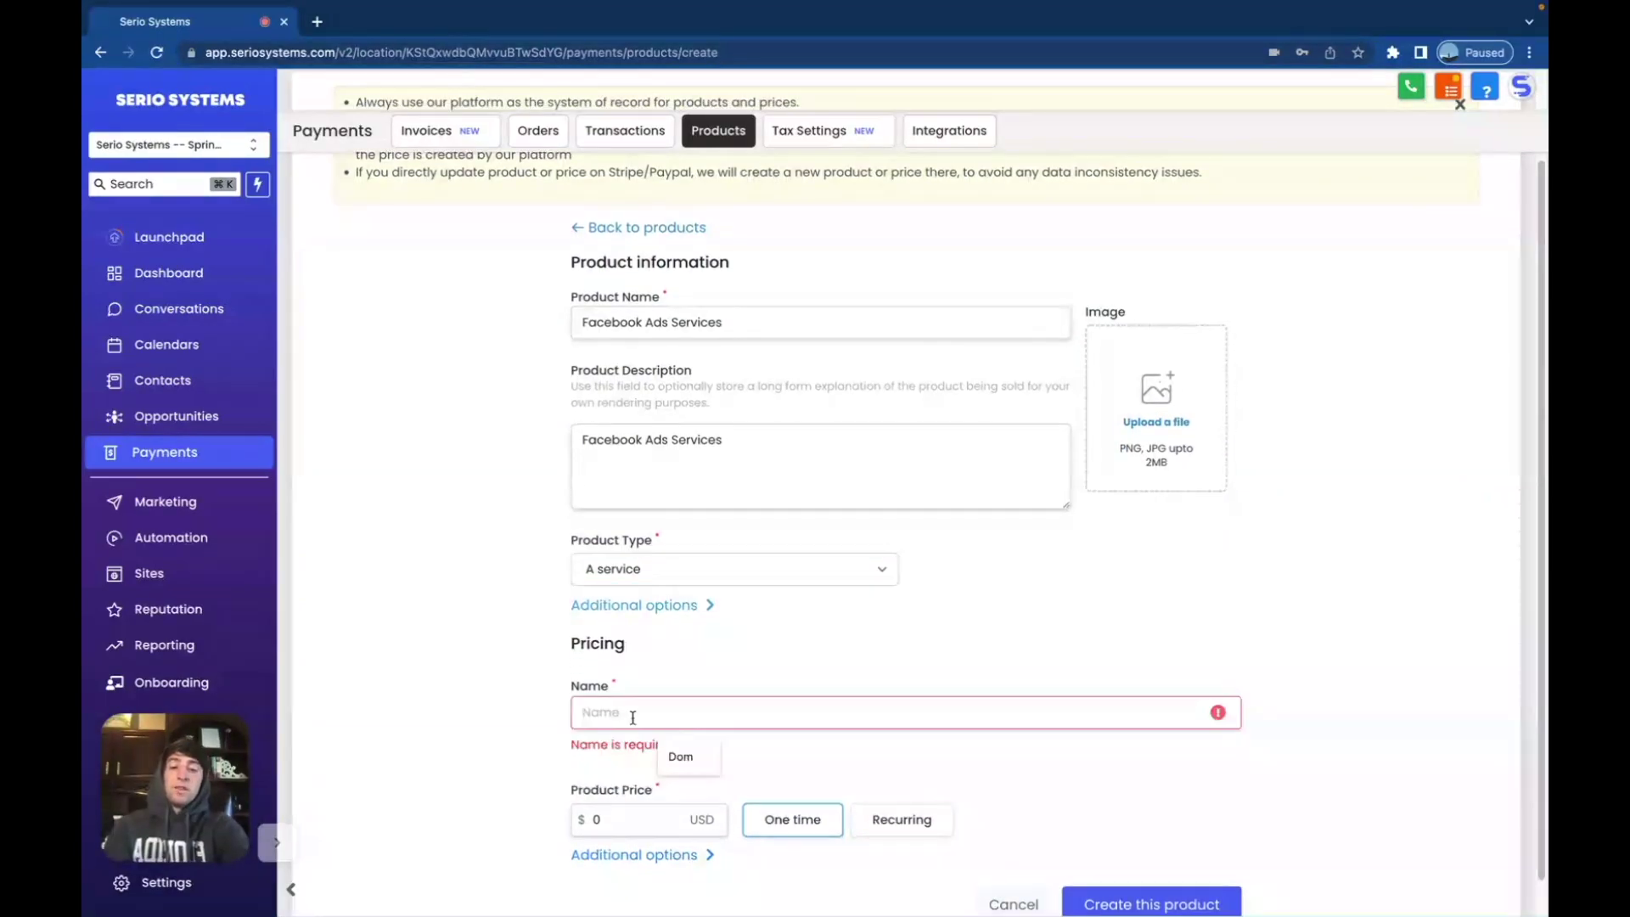
text($)
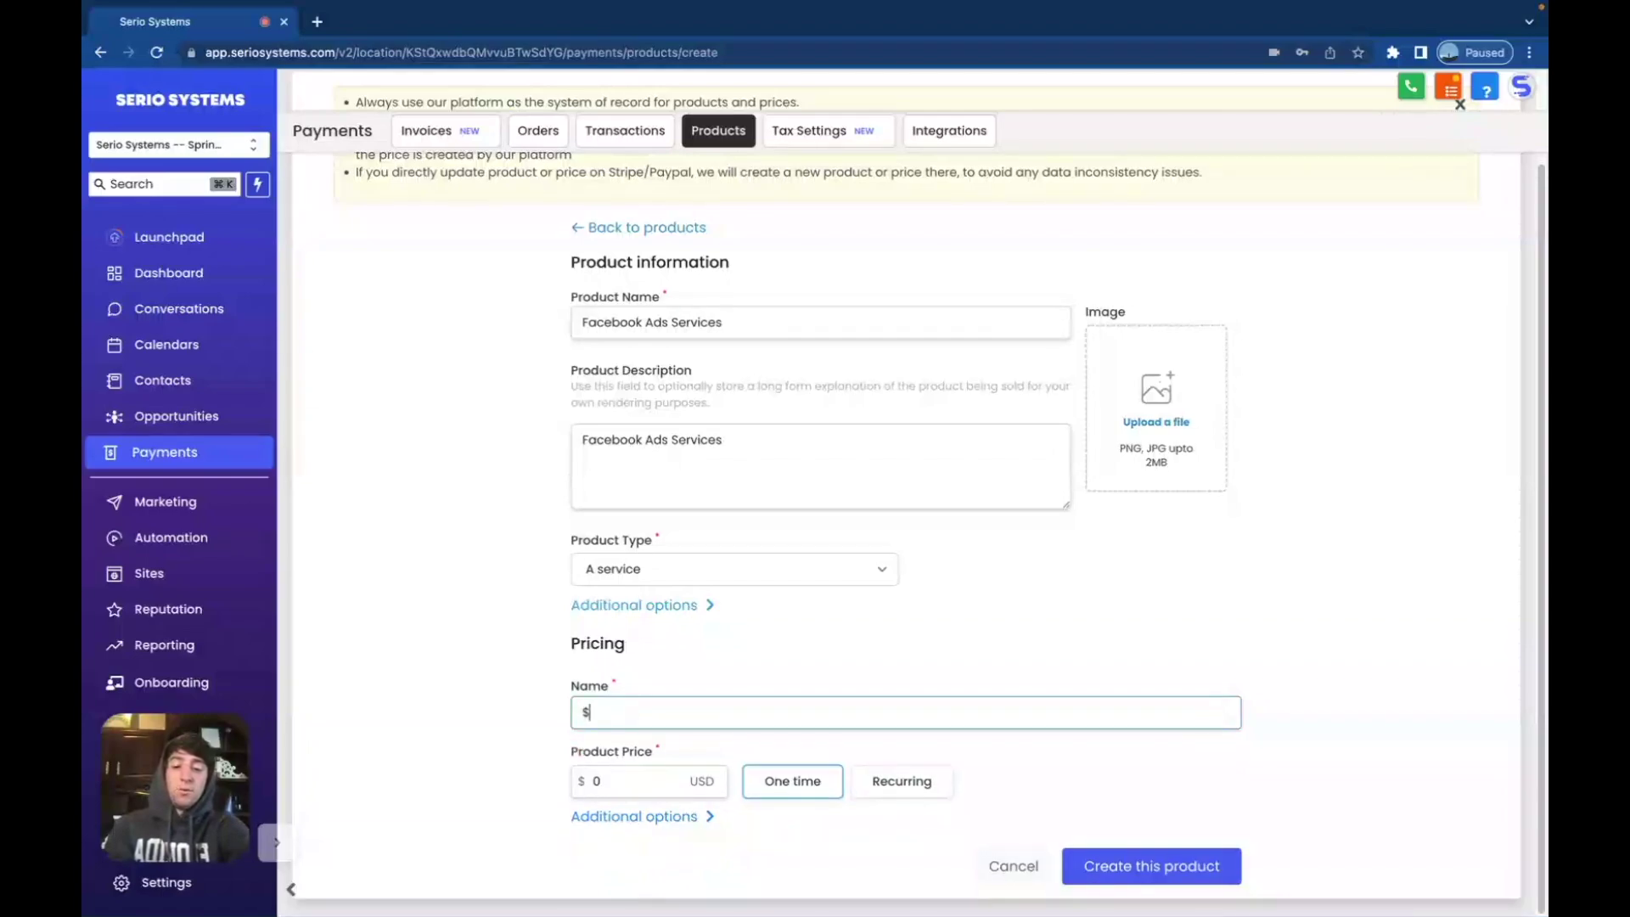
text(497/mo)
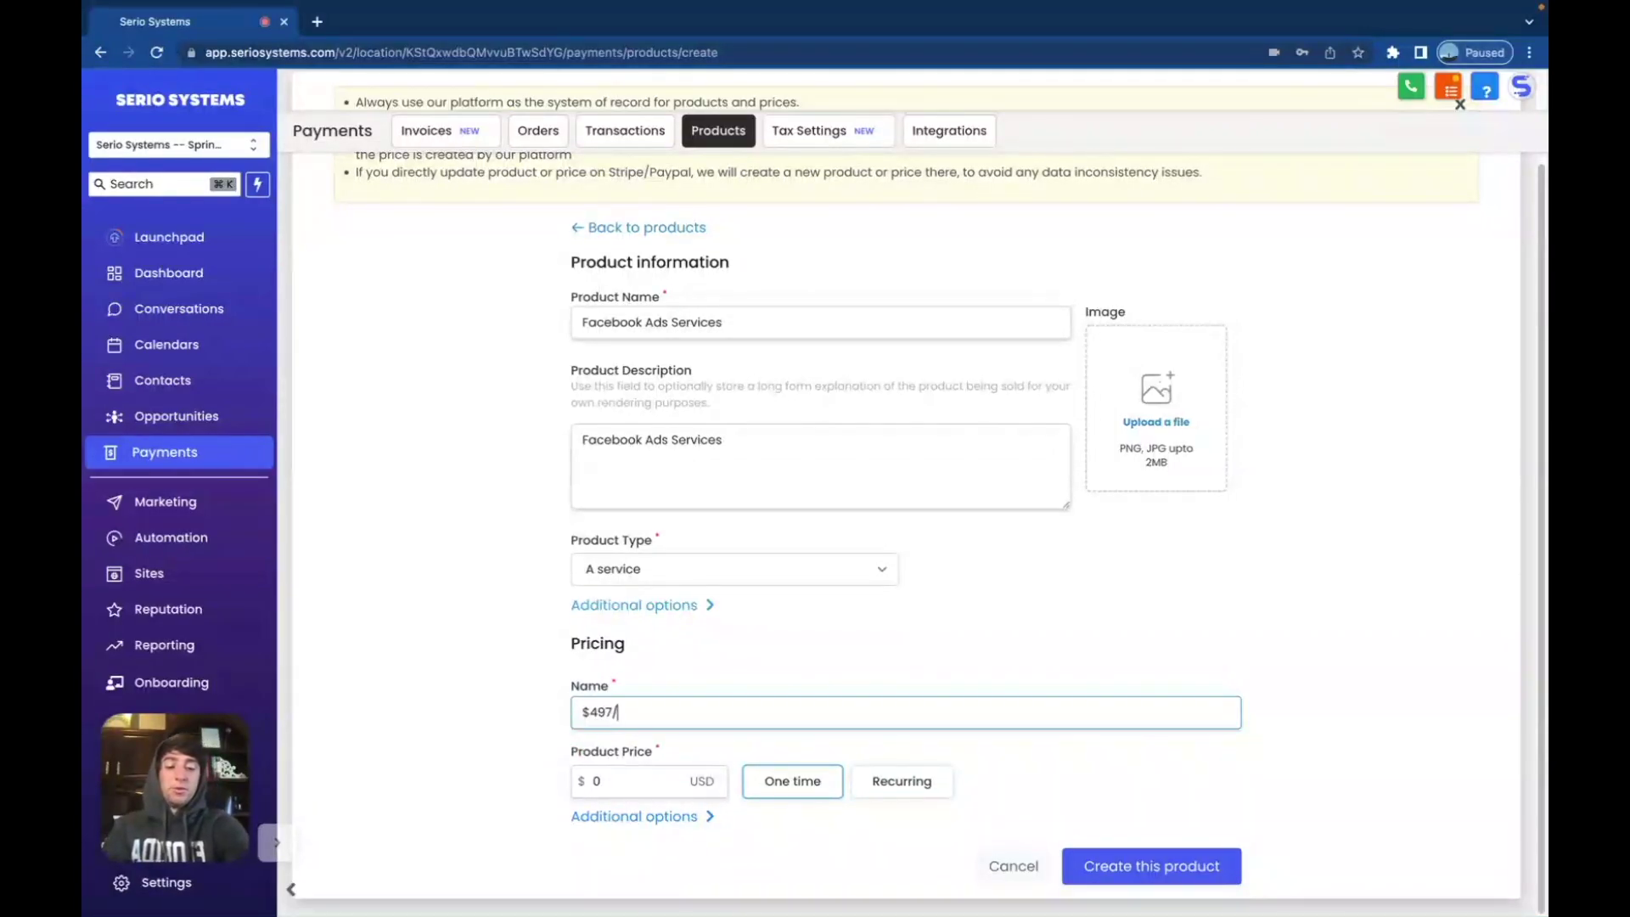
Set the product price to 497 USD and make it a recurring charge
click(617, 781)
key(BackSpace)
text(4)
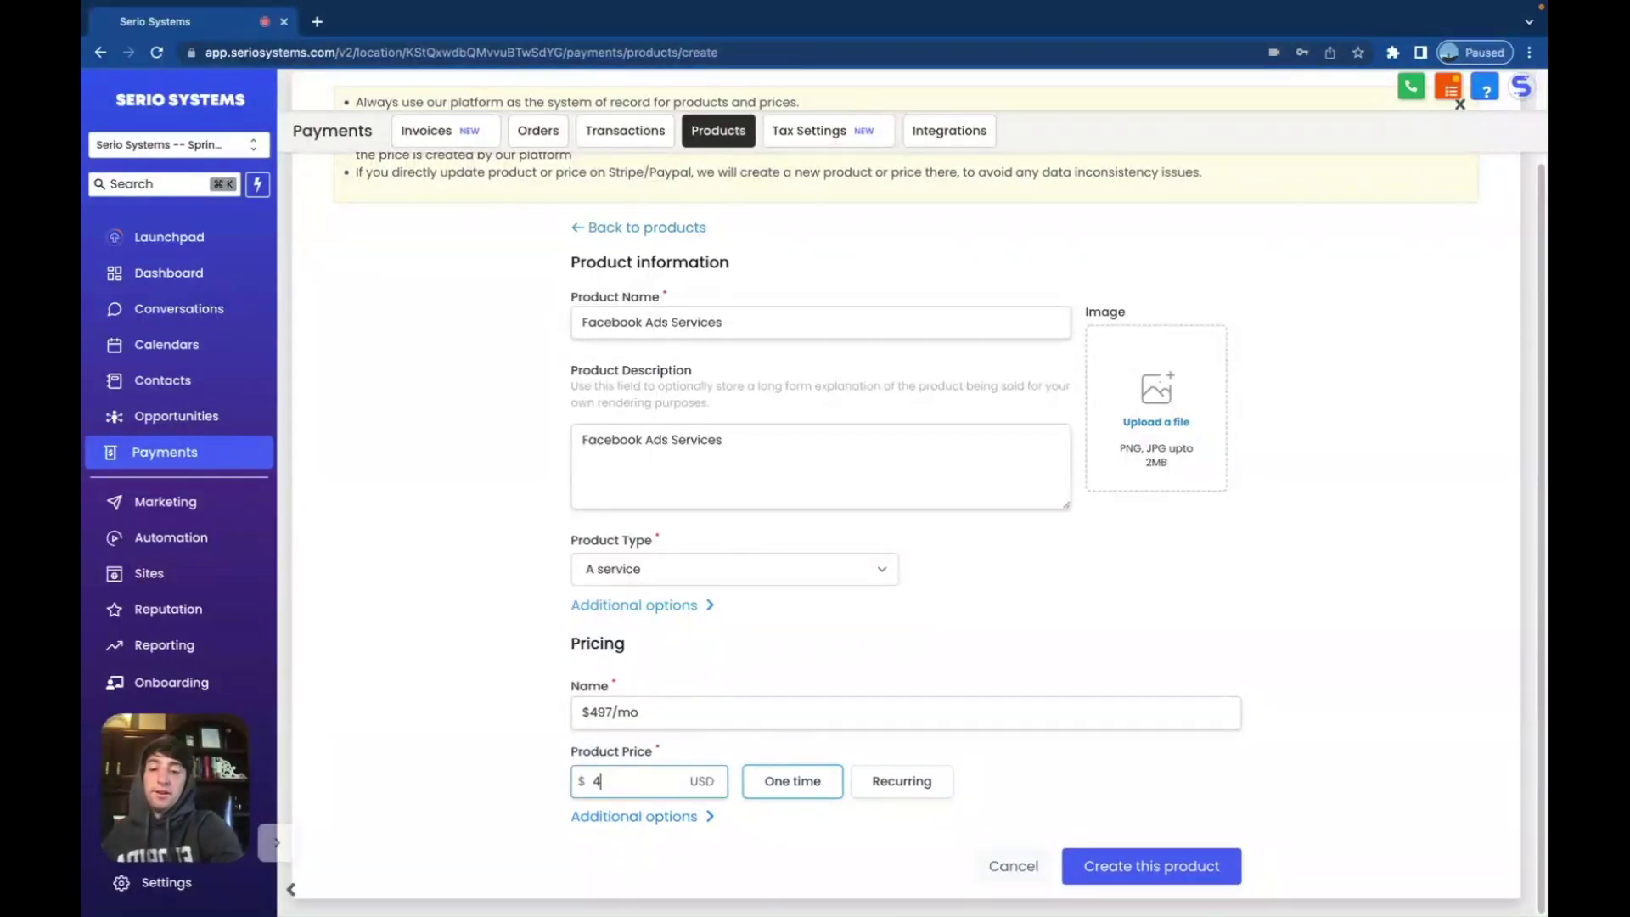
text(97)
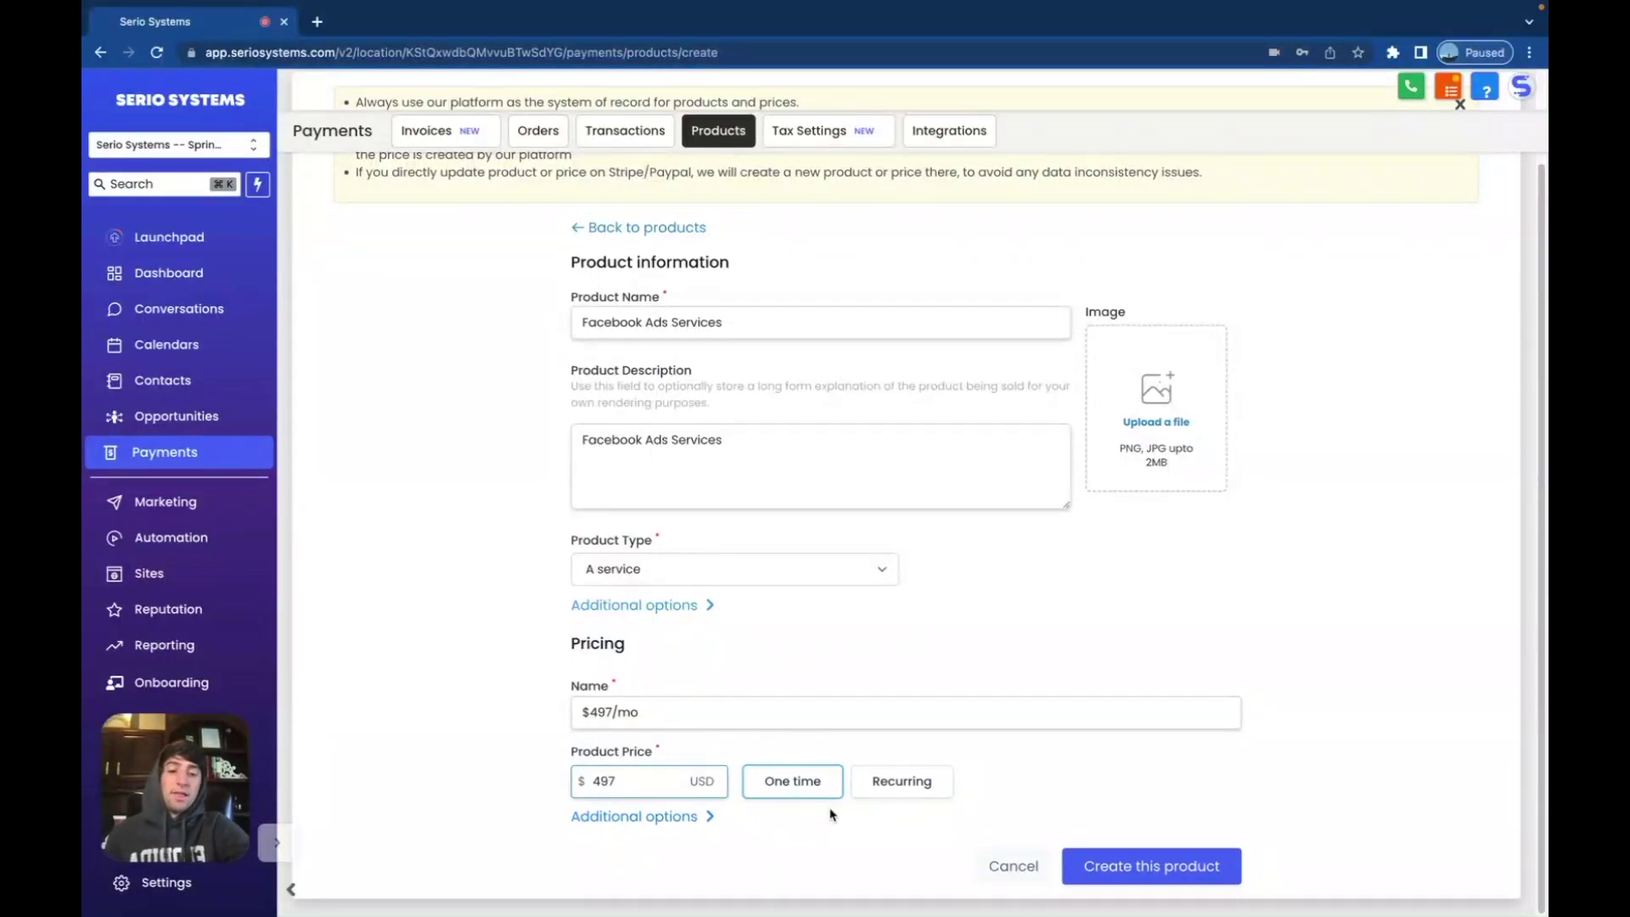
click(872, 781)
scroll(871, 780, down, 1)
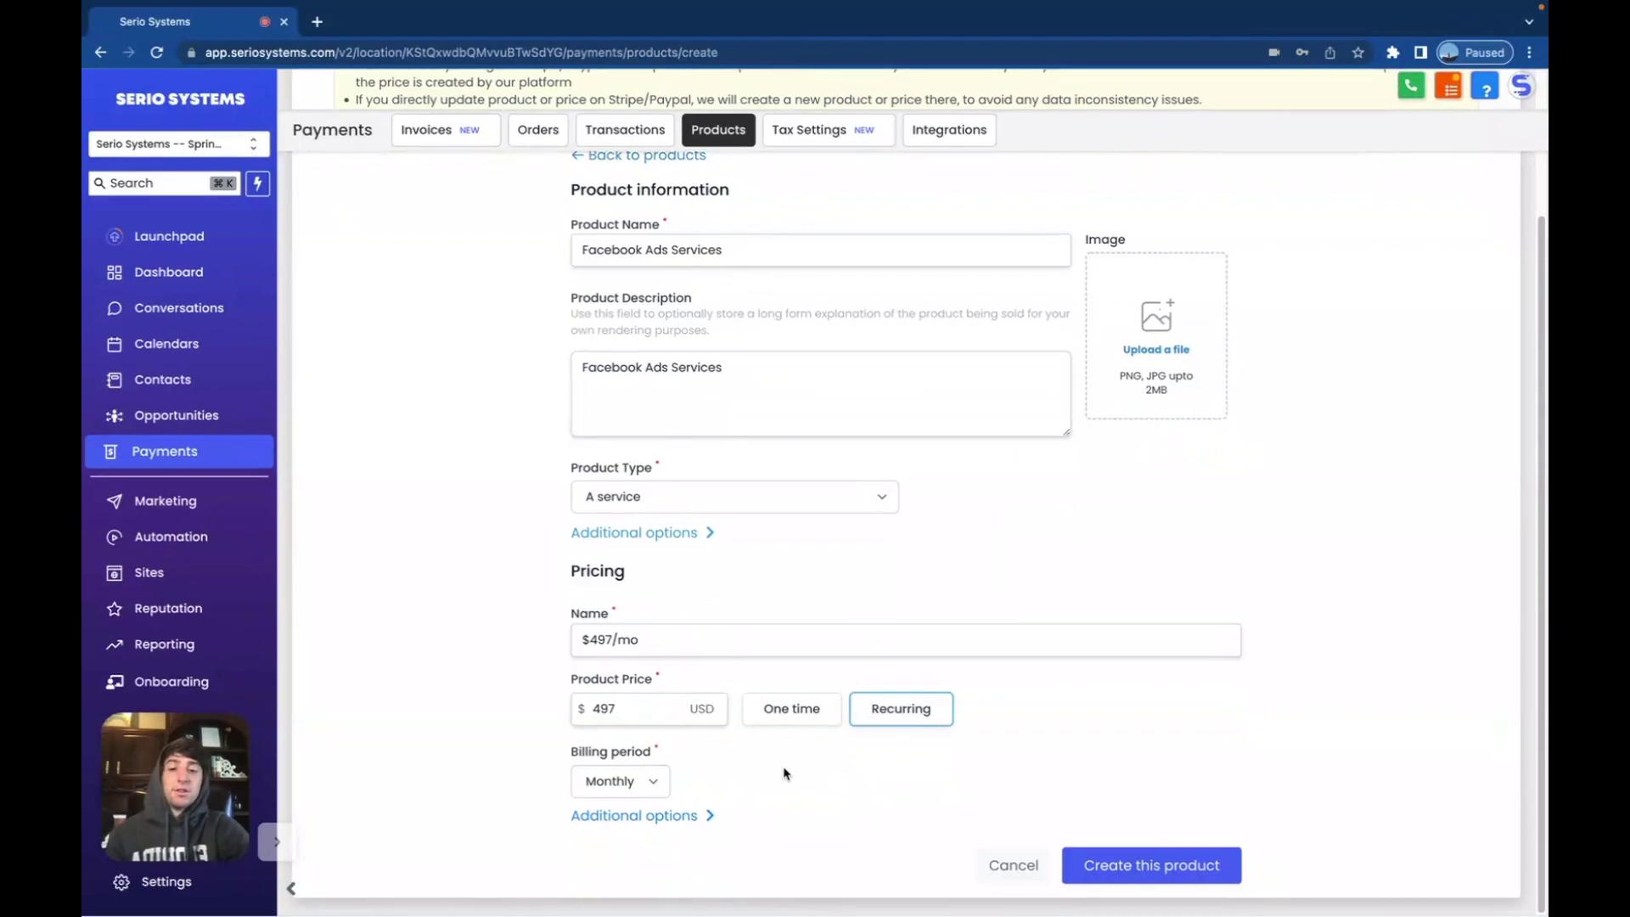
Add a 14-day trial period in the additional price options and create the product
click(687, 818)
scroll(739, 813, down, 3)
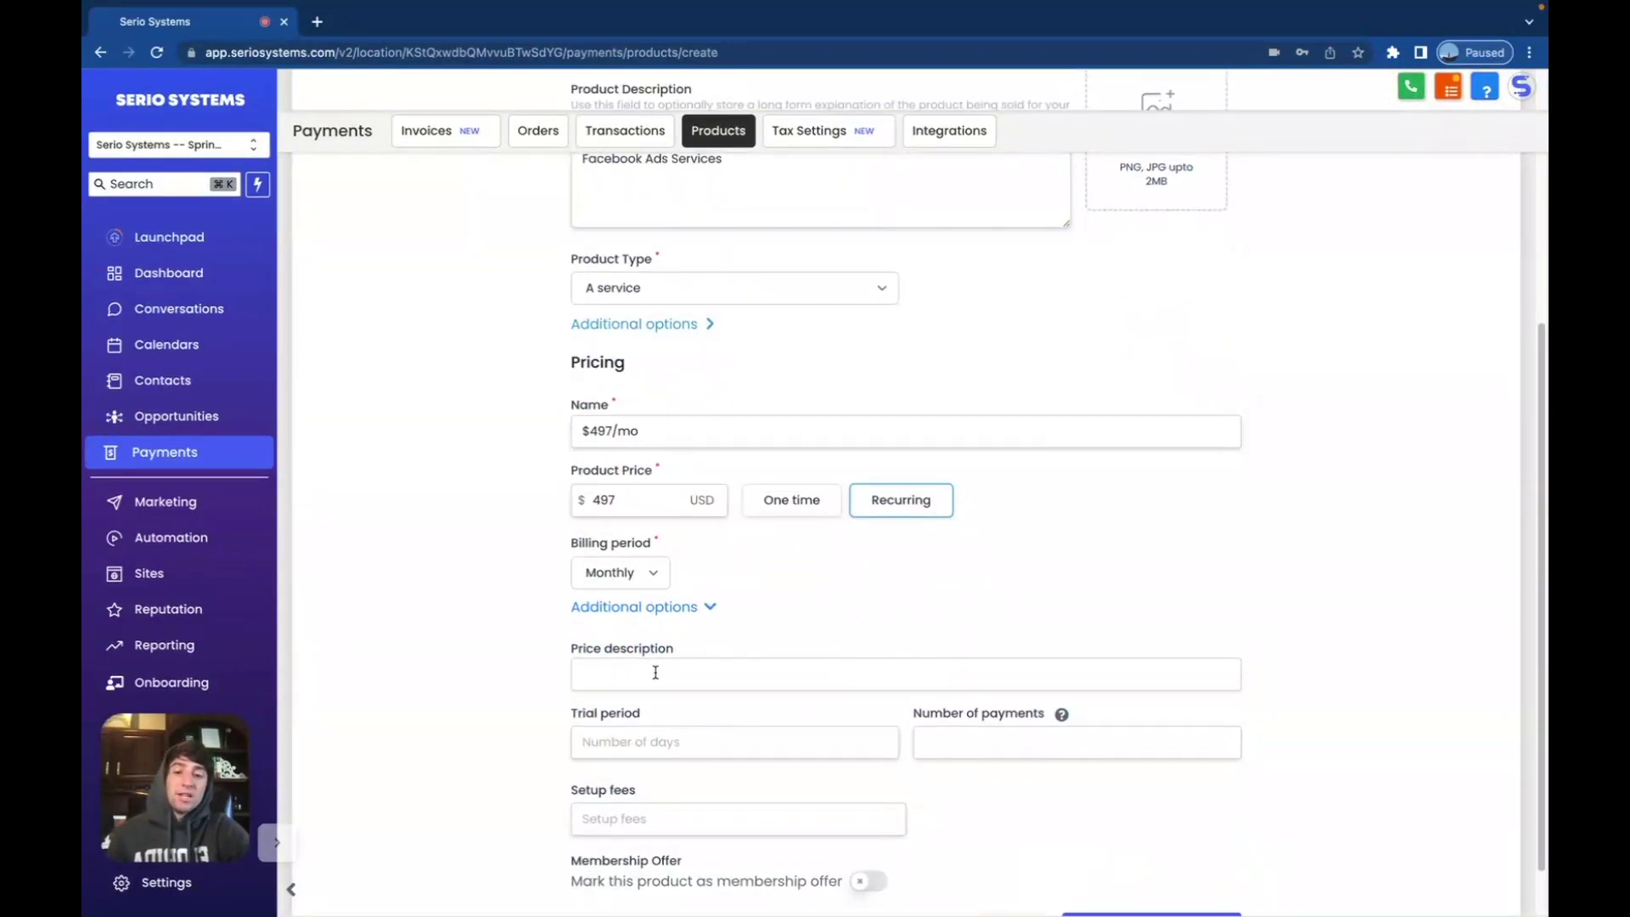
scroll(655, 672, down, 1)
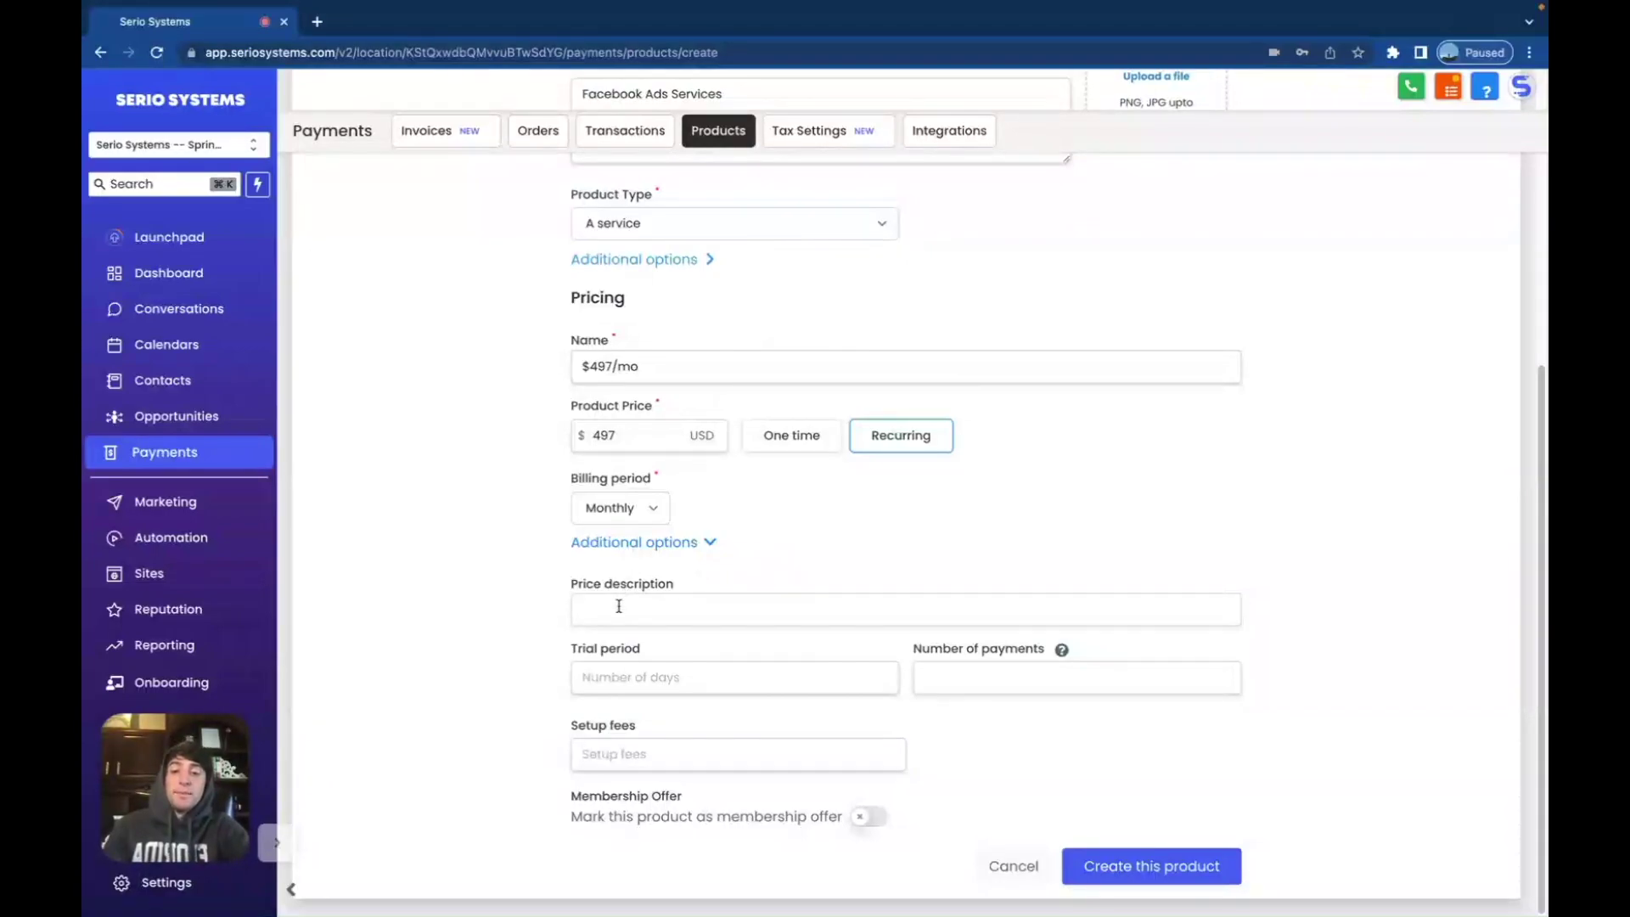
click(618, 671)
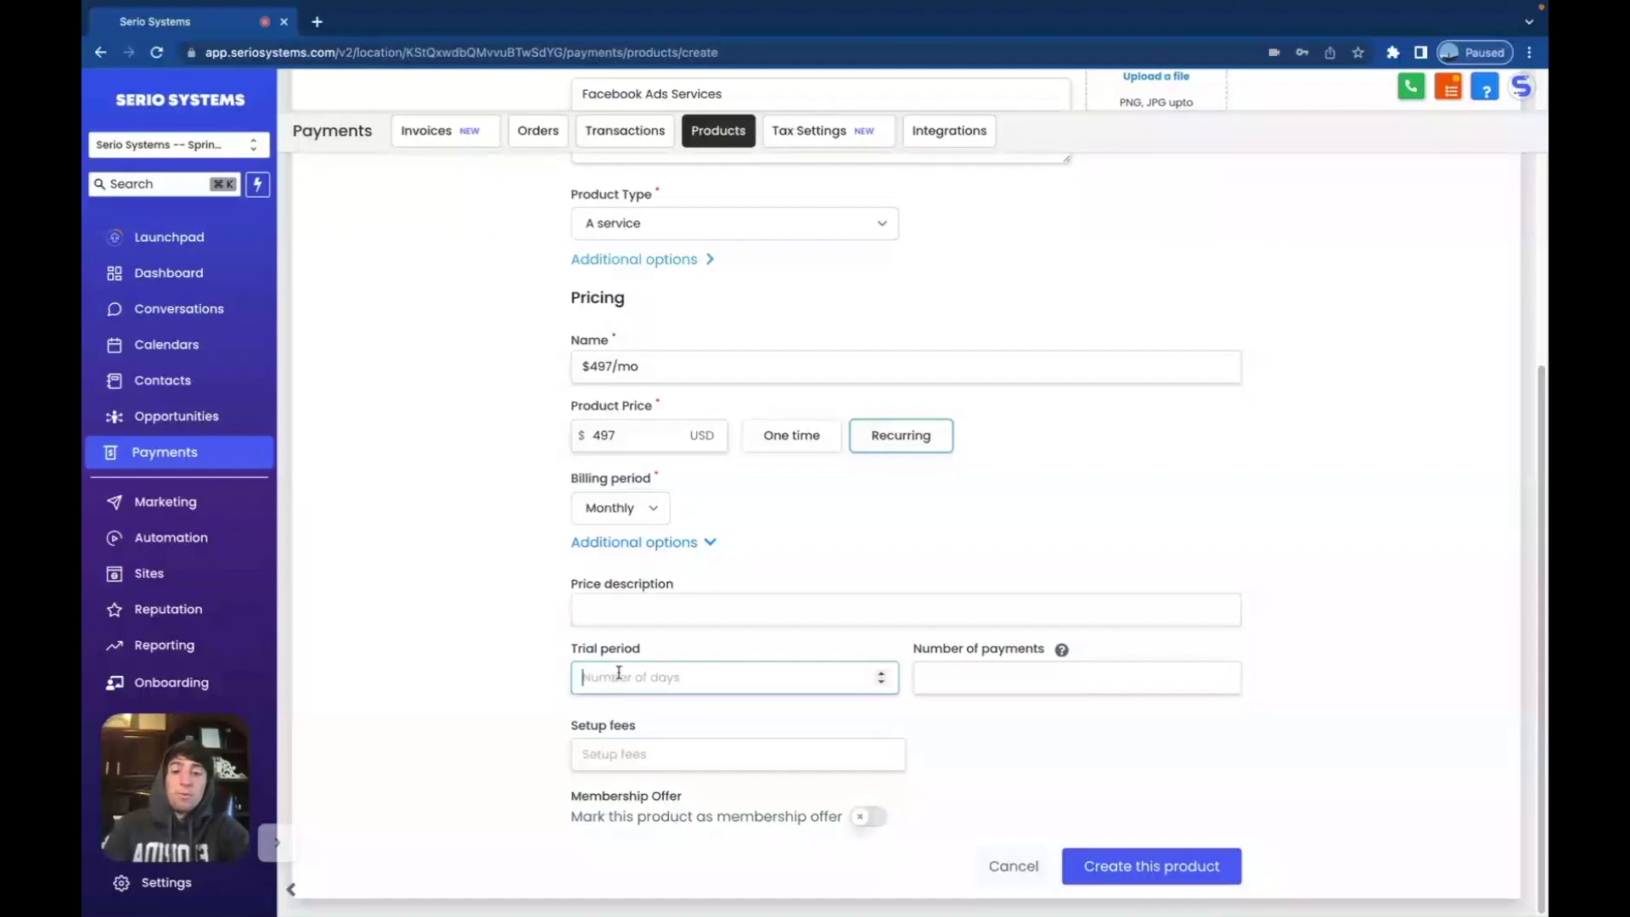
text(14)
click(896, 642)
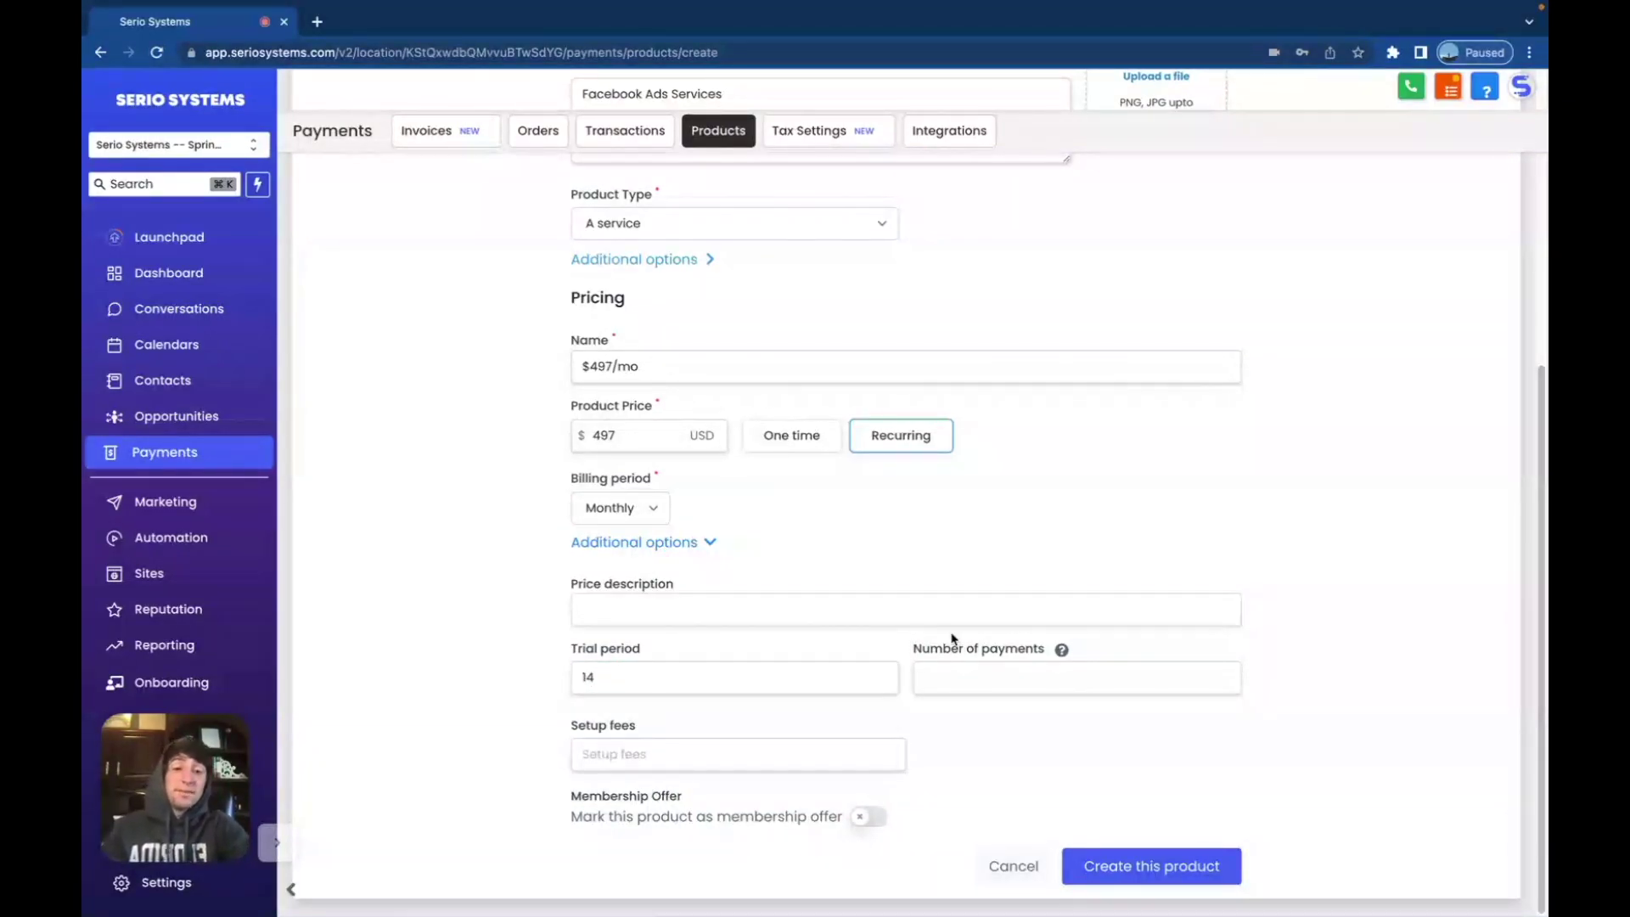
mouse_move(1061, 650)
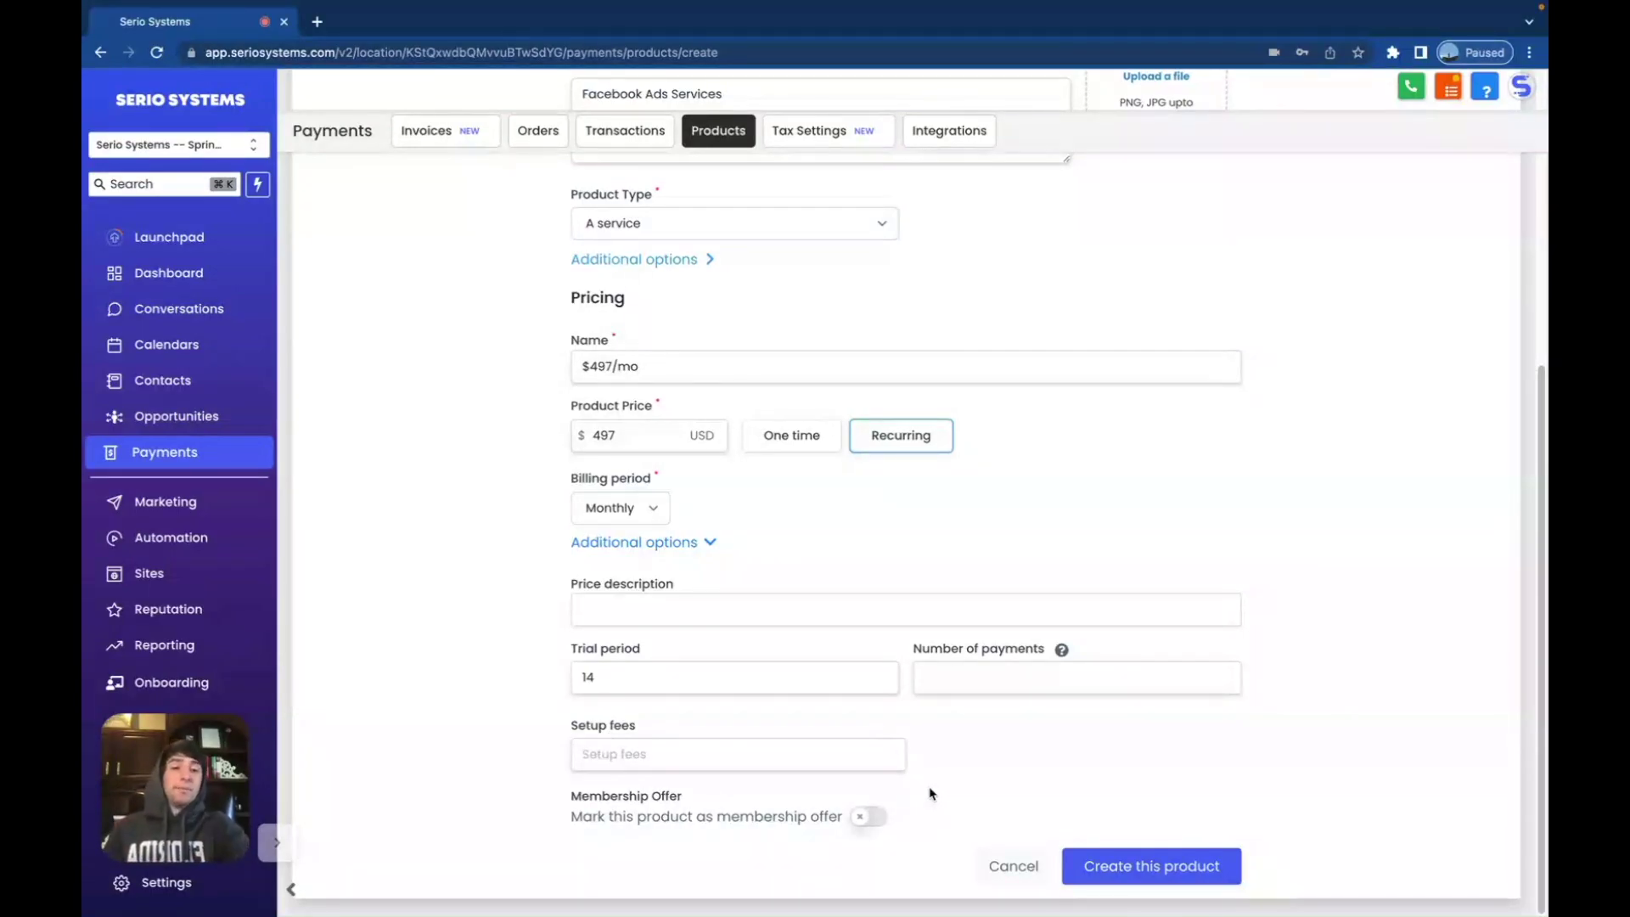
click(1131, 867)
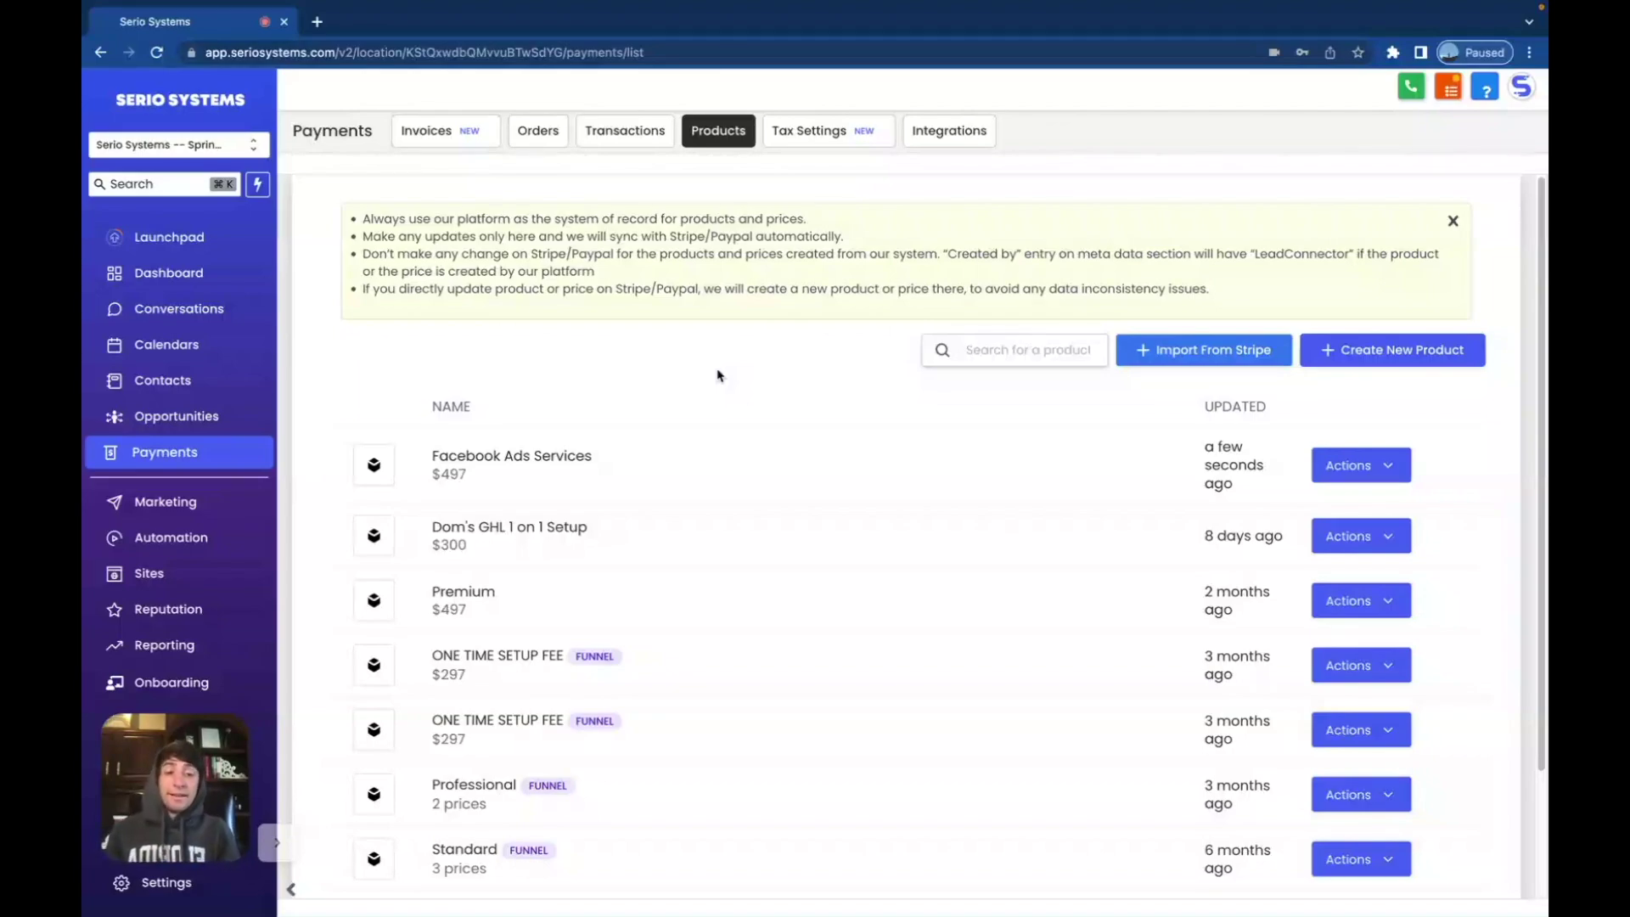
View the form for adding a tax in the tax settings, cancel it, and open the payment integrations
click(830, 132)
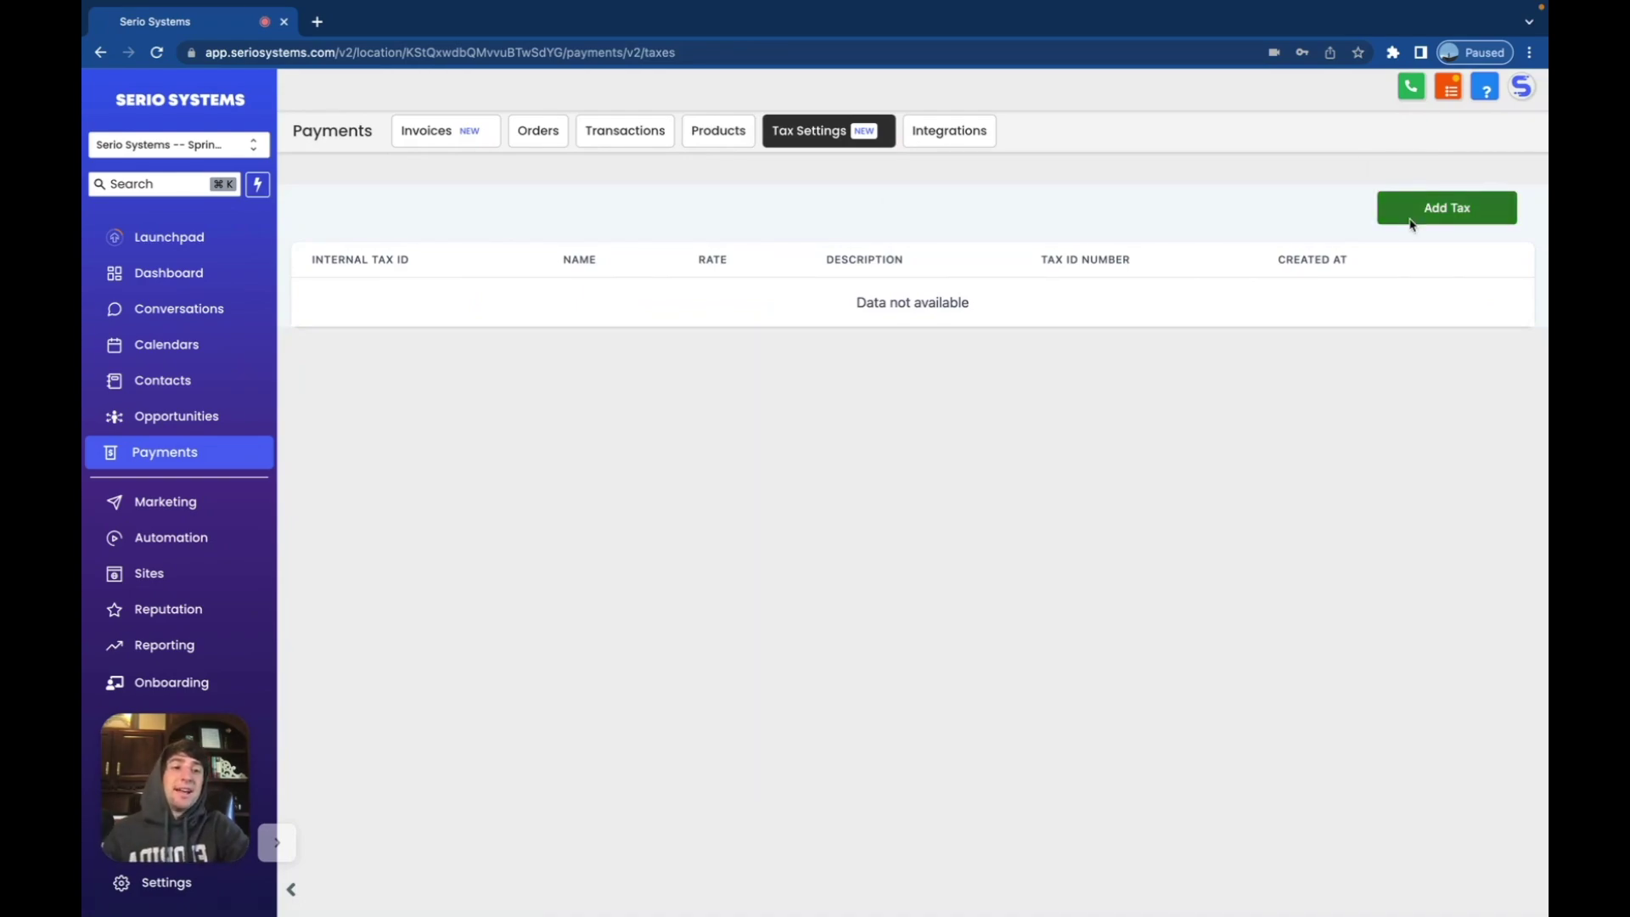
click(1443, 208)
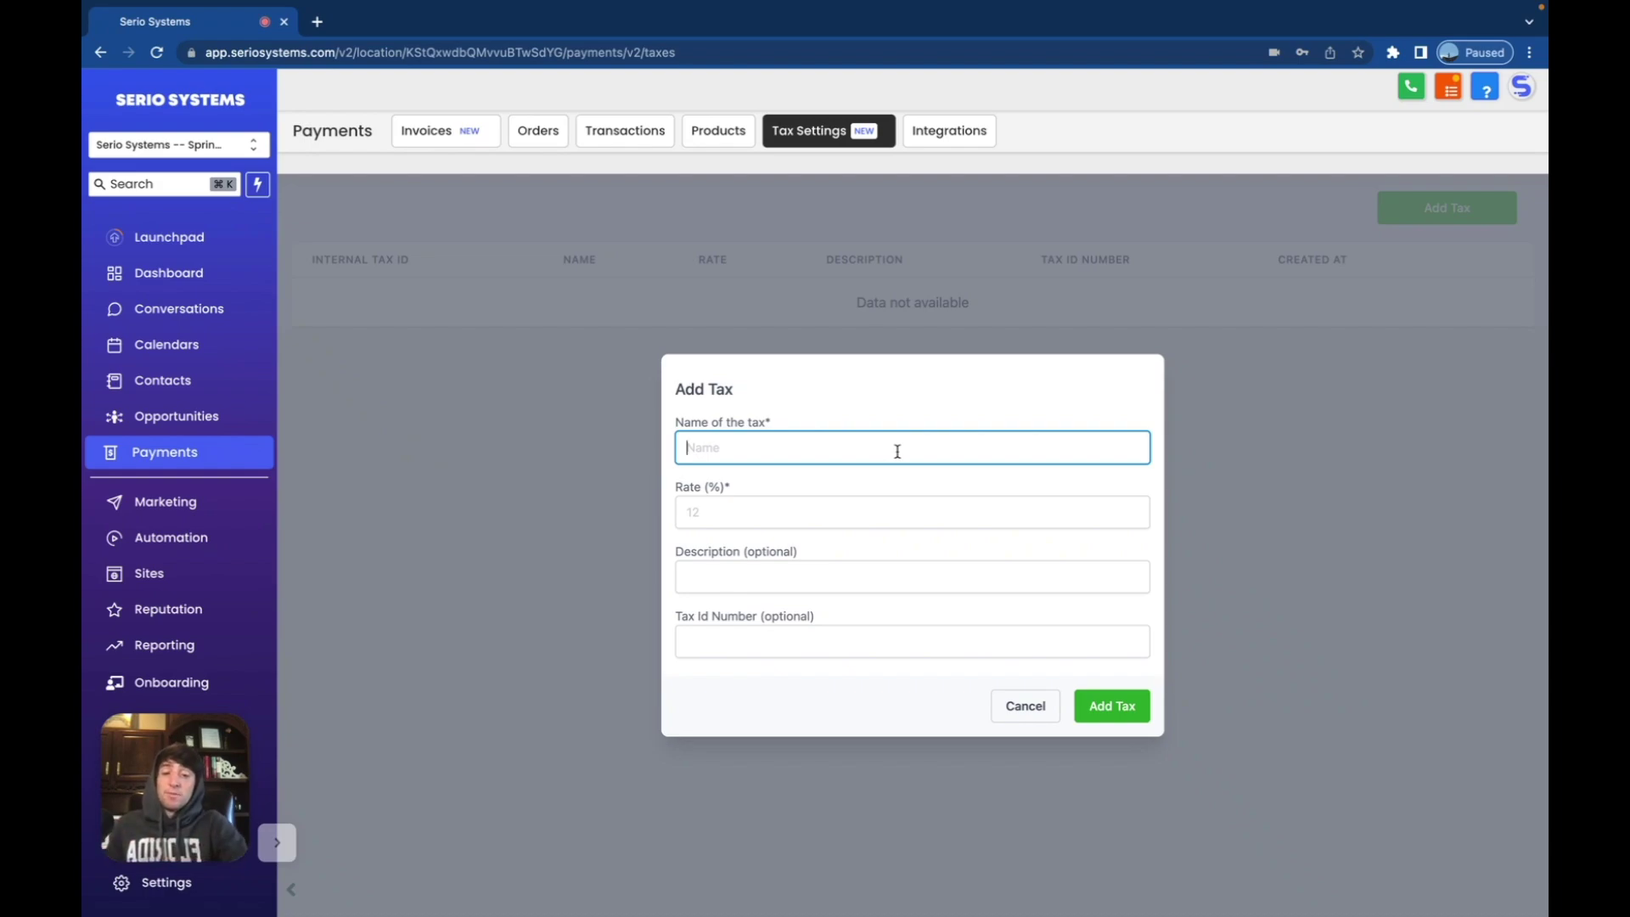
click(1025, 707)
click(971, 141)
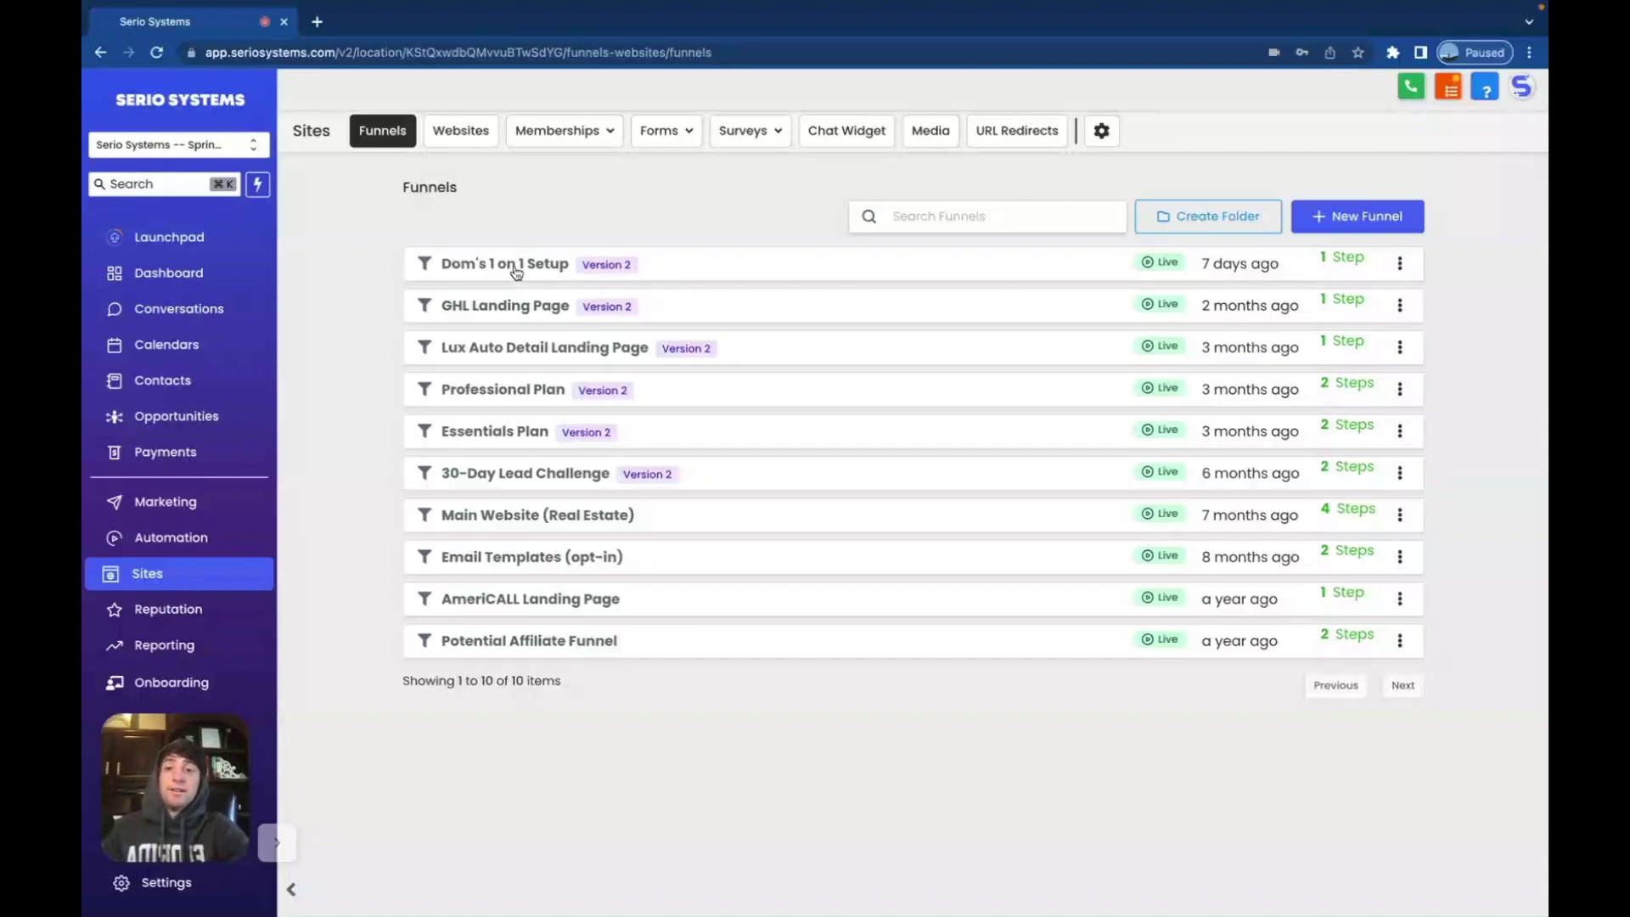
Open the 1 on 1 Setup funnel and edit its SaaS step page in the page builder
click(515, 271)
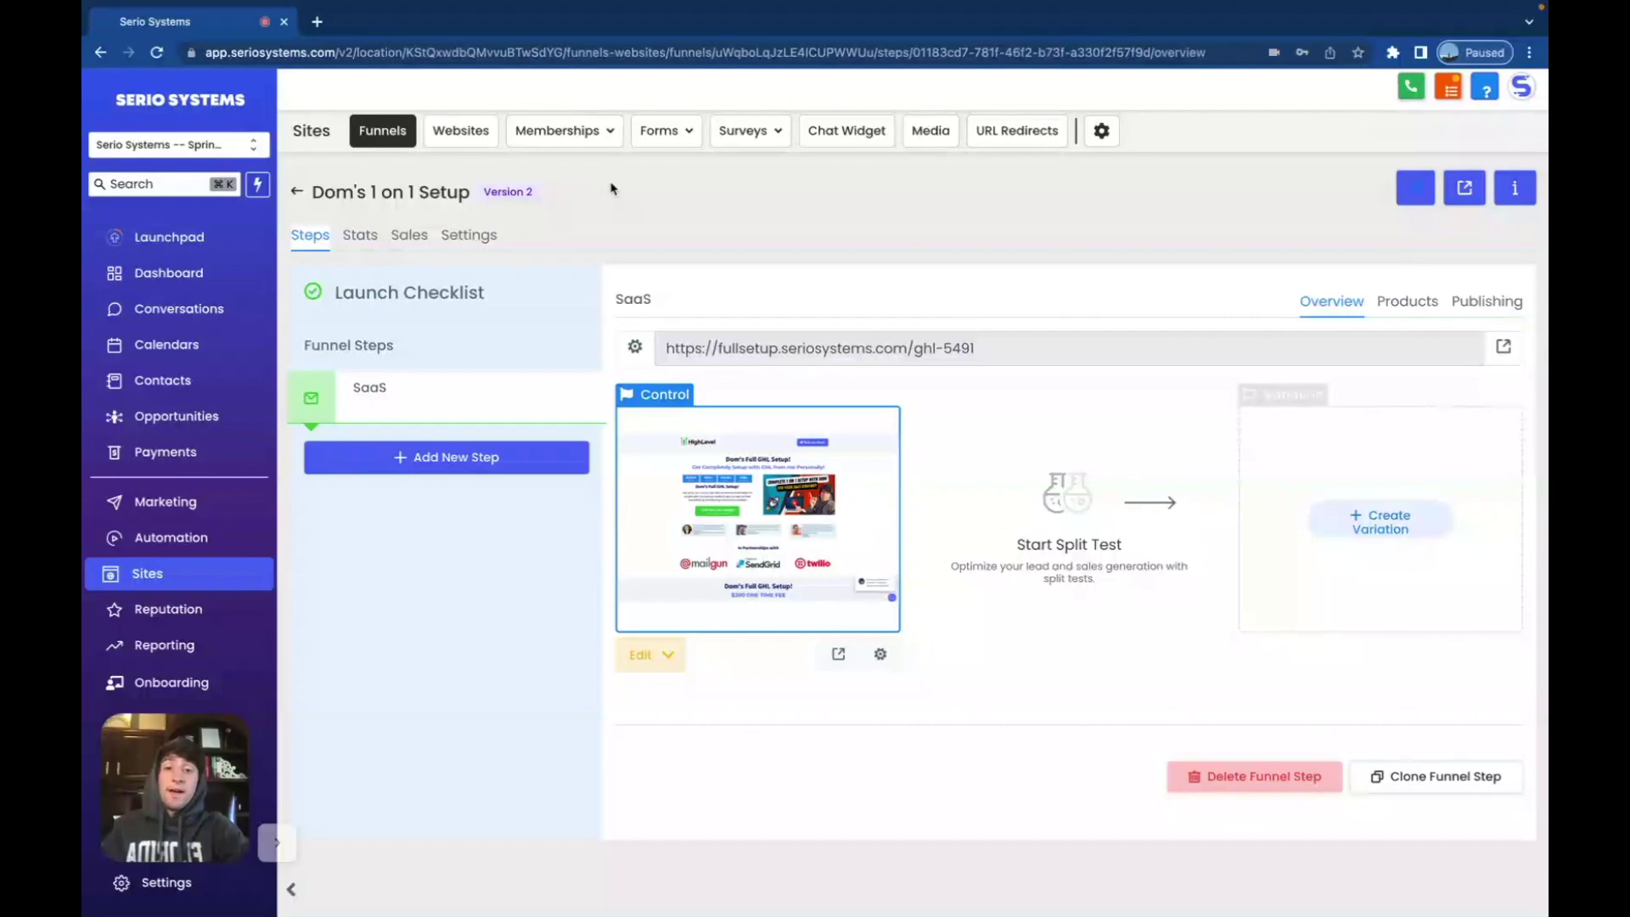
click(659, 666)
click(713, 709)
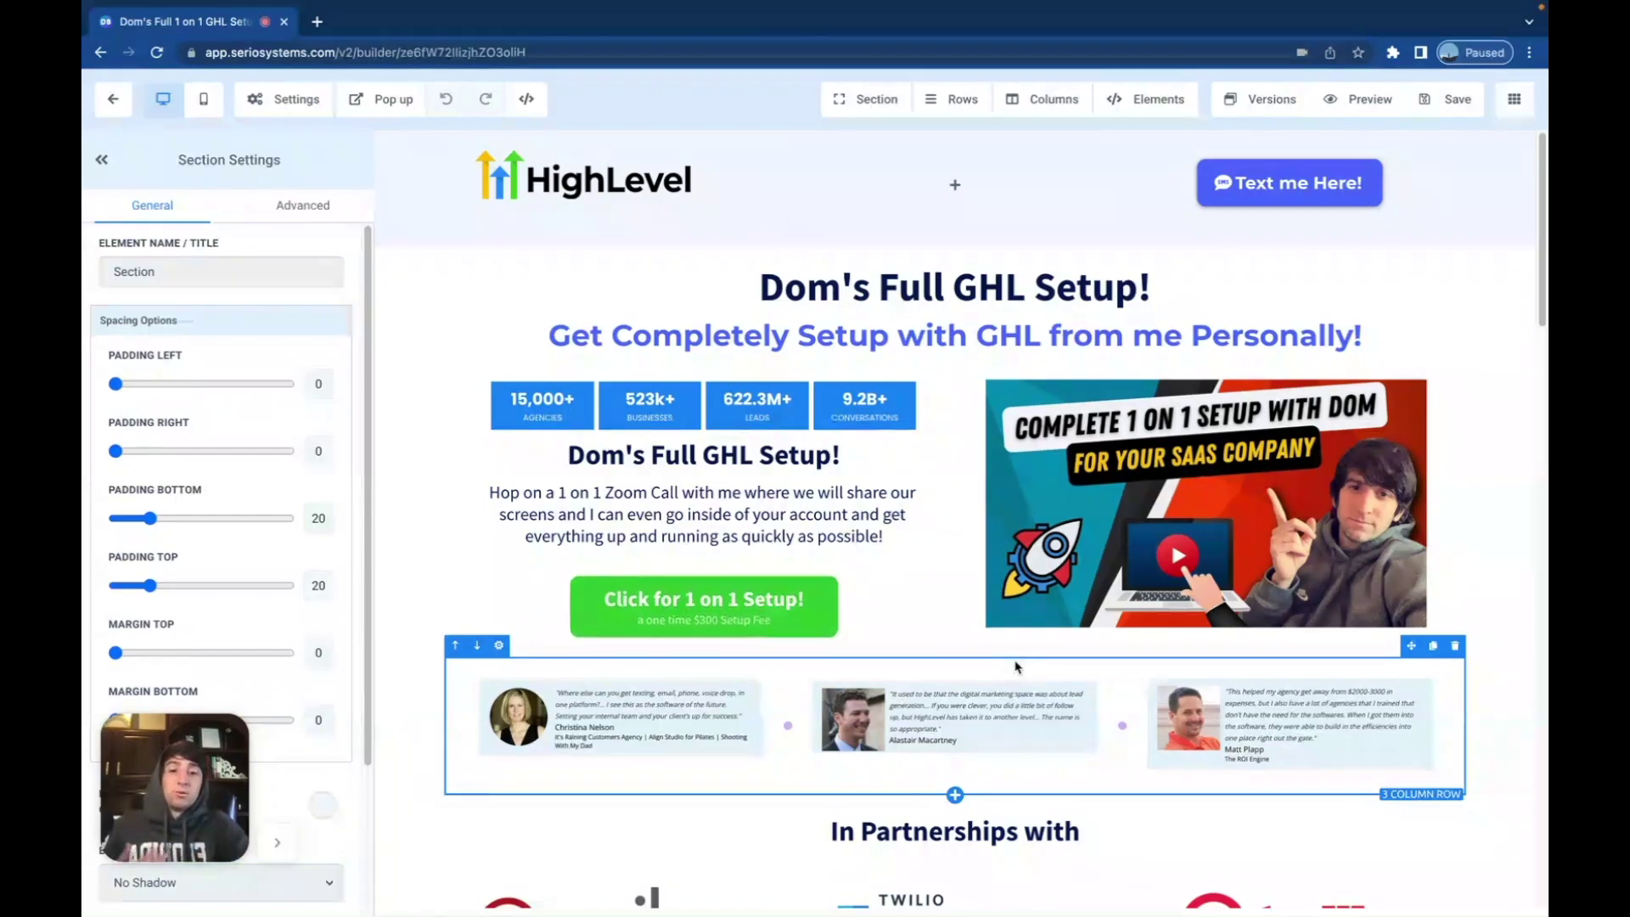
Open the page's pop-up and review its order form and the instructions below it
click(703, 601)
click(381, 100)
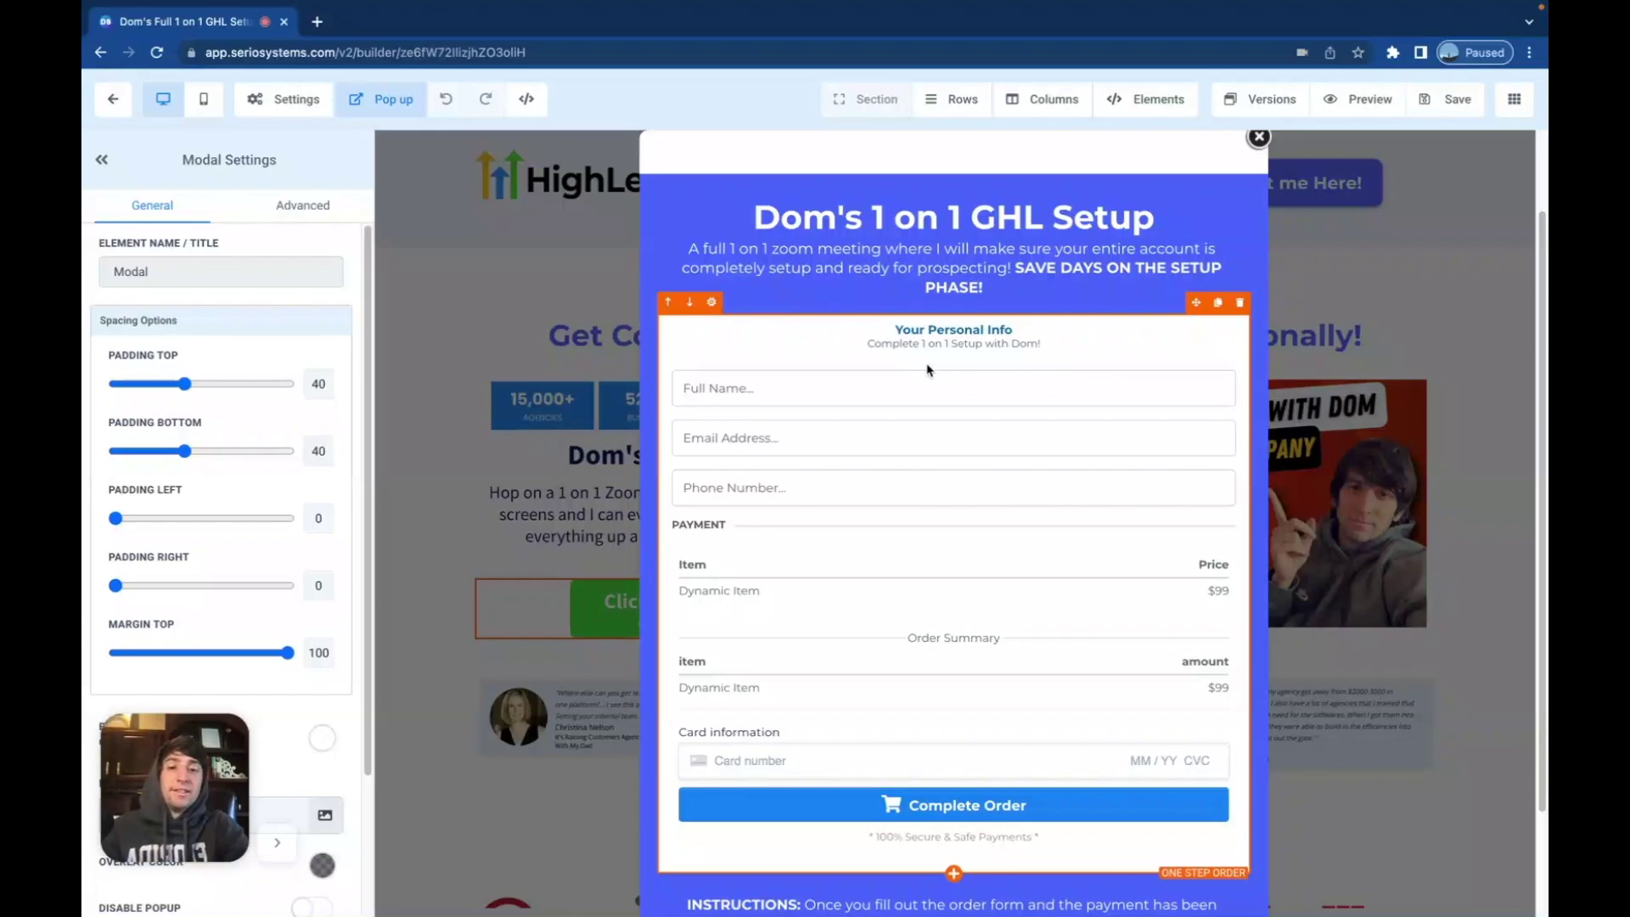
scroll(855, 679, down, 2)
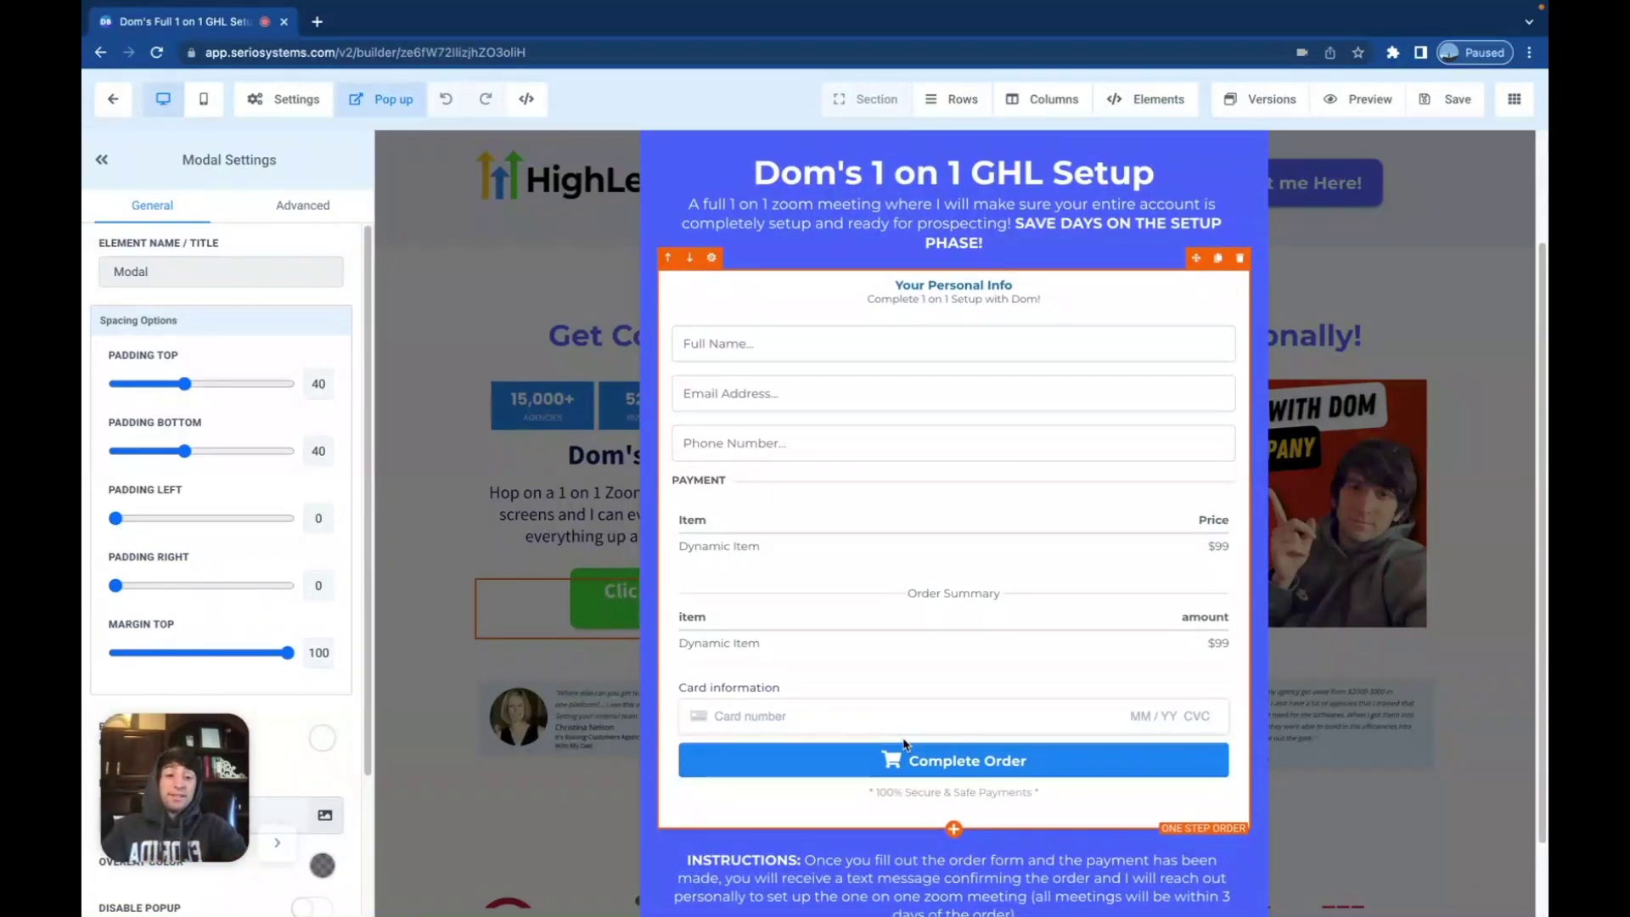
click(953, 830)
scroll(1318, 679, down, 2)
scroll(1319, 680, down, 5)
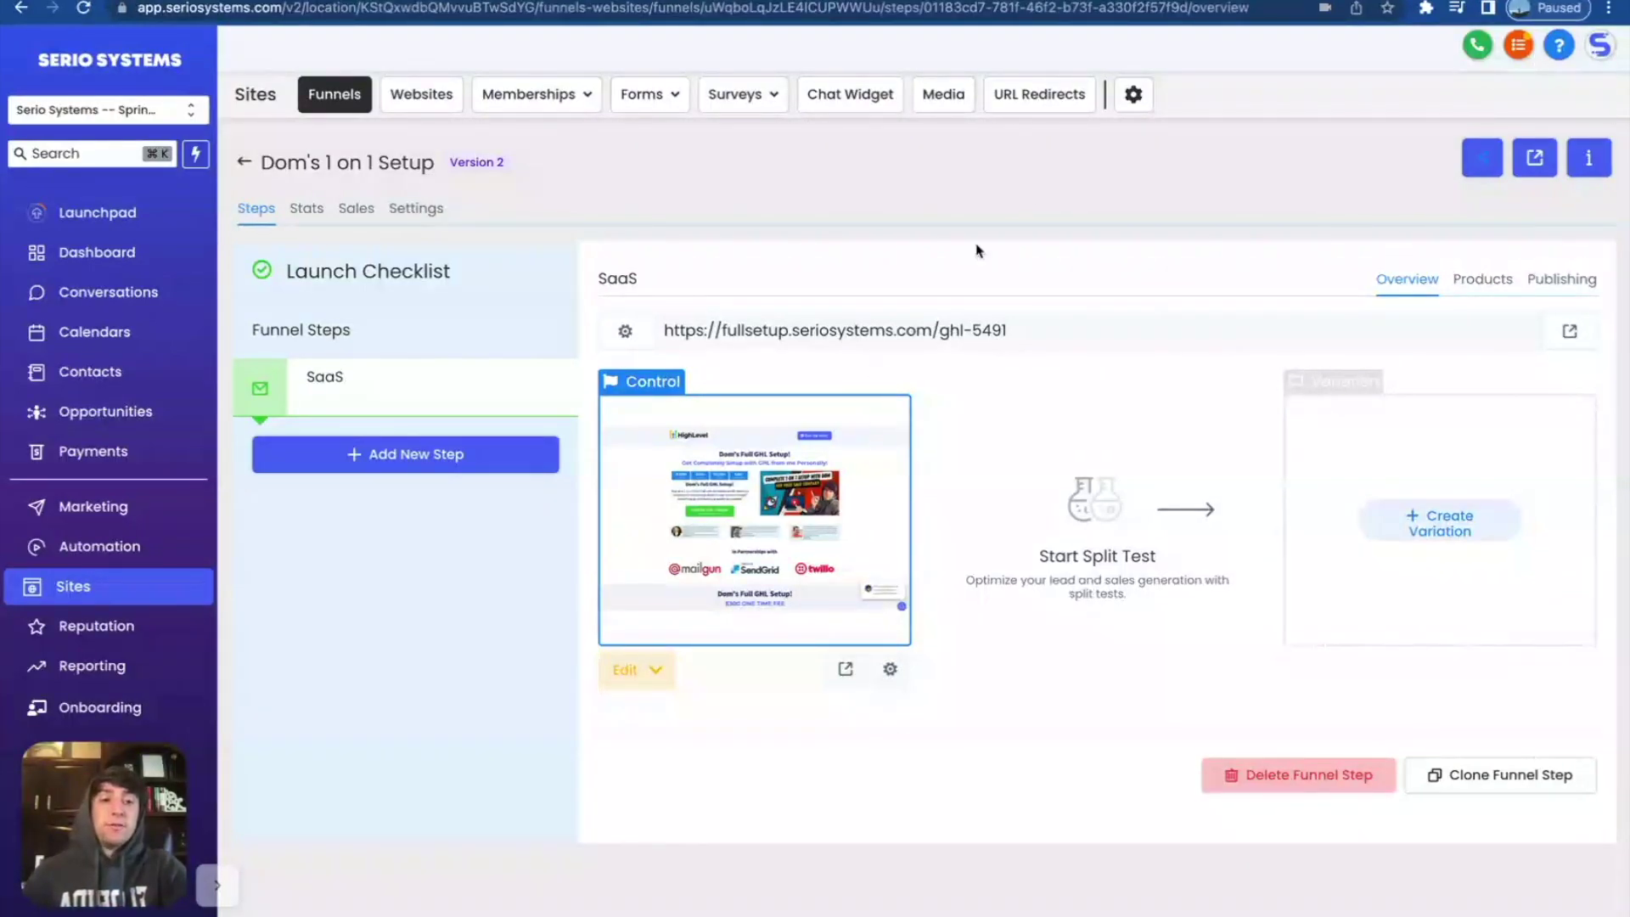
Start adding a product to the SaaS funnel step and browse the products available for selection
click(1477, 285)
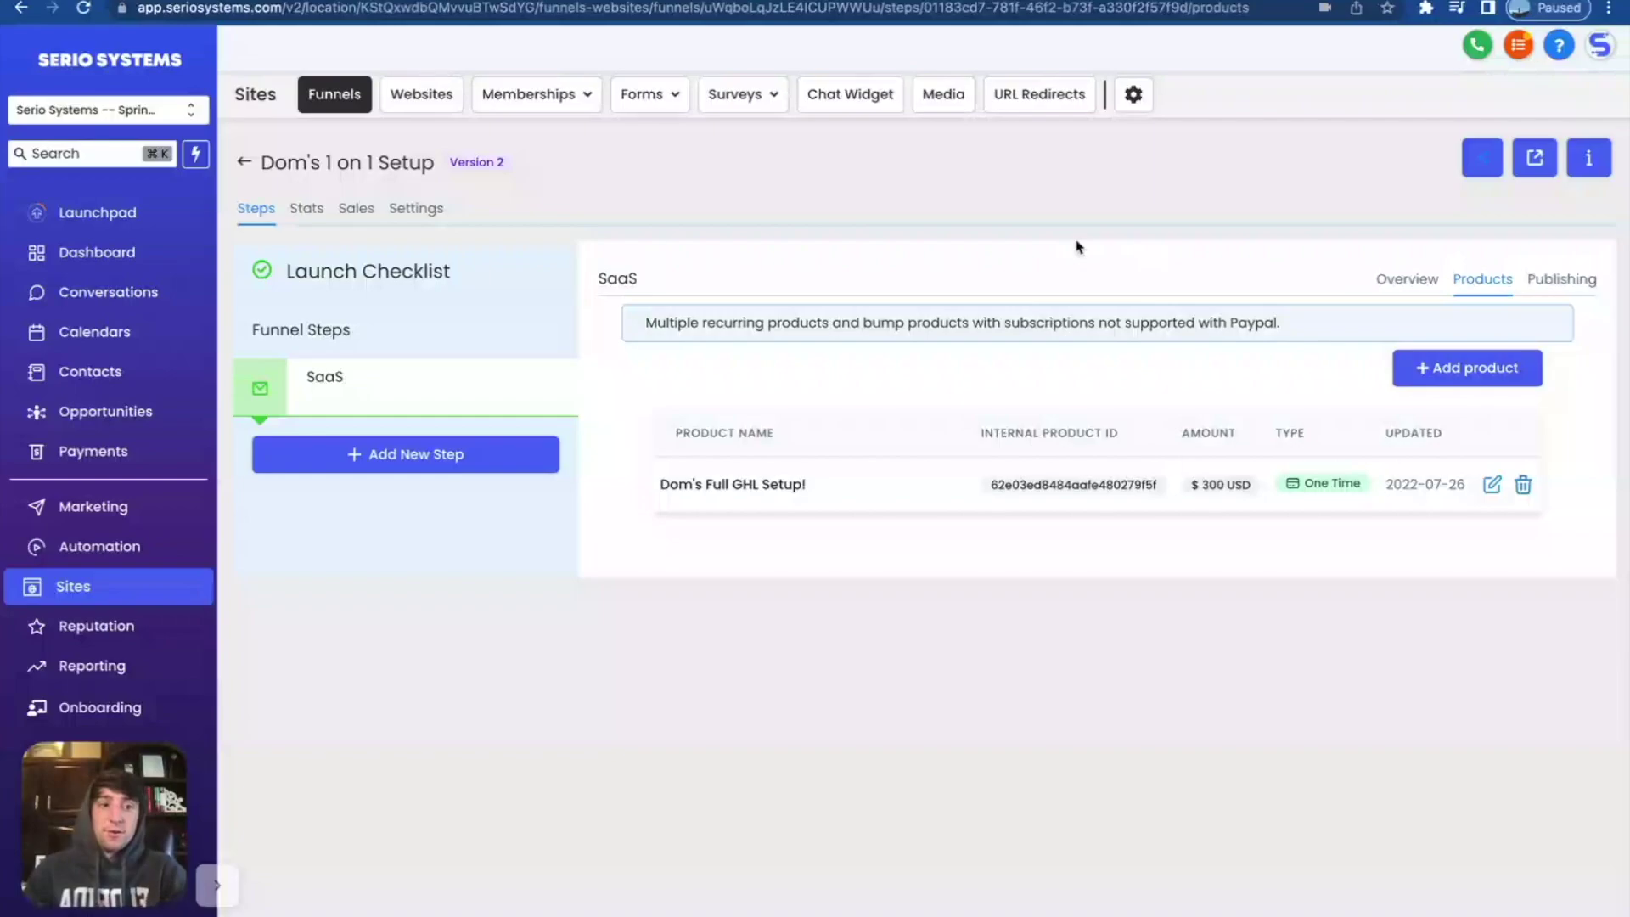
click(1435, 370)
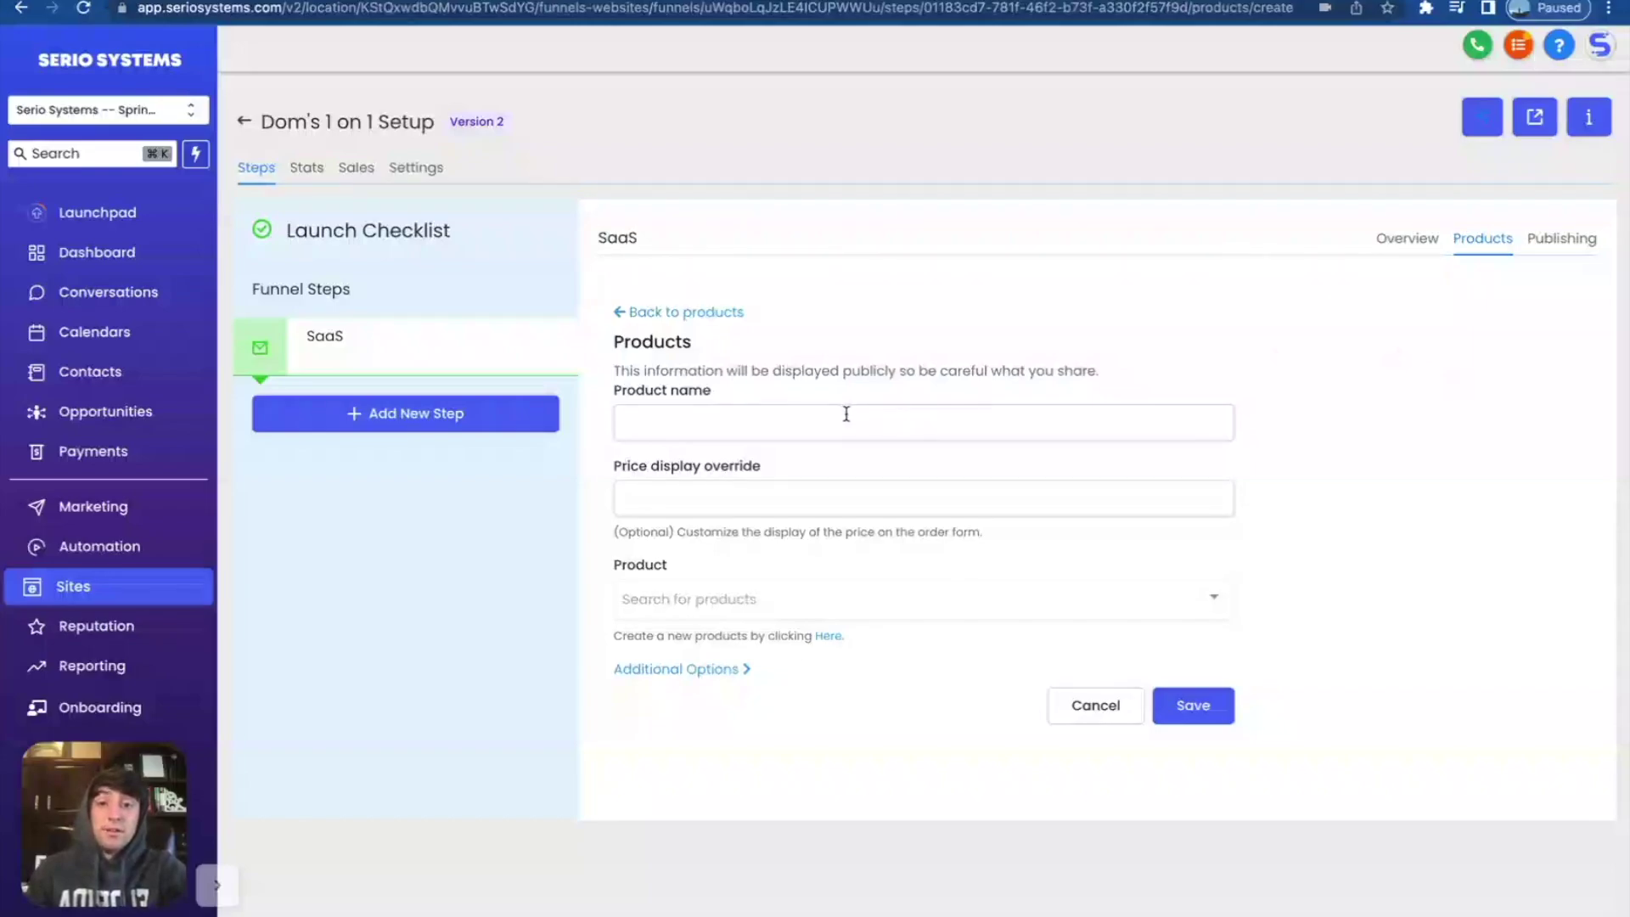
click(778, 596)
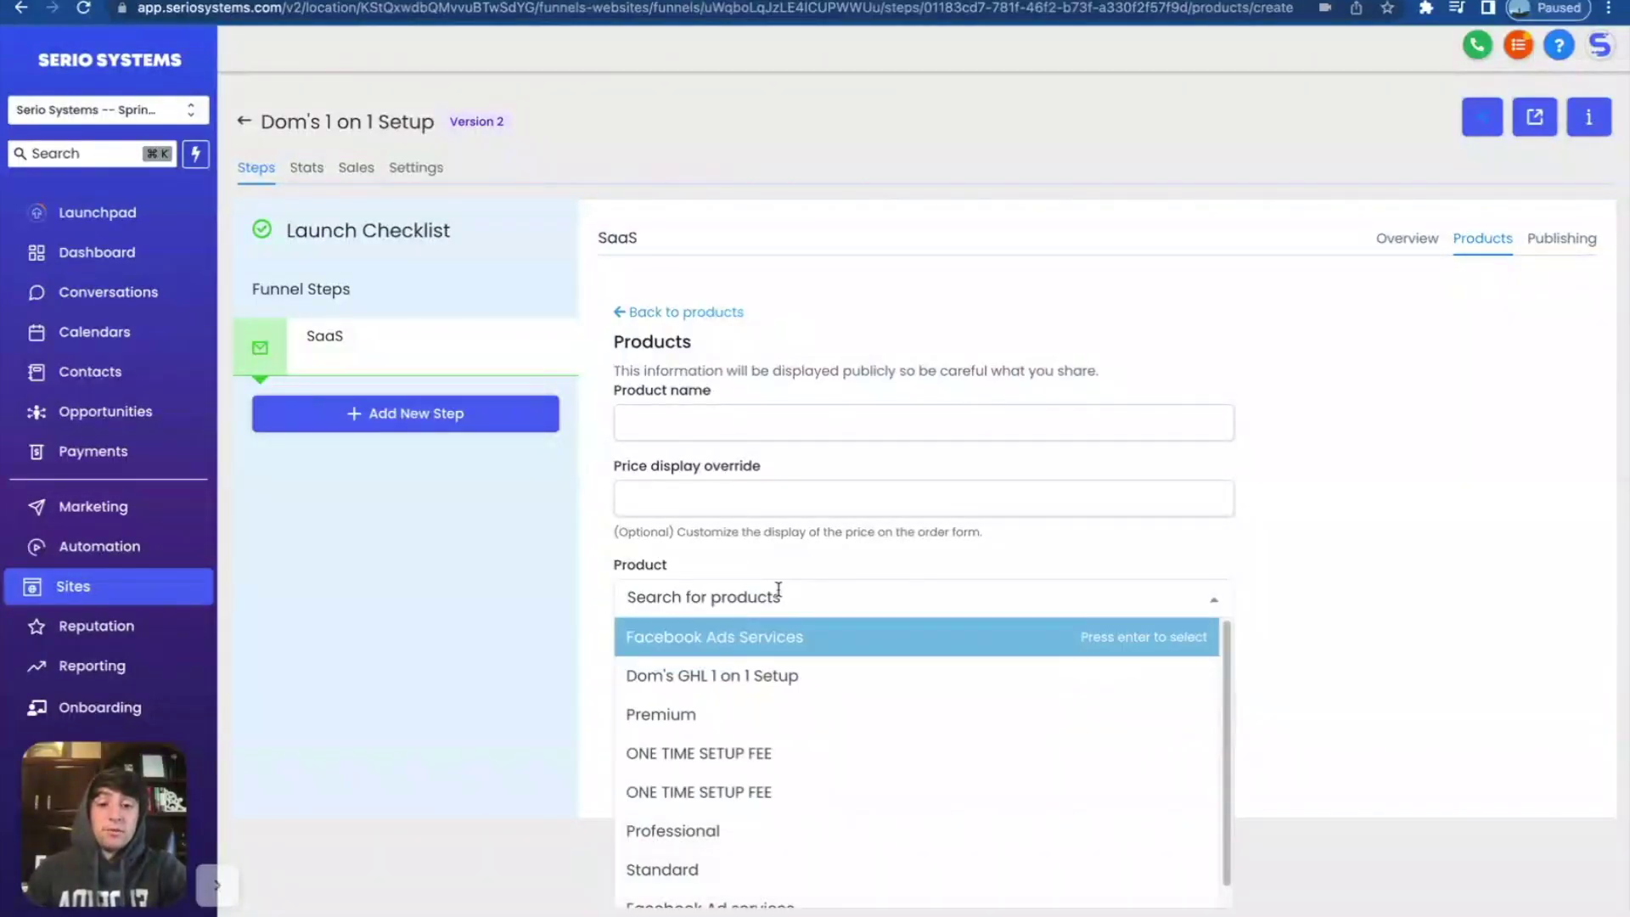
scroll(804, 800, down, 1)
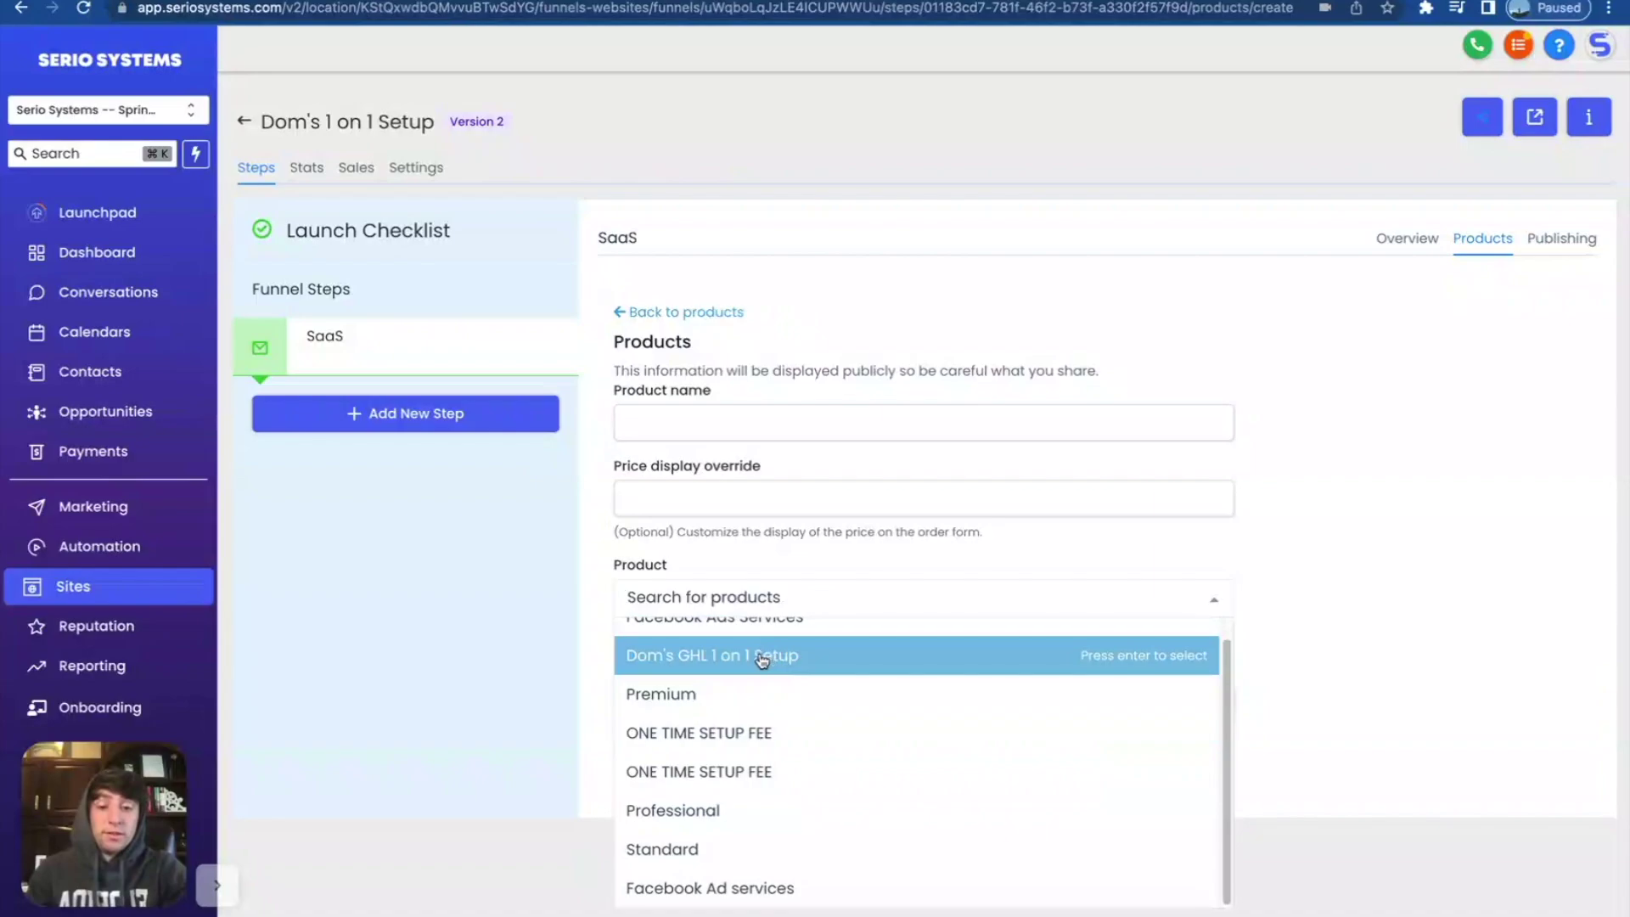
click(1312, 475)
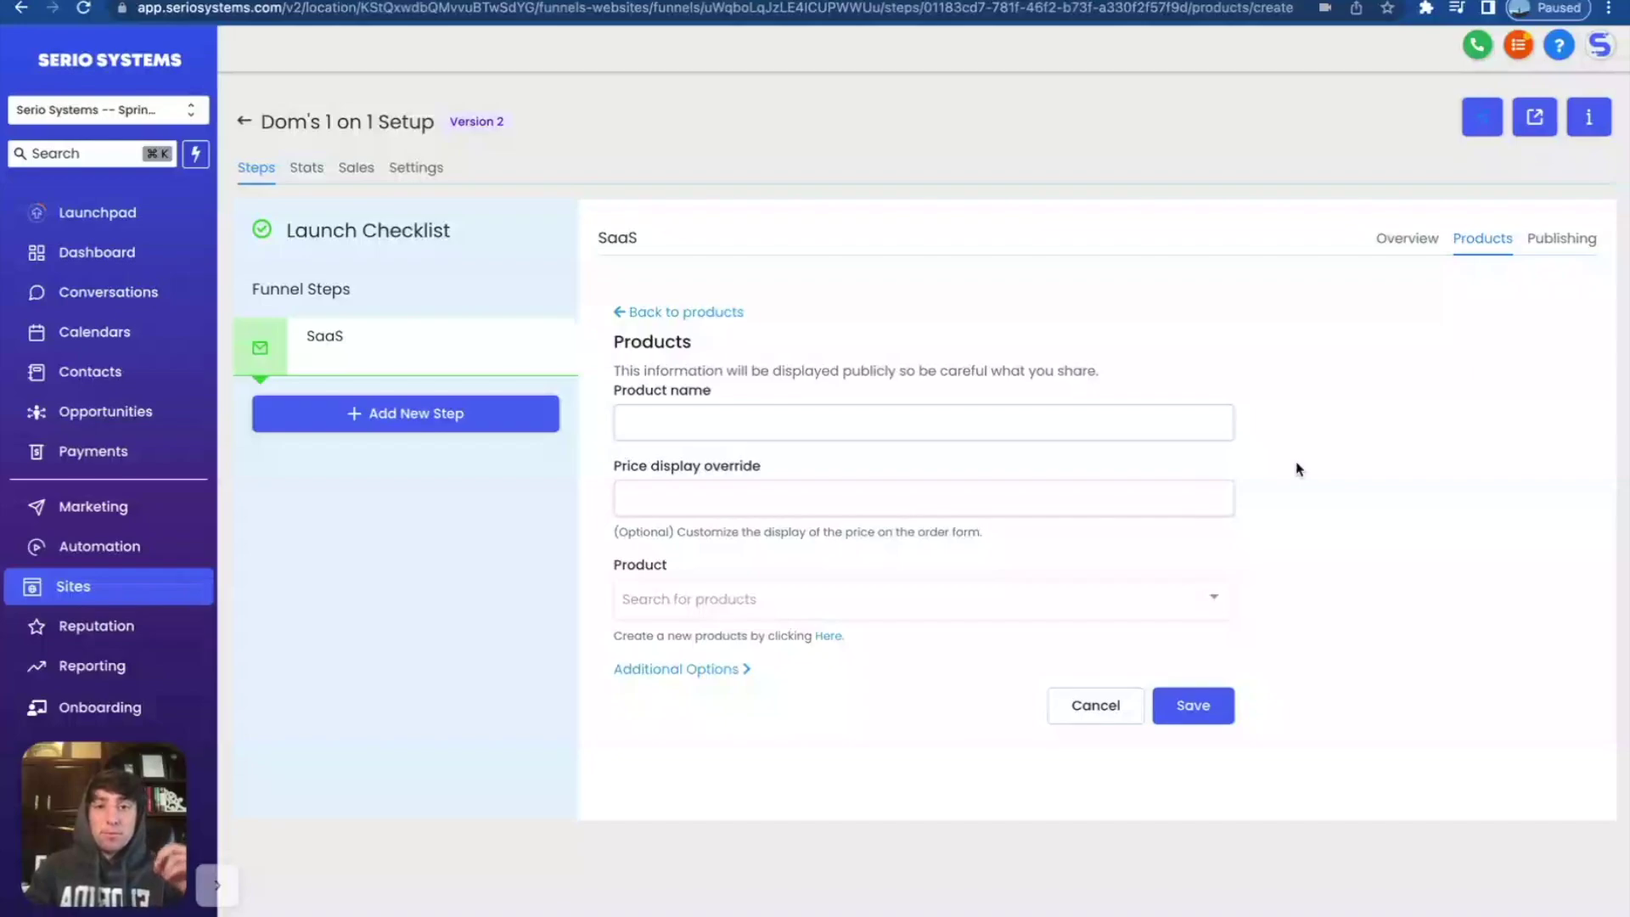
Try the bump product option in the additional options of the funnel product form
click(698, 670)
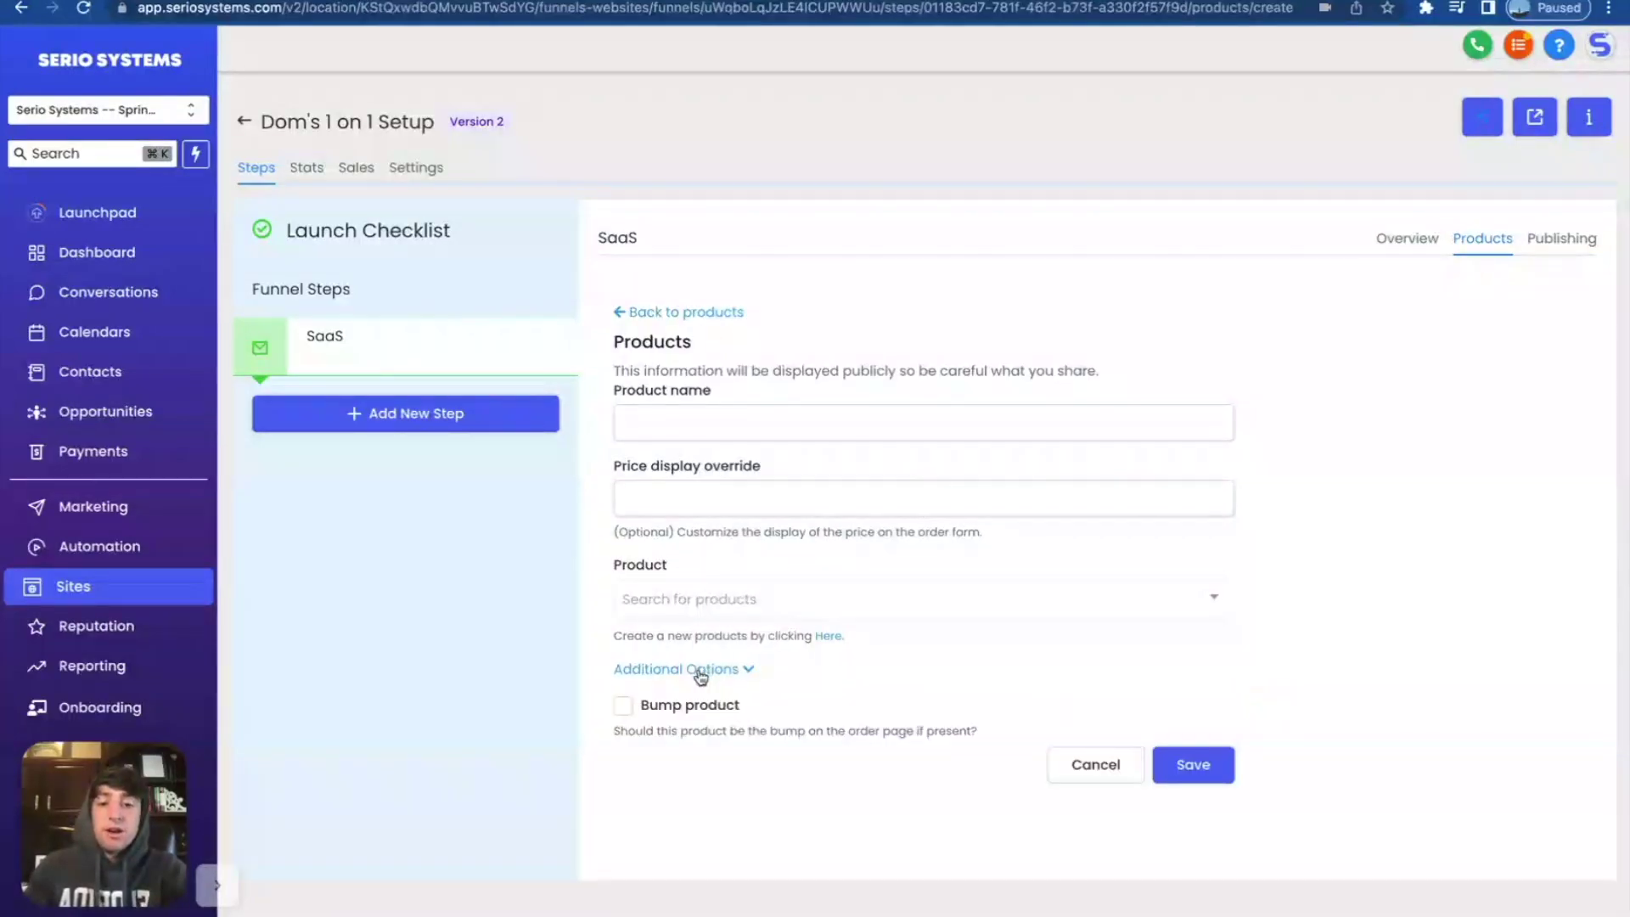
click(623, 706)
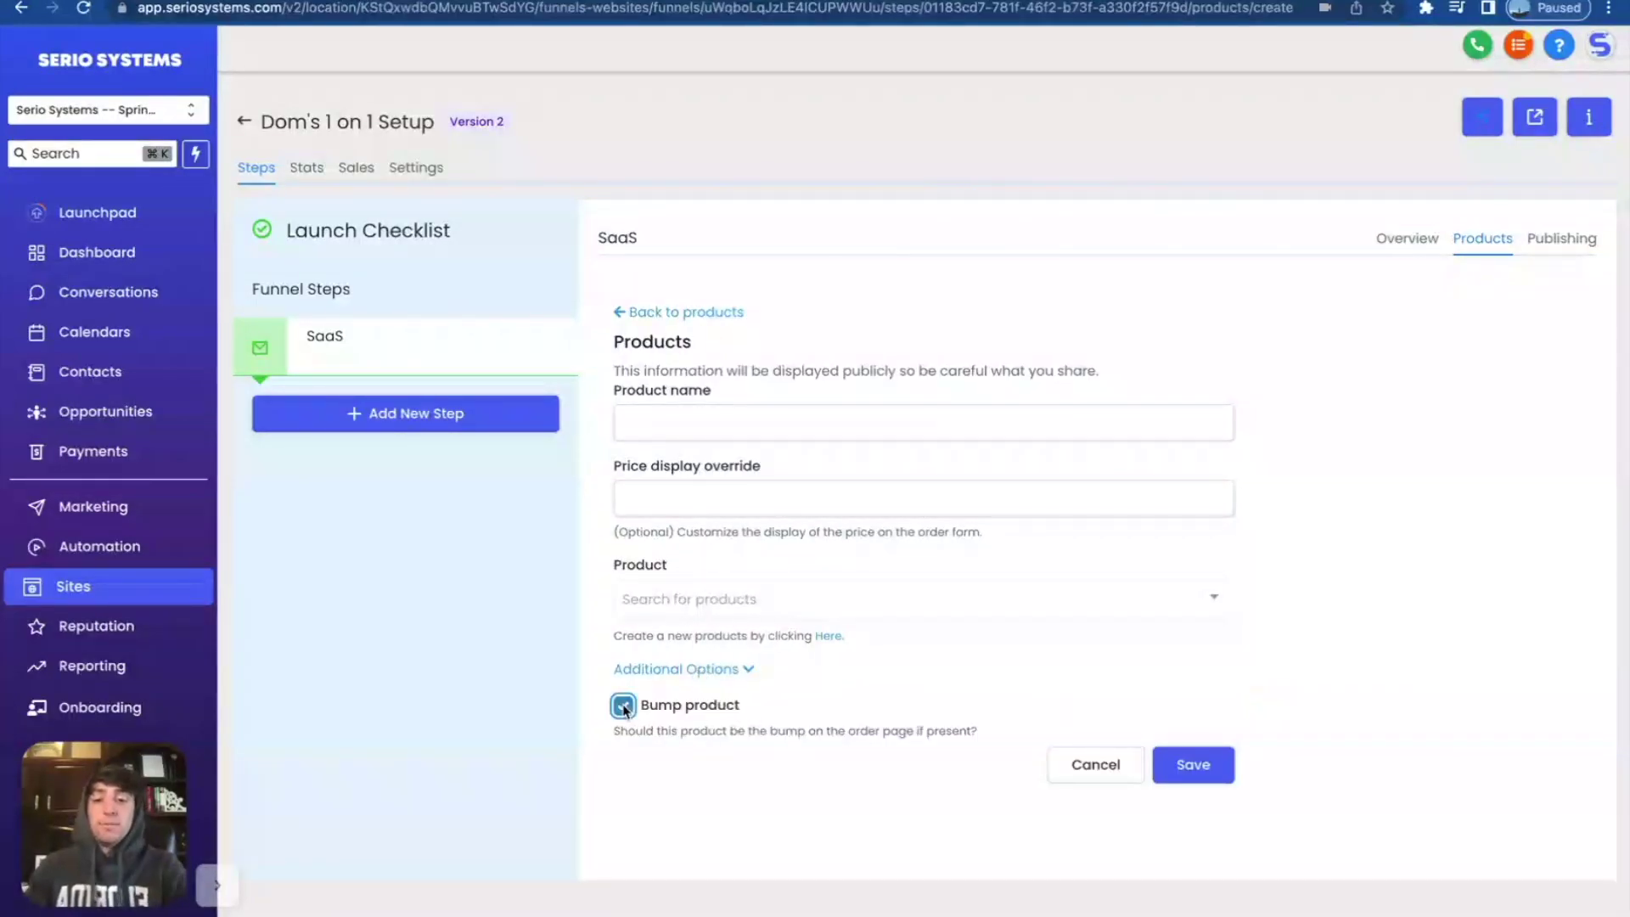
click(623, 707)
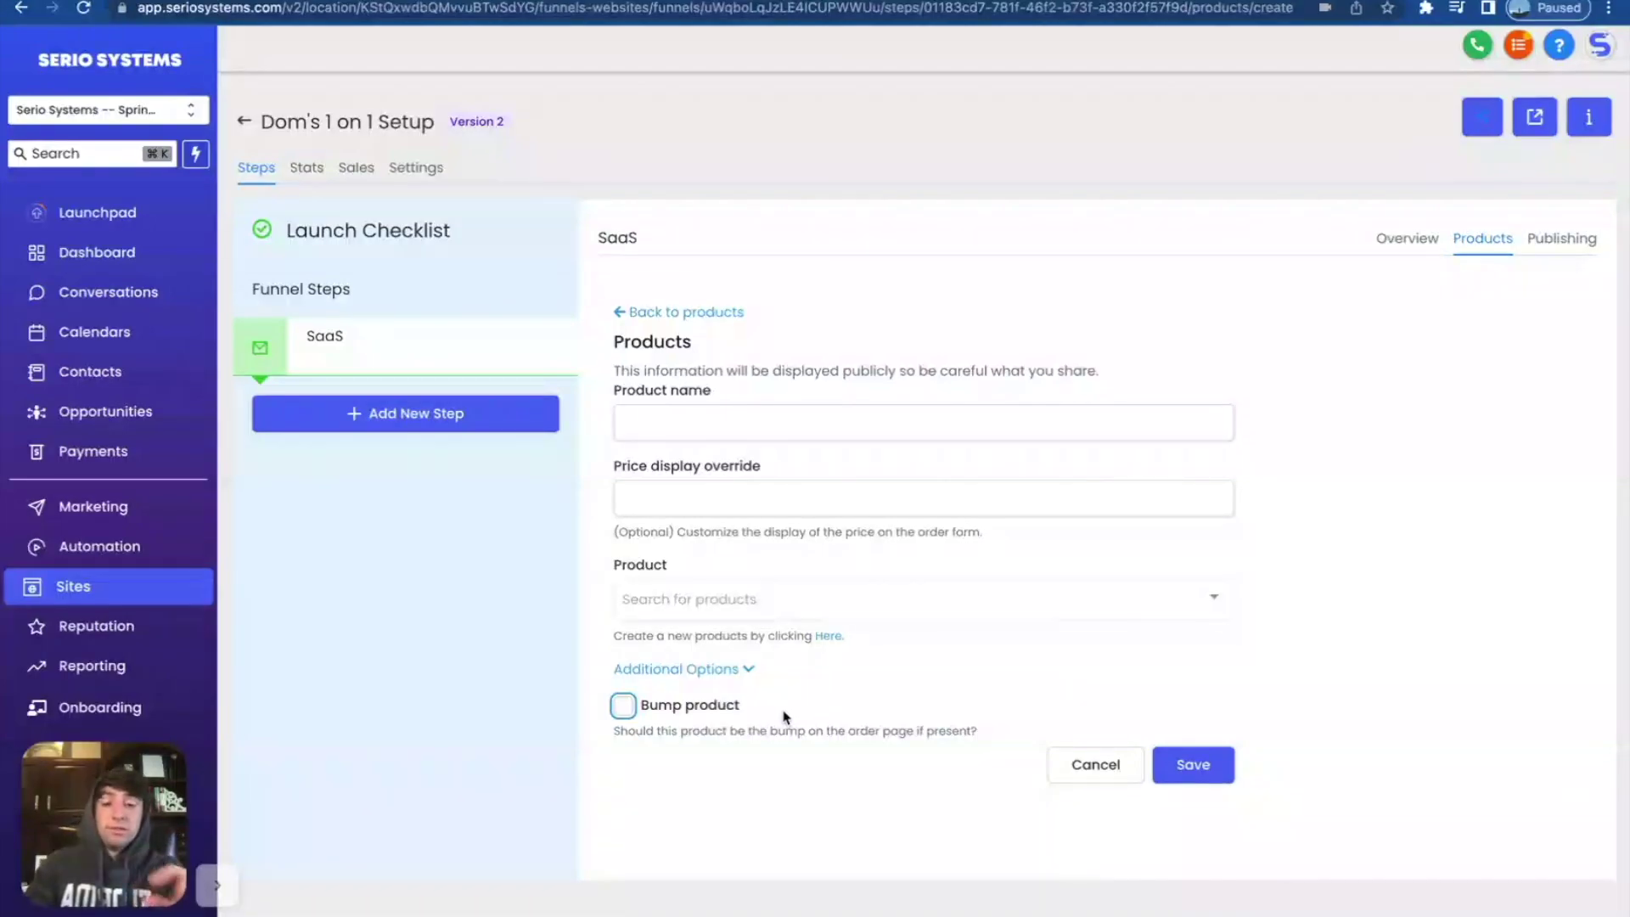
click(624, 705)
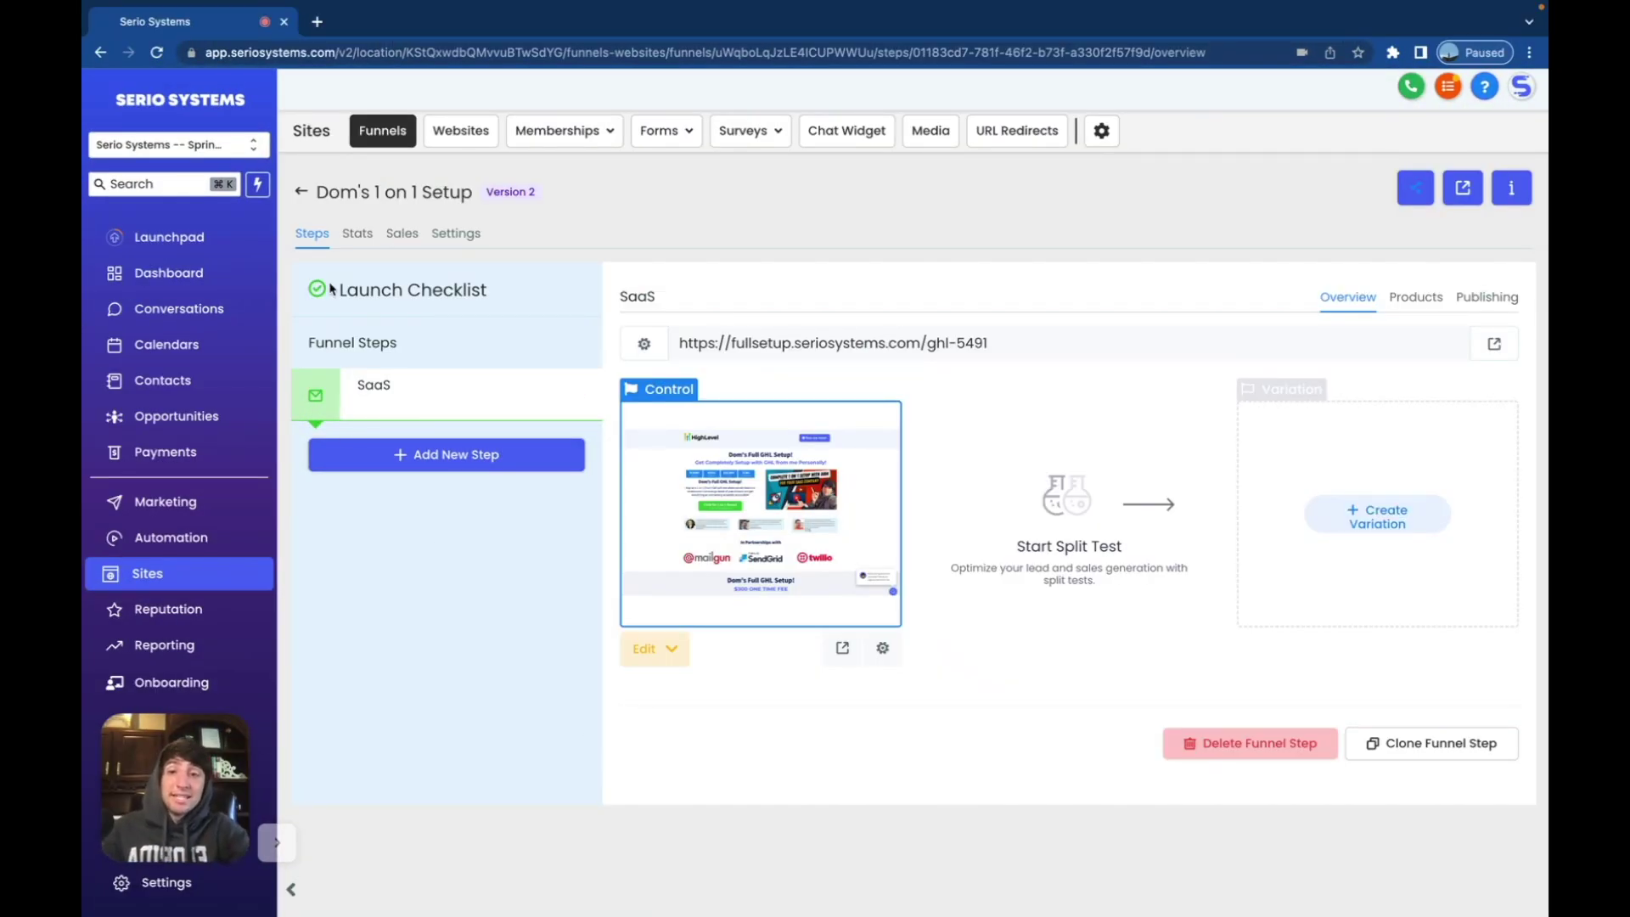
Review the trigger and the first internal notification of the 1 on 1 GHL Setup Order workflow
click(358, 244)
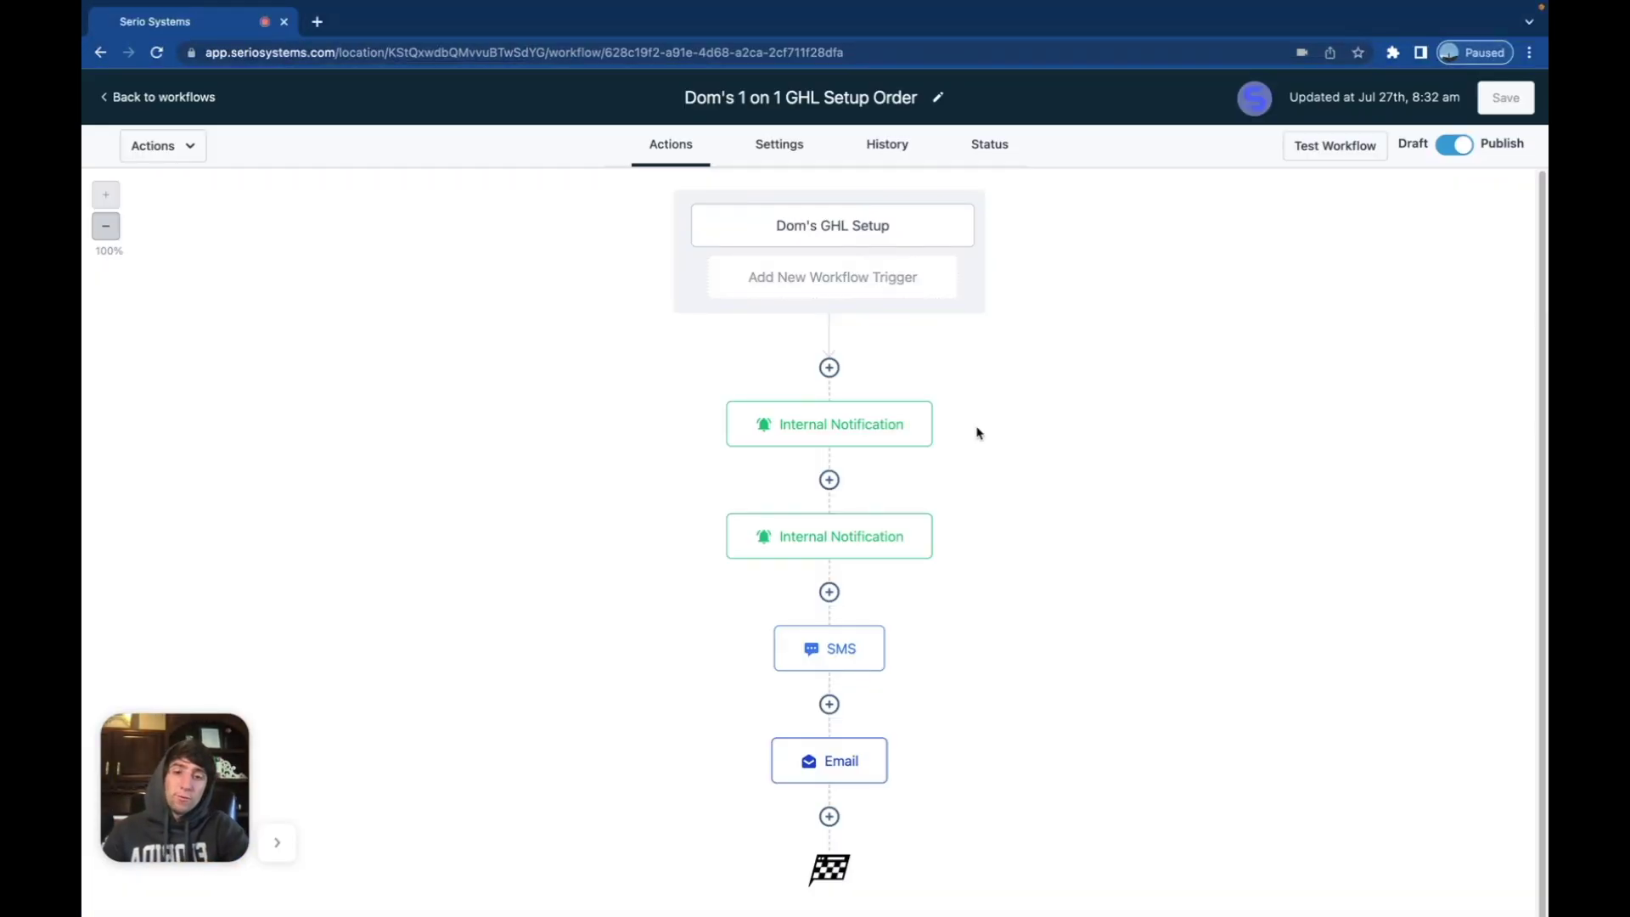
click(843, 241)
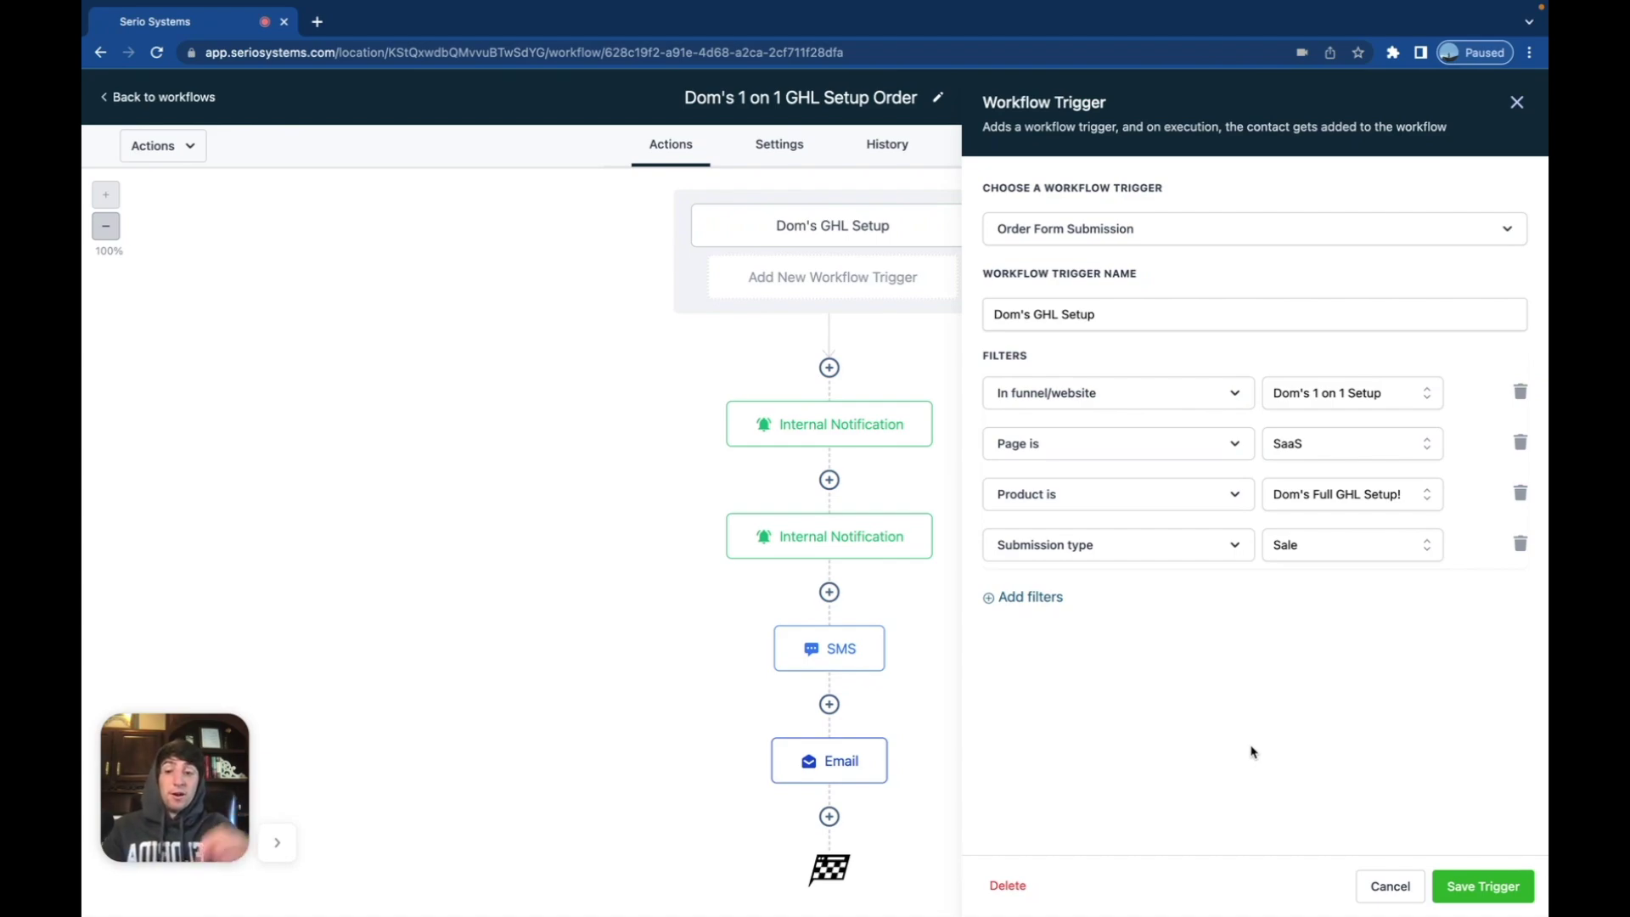
click(821, 431)
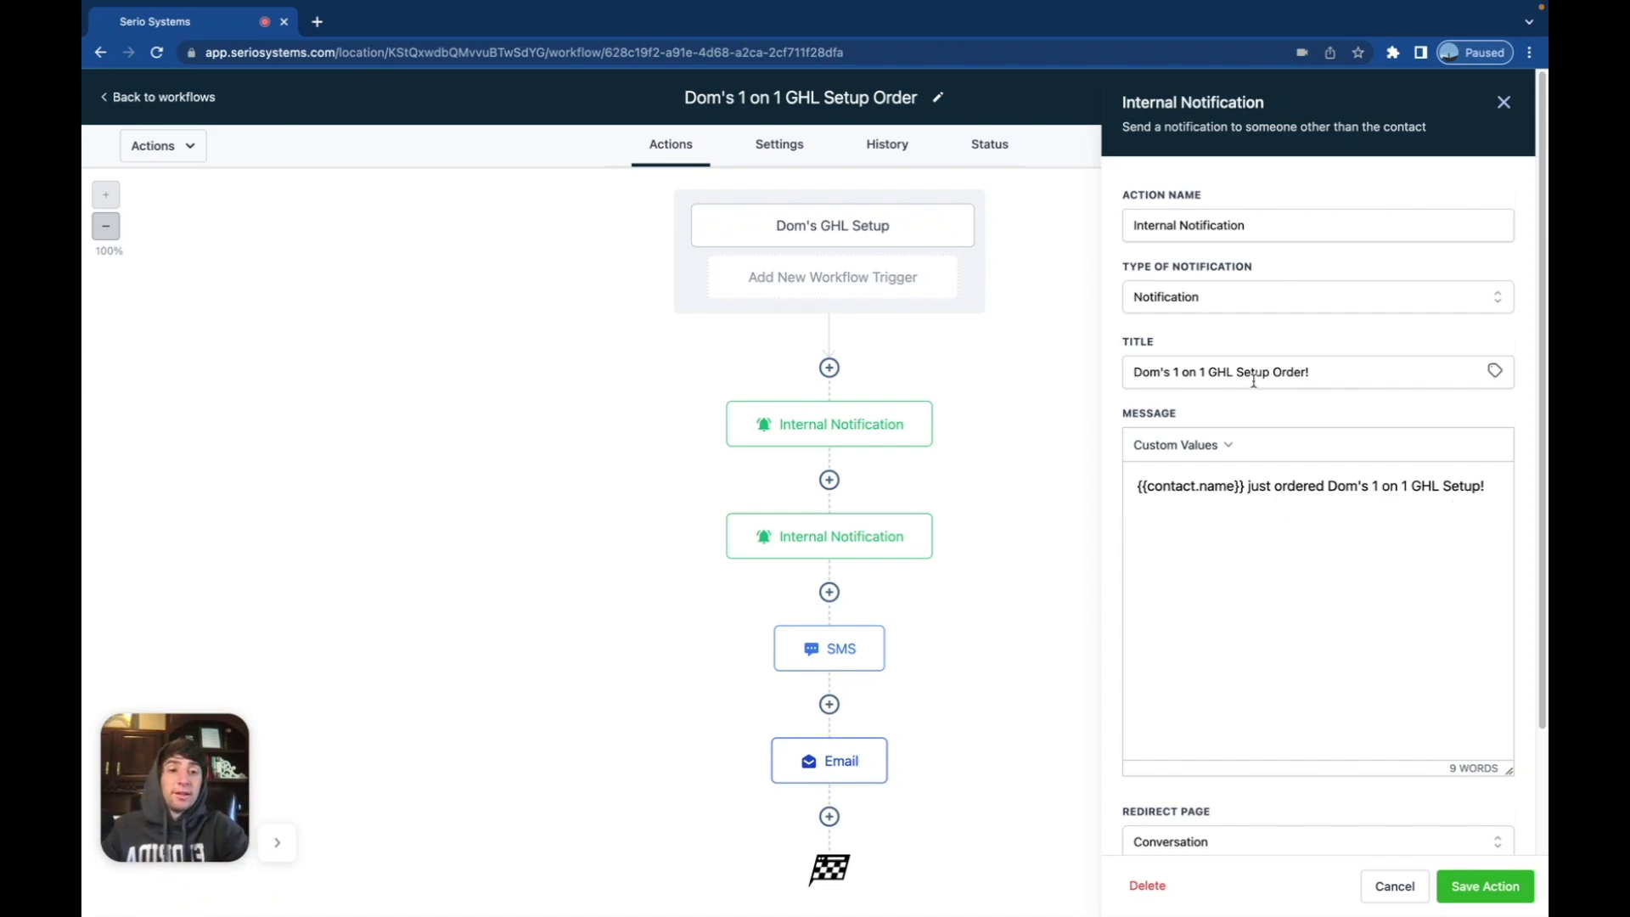
Review the second internal notification of the 1 on 1 GHL Setup Order workflow and close its settings
click(1503, 102)
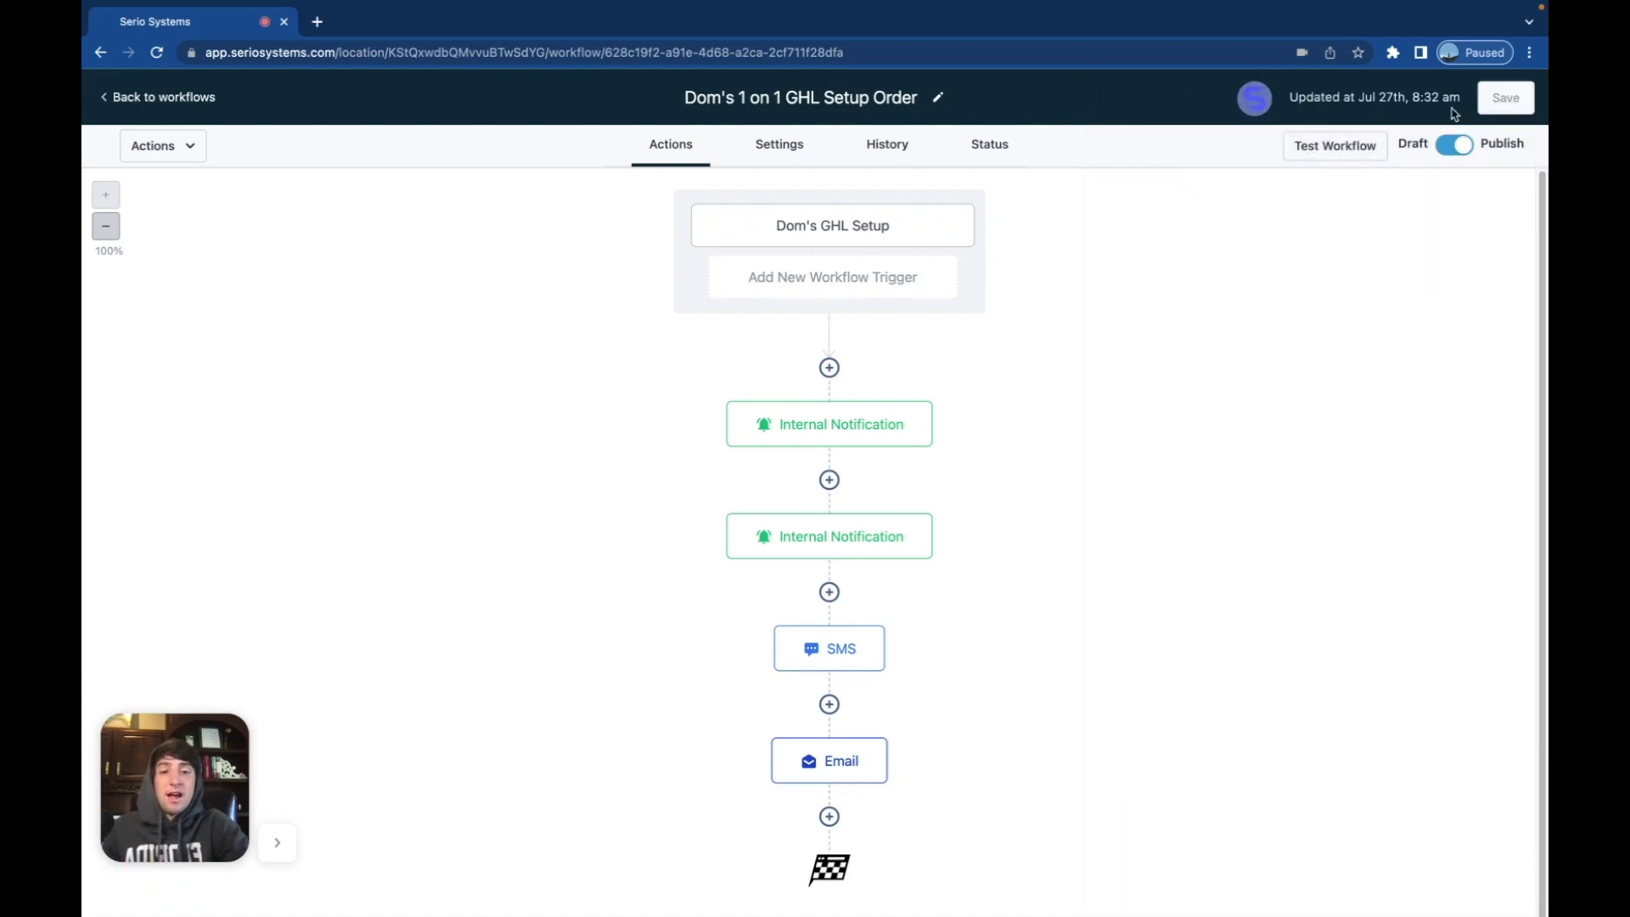
click(822, 545)
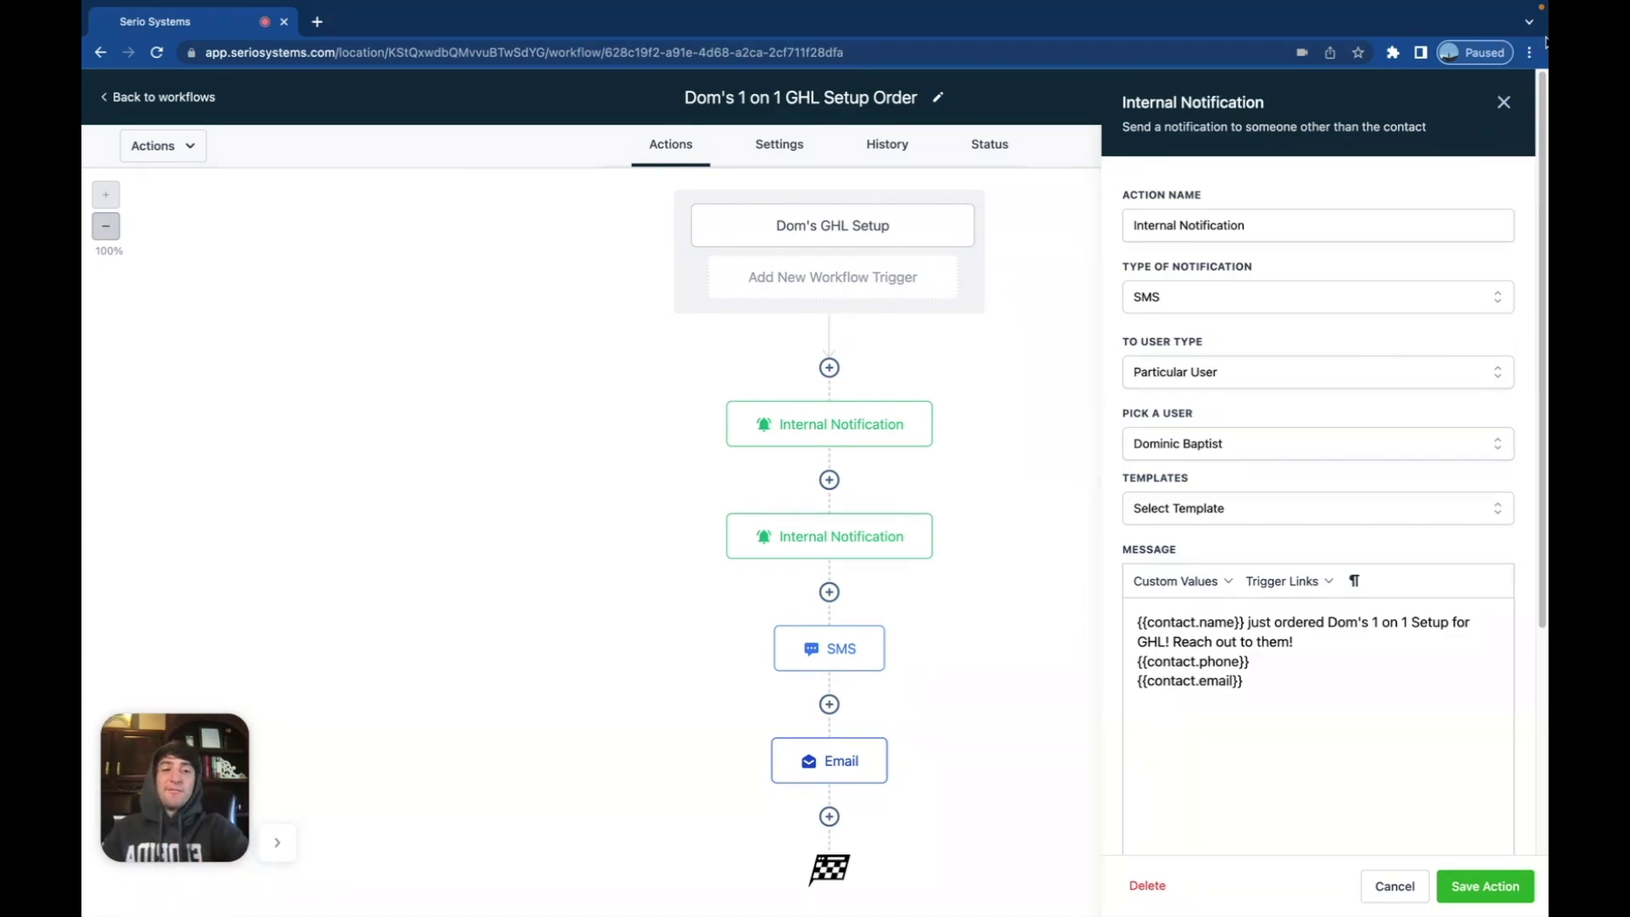
click(1503, 102)
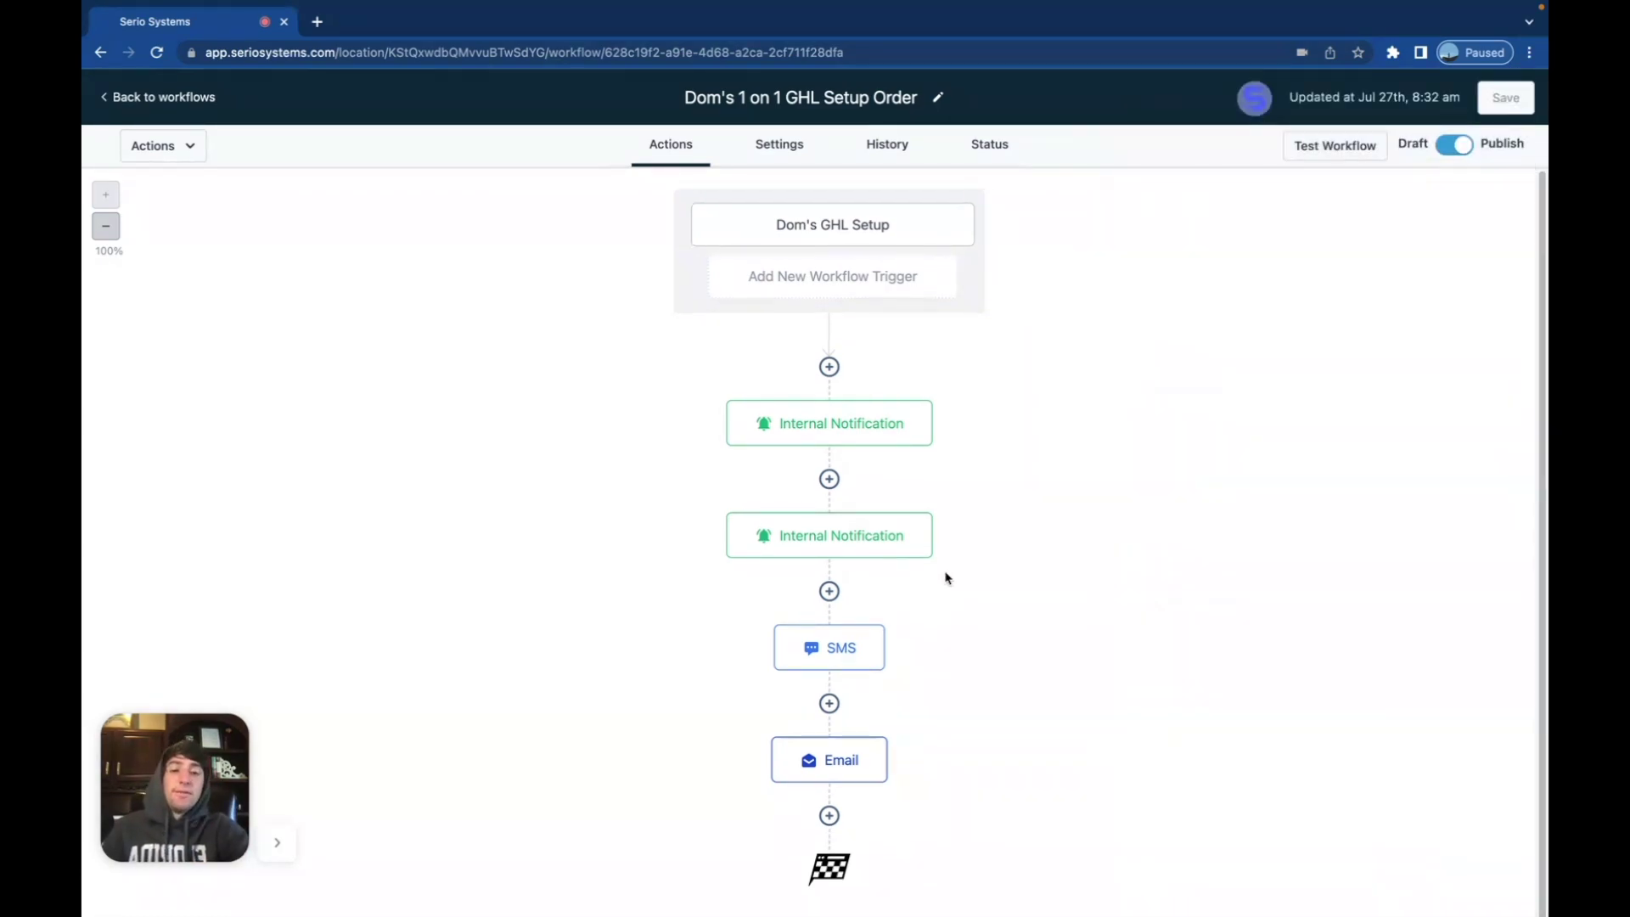
Review the messages in the workflow's SMS and Email actions, then close the settings without saving
click(826, 631)
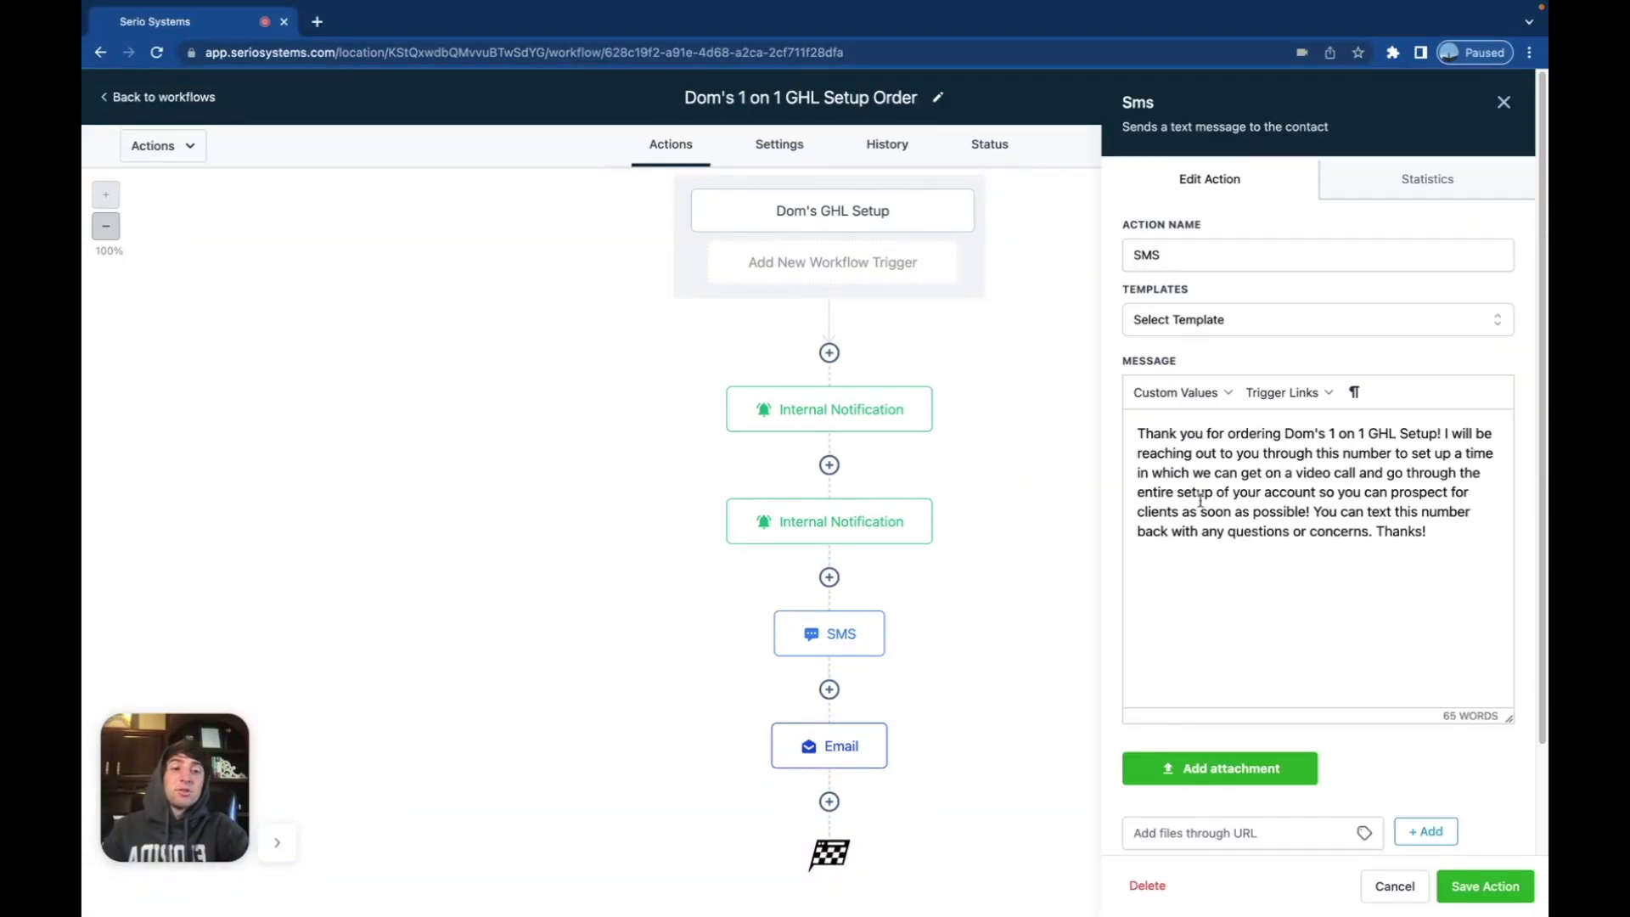
click(1067, 515)
click(877, 728)
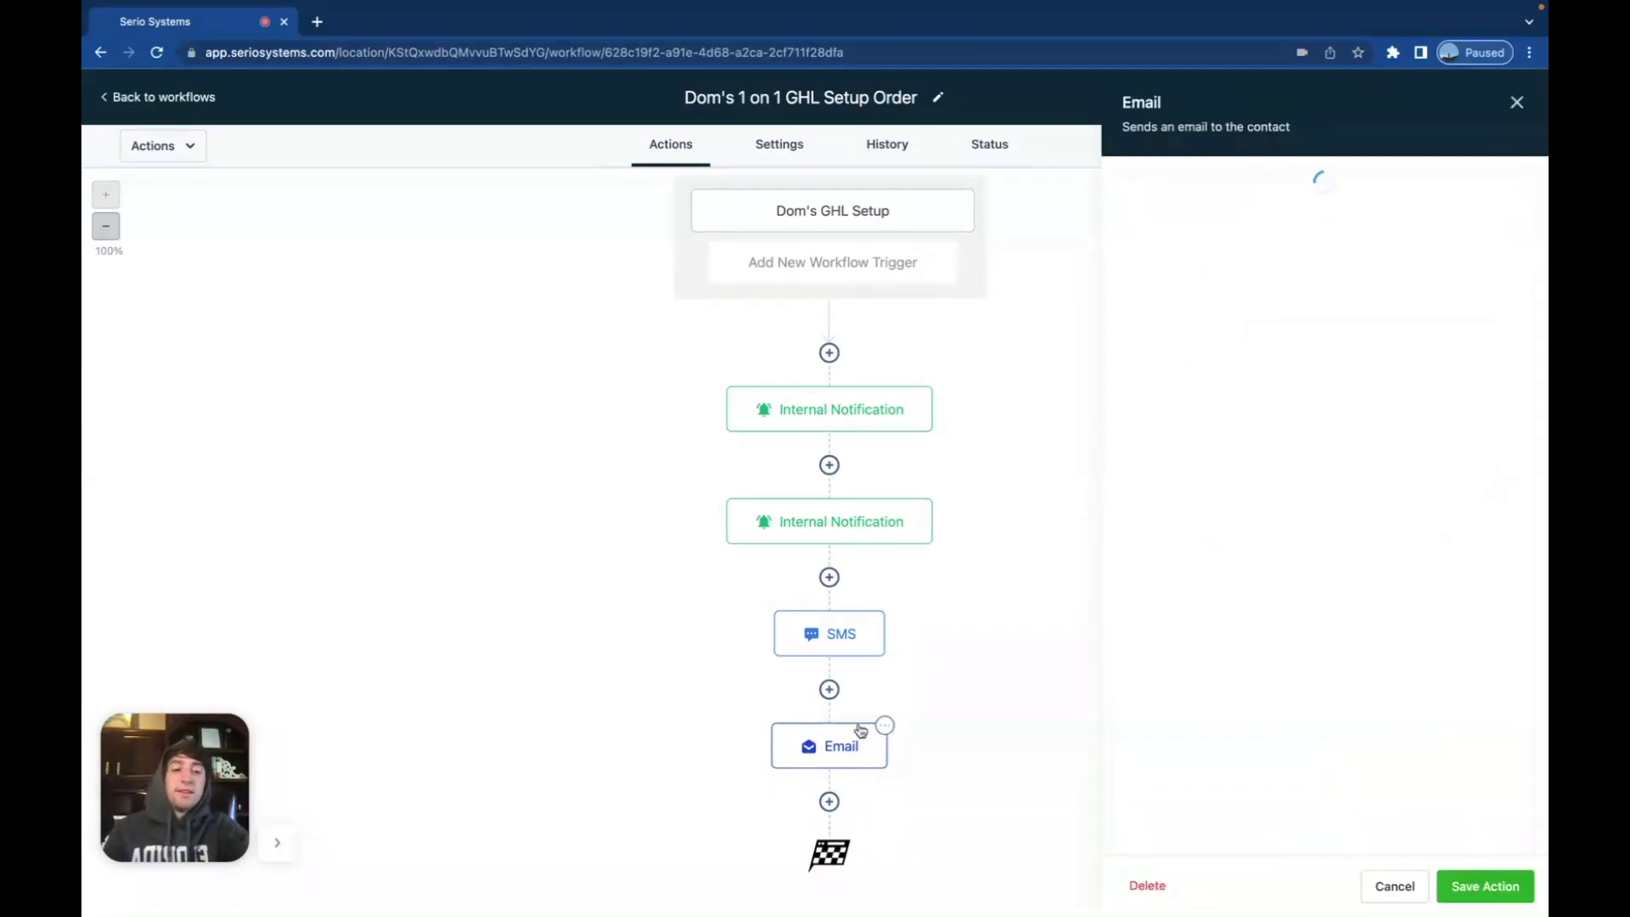
scroll(1393, 617, down, 2)
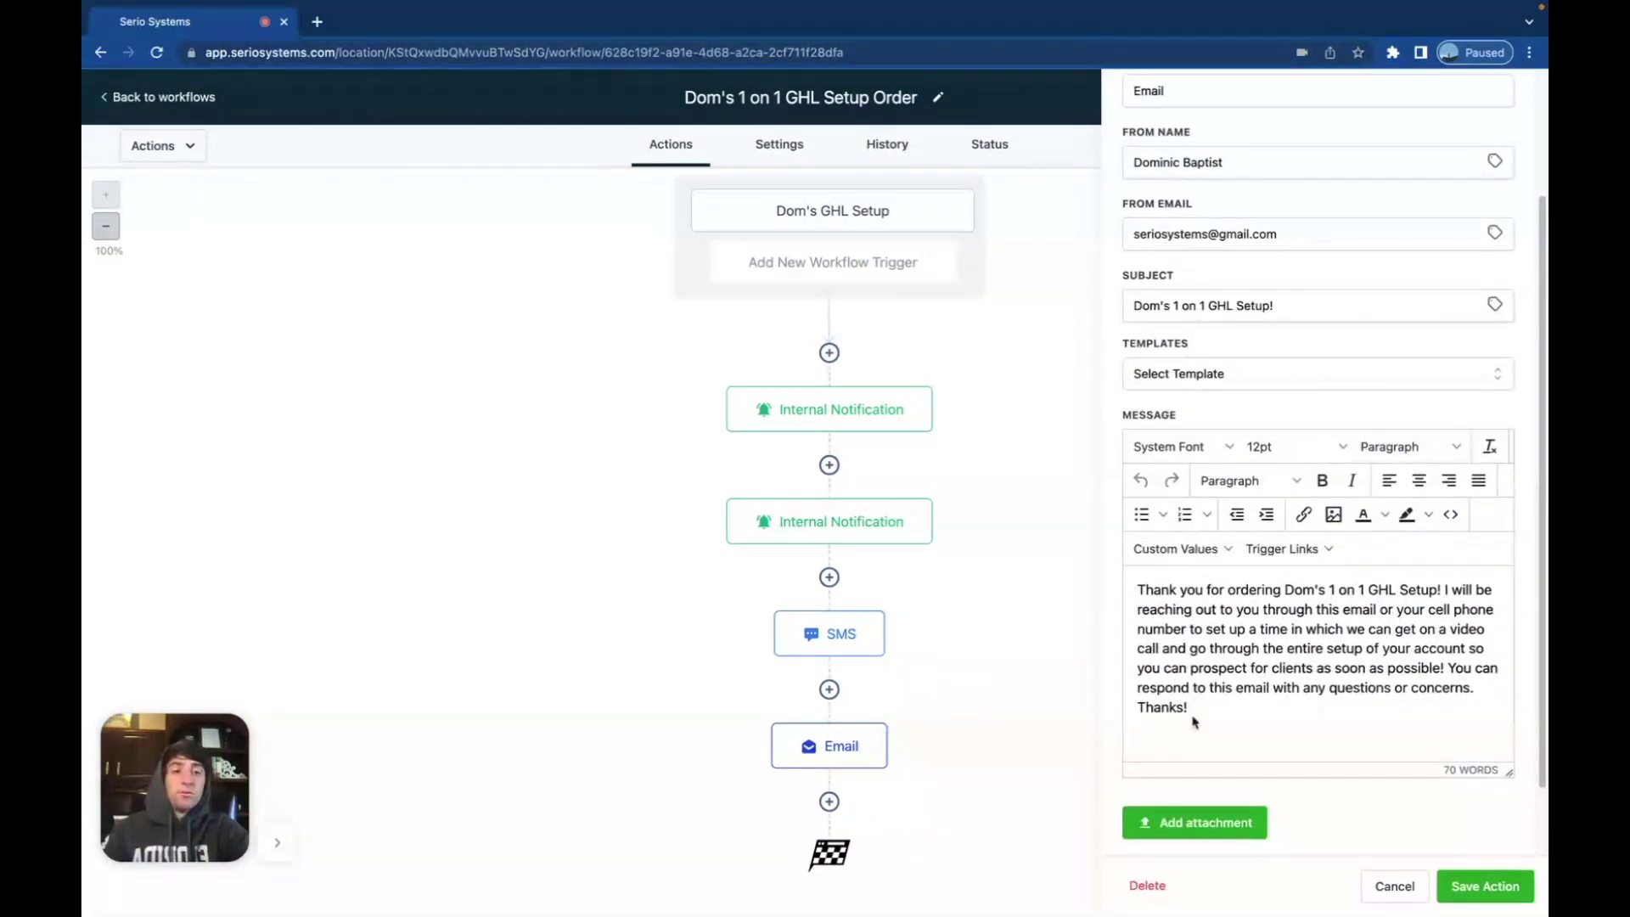
scroll(1437, 298, up, 2)
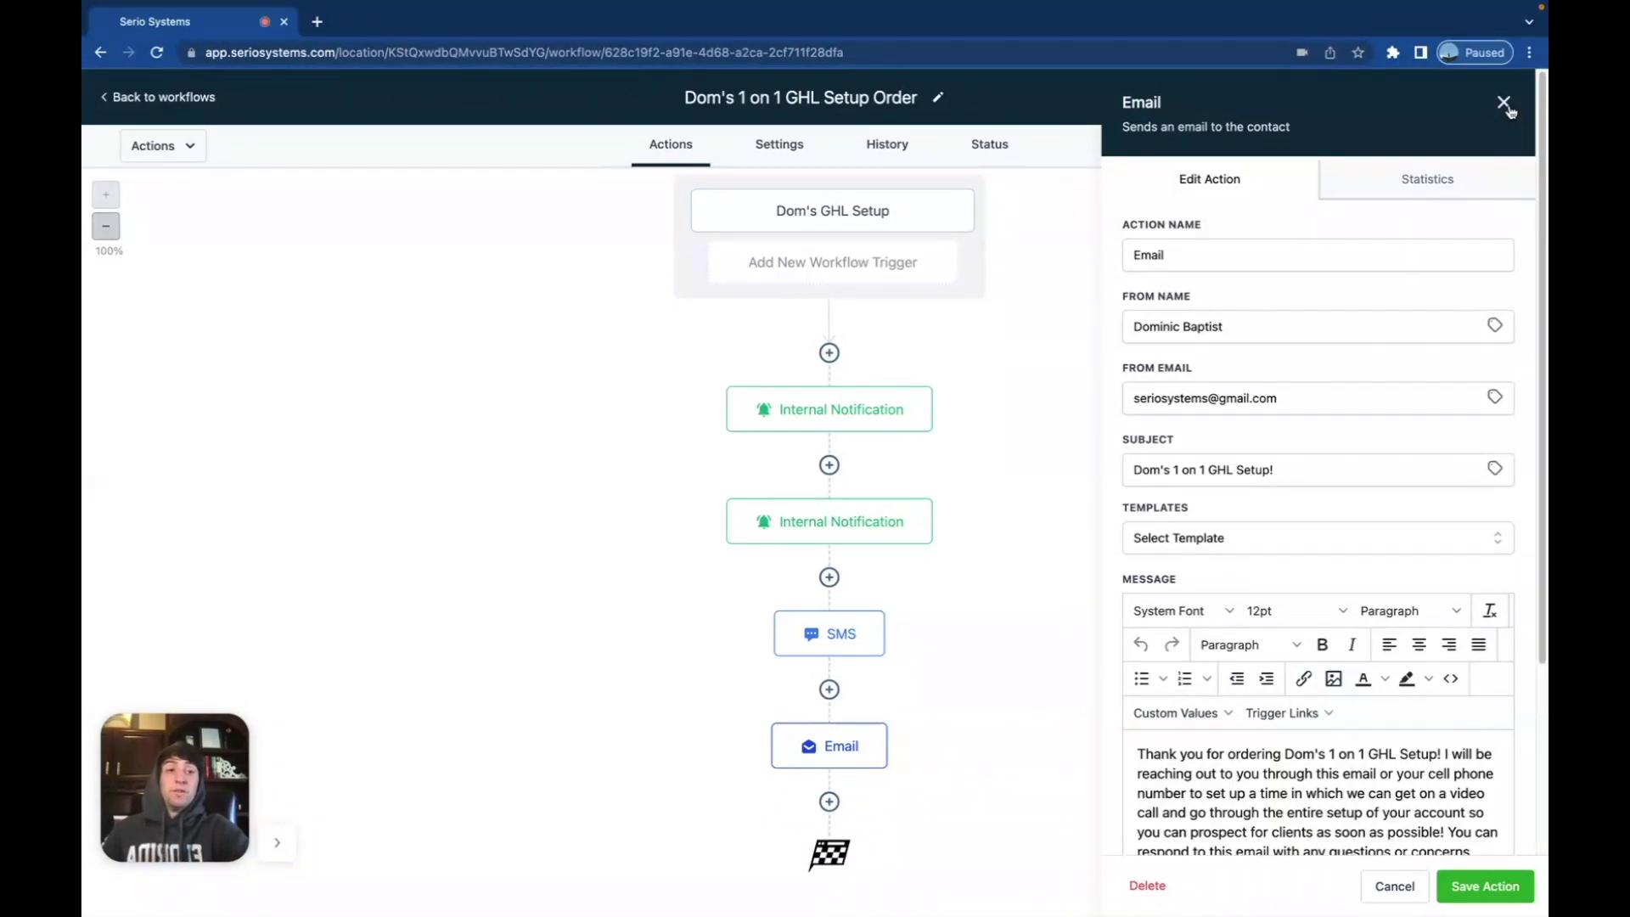
click(1505, 106)
Open the GHL Setup order form trigger and browse the available workflow trigger types
click(862, 211)
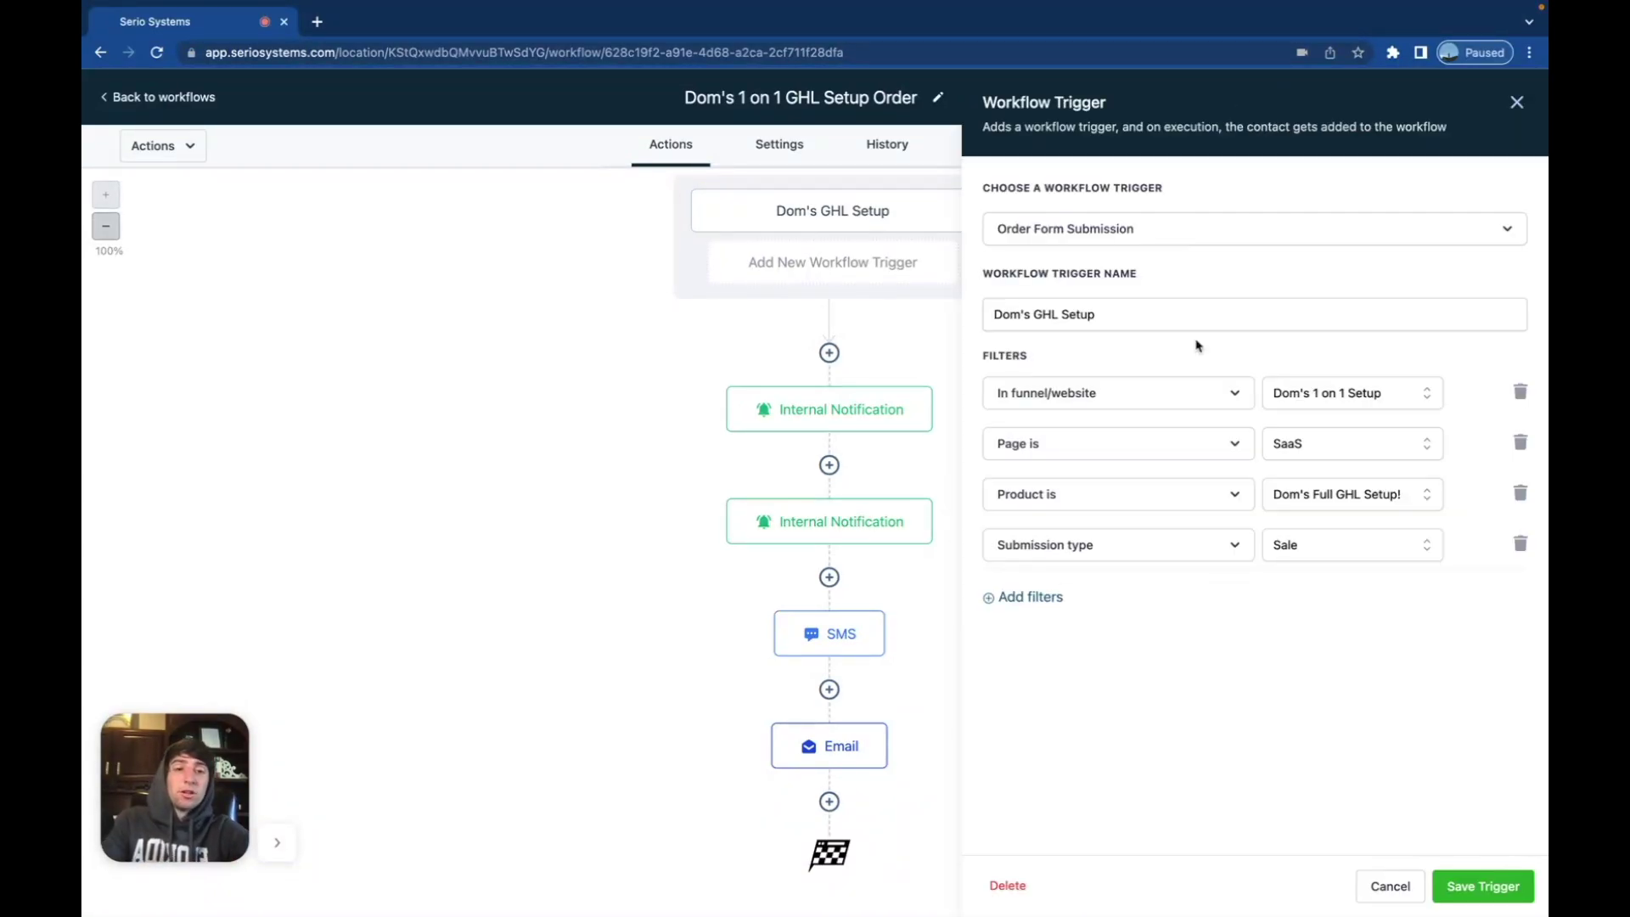
click(1154, 235)
scroll(1133, 457, down, 6)
scroll(1133, 458, down, 10)
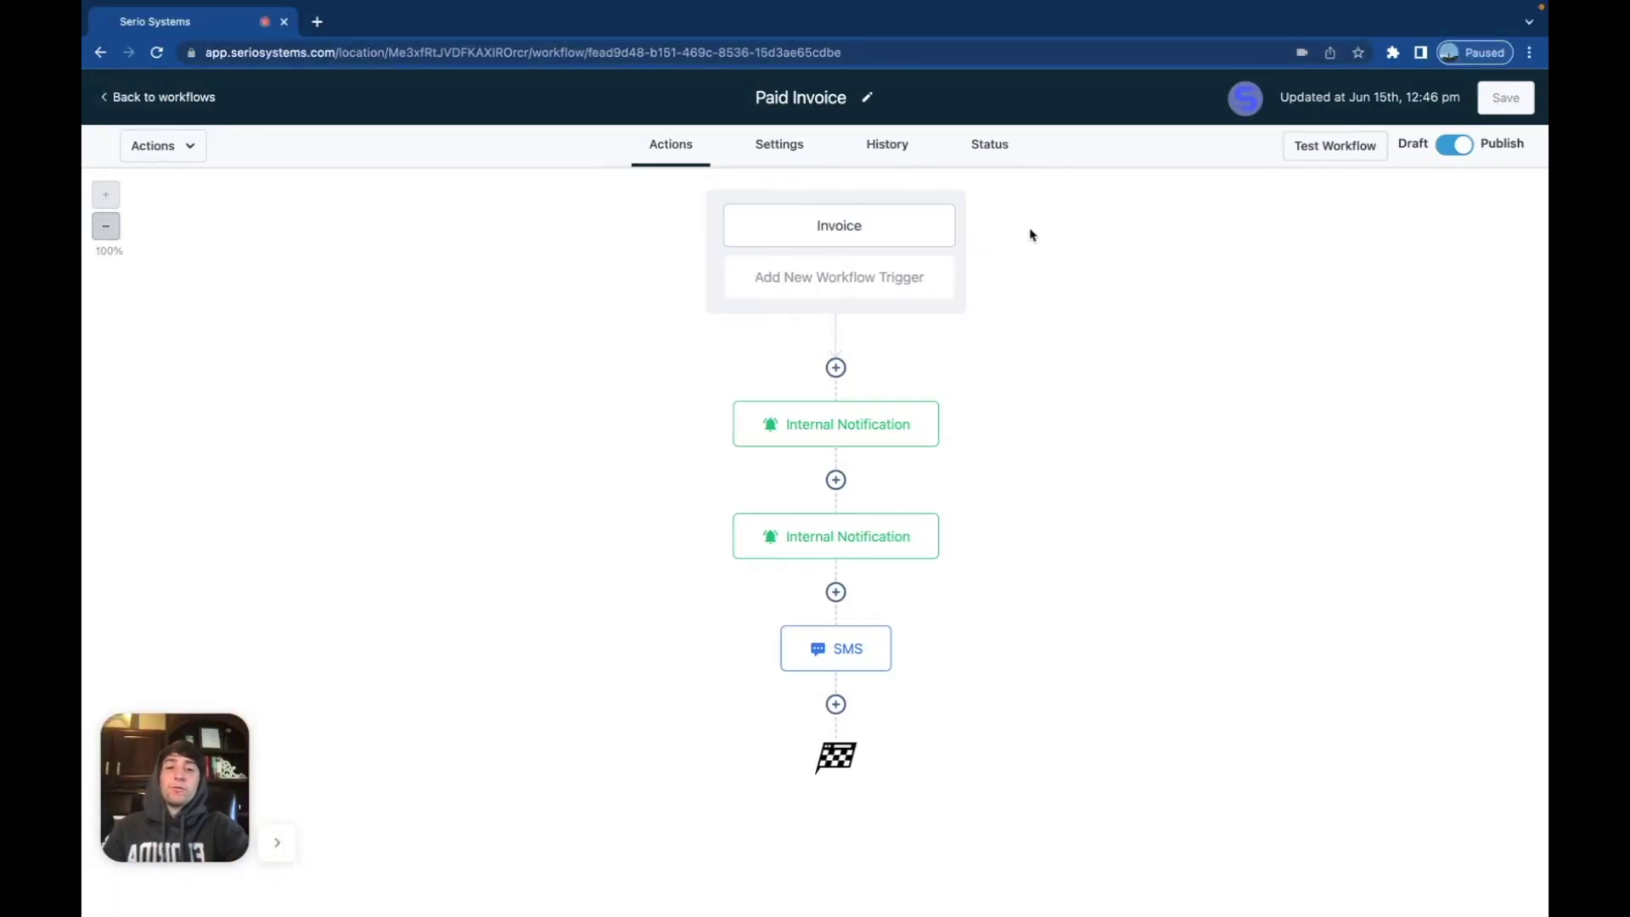
Review the Invoice trigger and its invoice status filter in the Paid Invoice workflow
click(856, 232)
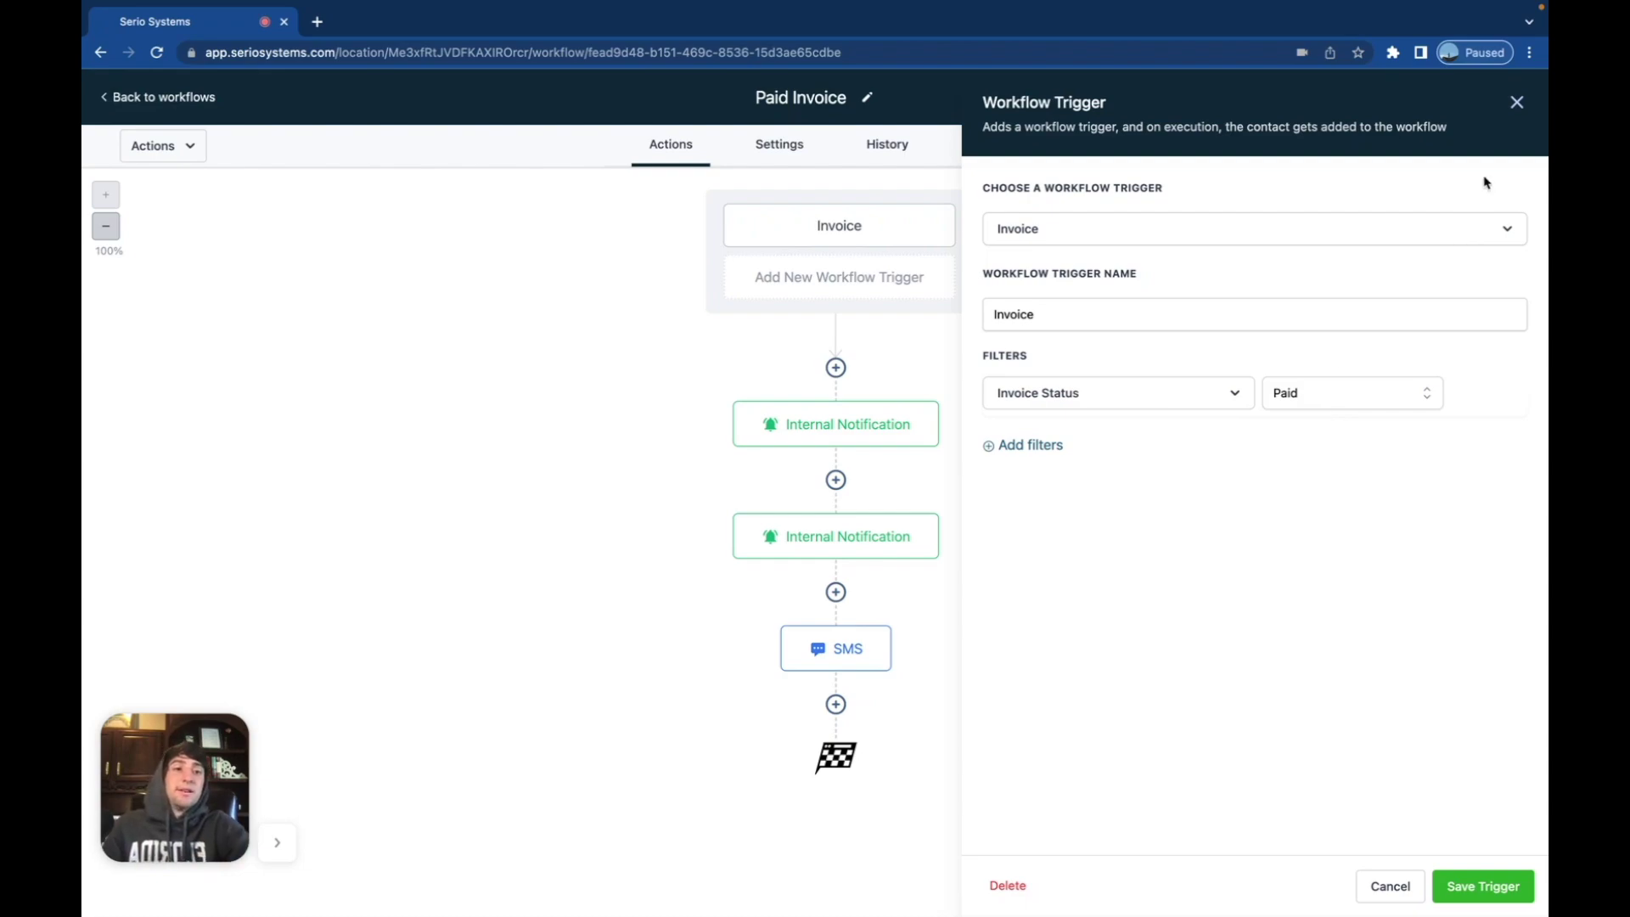
click(1516, 101)
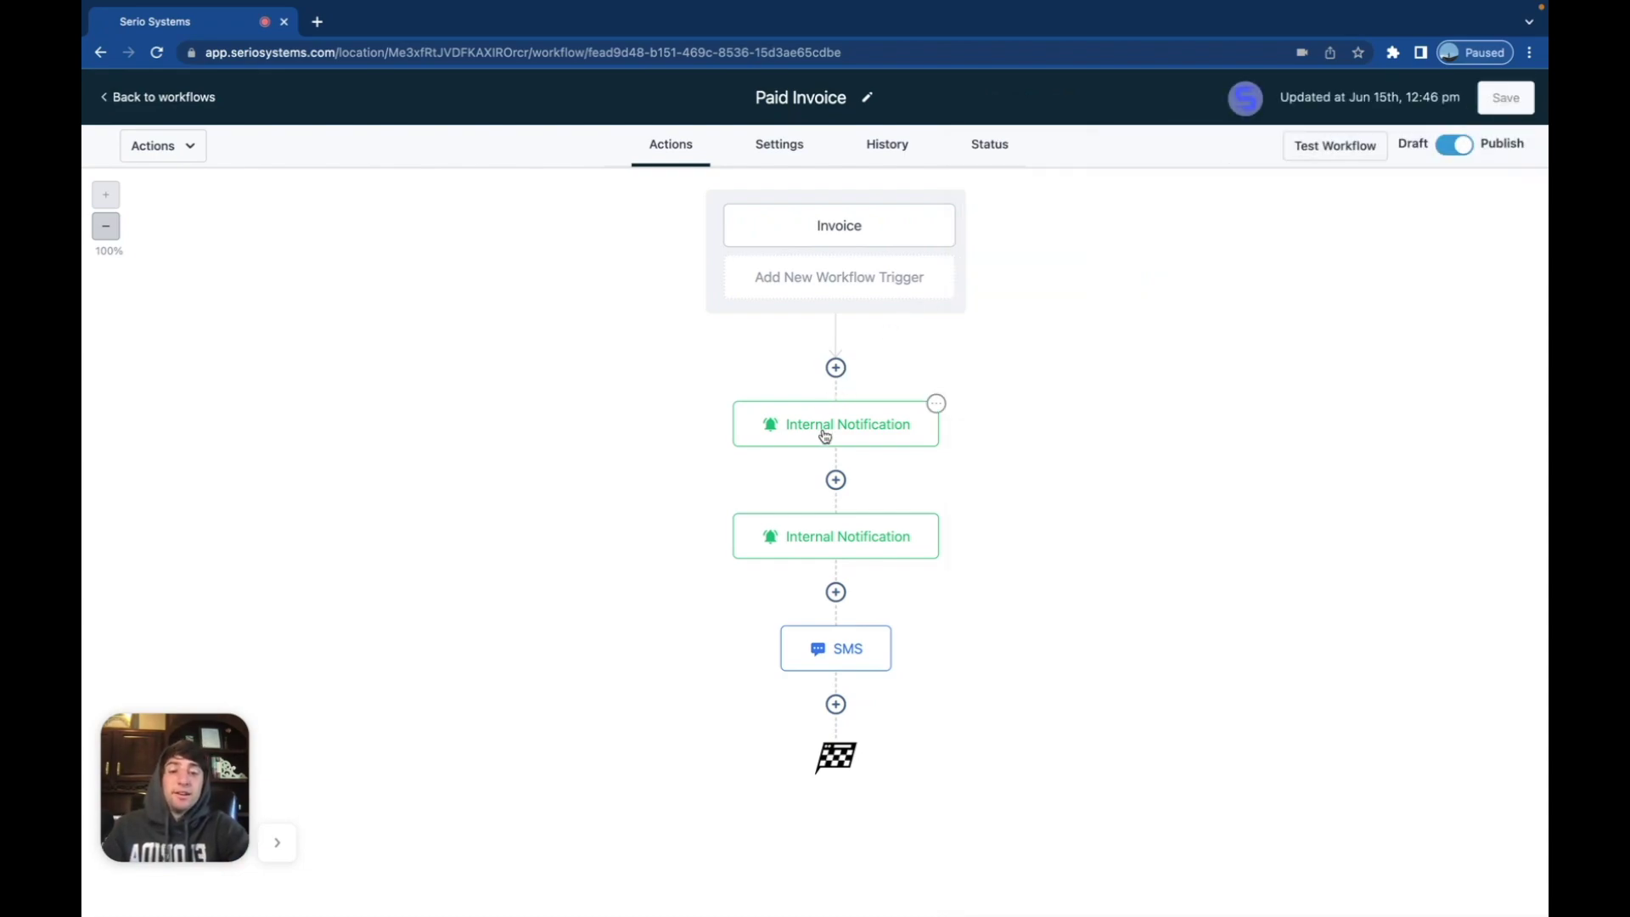